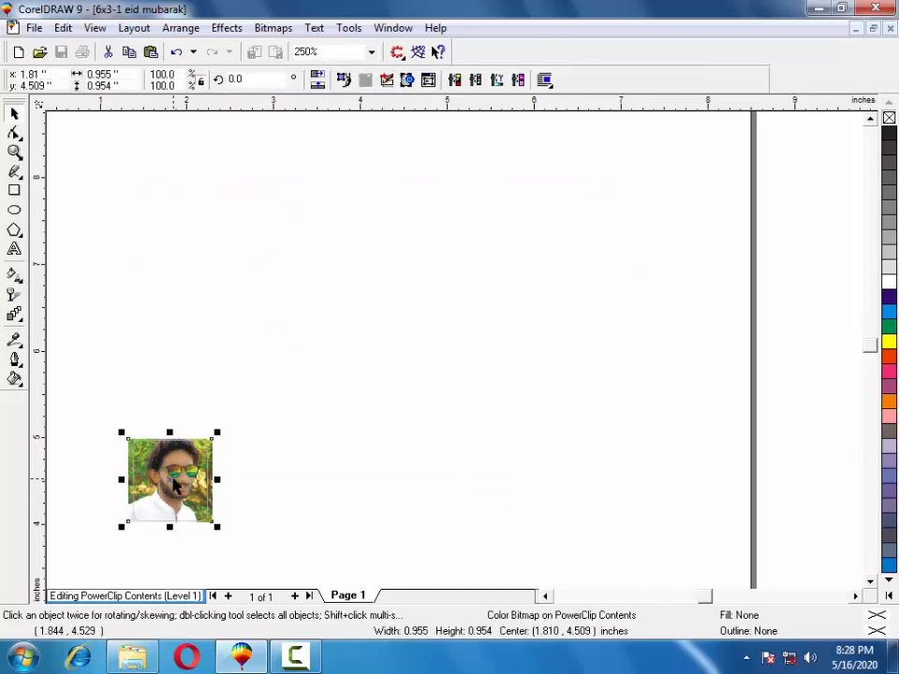
Delete the old bitmap and drag the 77 photo into the first frame's contents.
key(Delete)
click(132, 657)
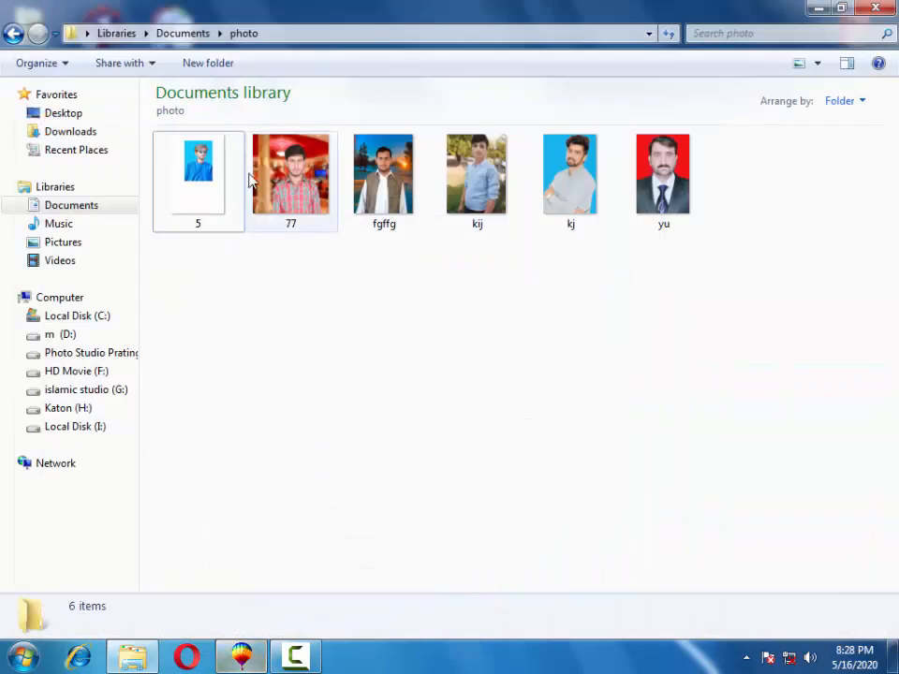
click(265, 183)
drag(265, 183, 240, 367)
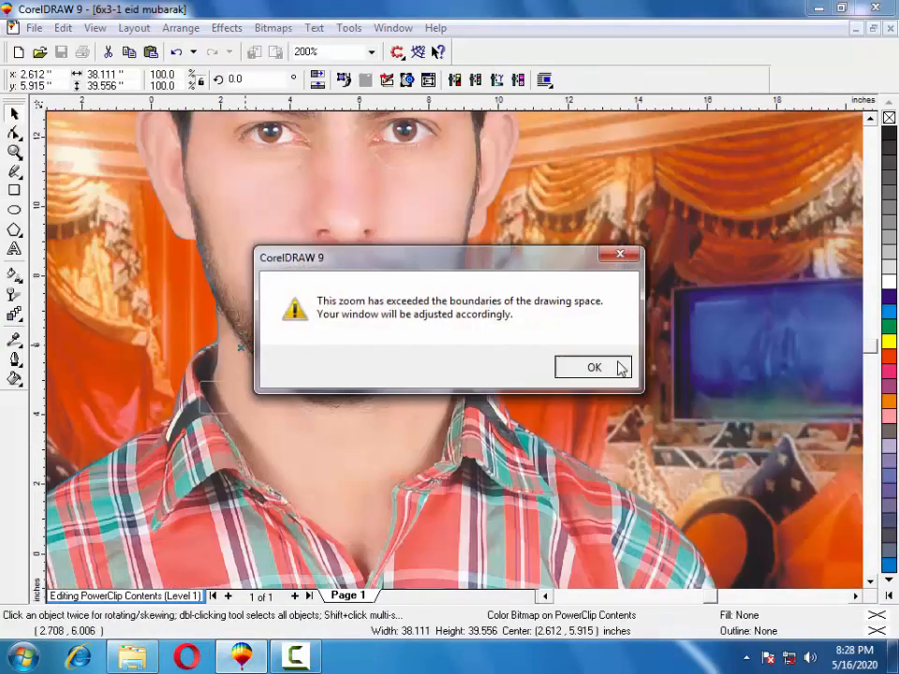
click(619, 368)
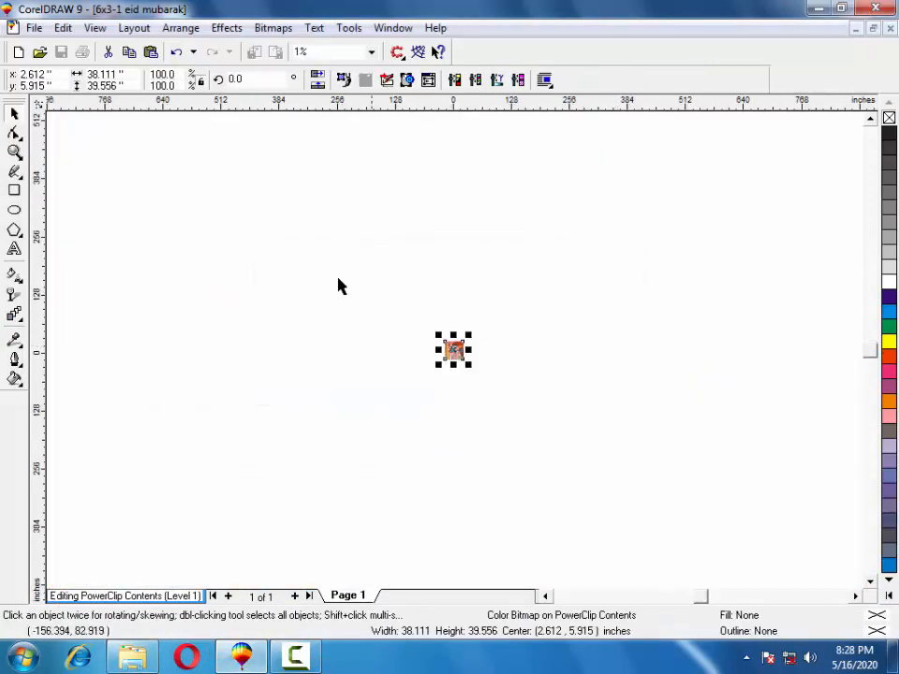
Shrink the oversized 77 photo to about a fifth and move it up-left.
click(15, 153)
drag(495, 318, 409, 397)
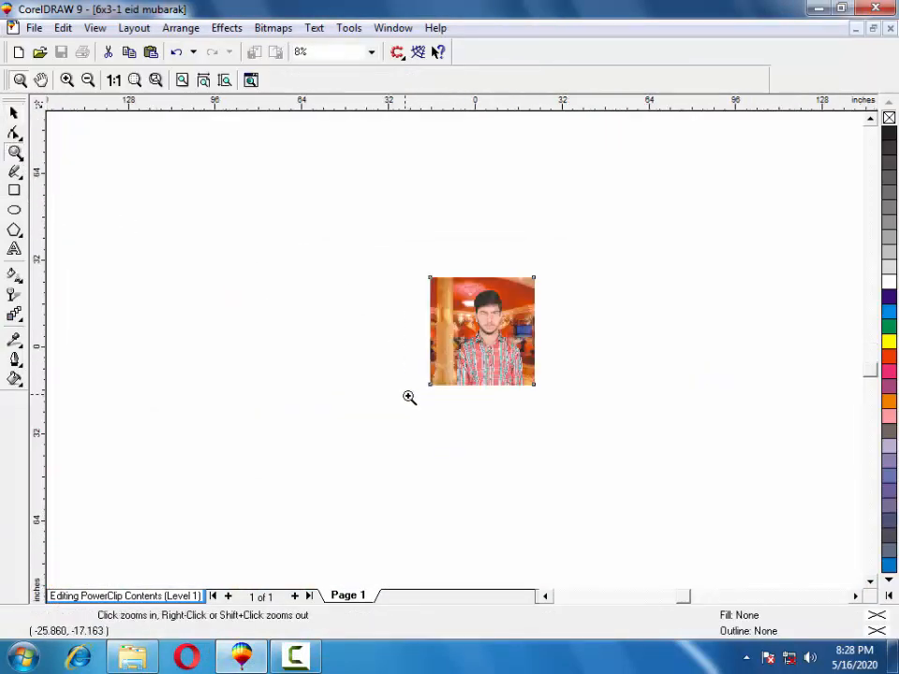
click(12, 115)
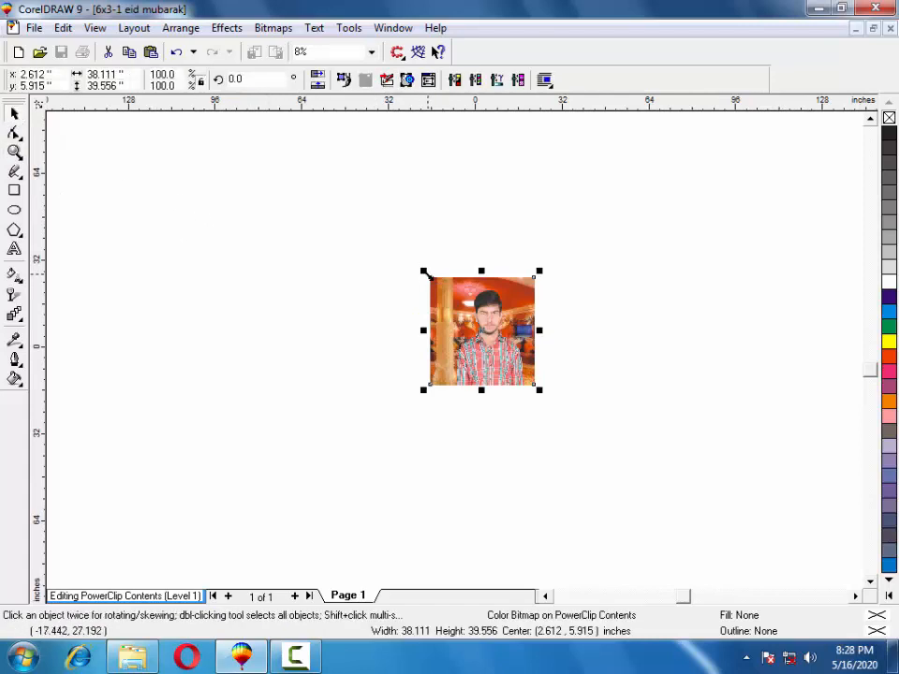
drag(423, 274, 496, 344)
click(15, 153)
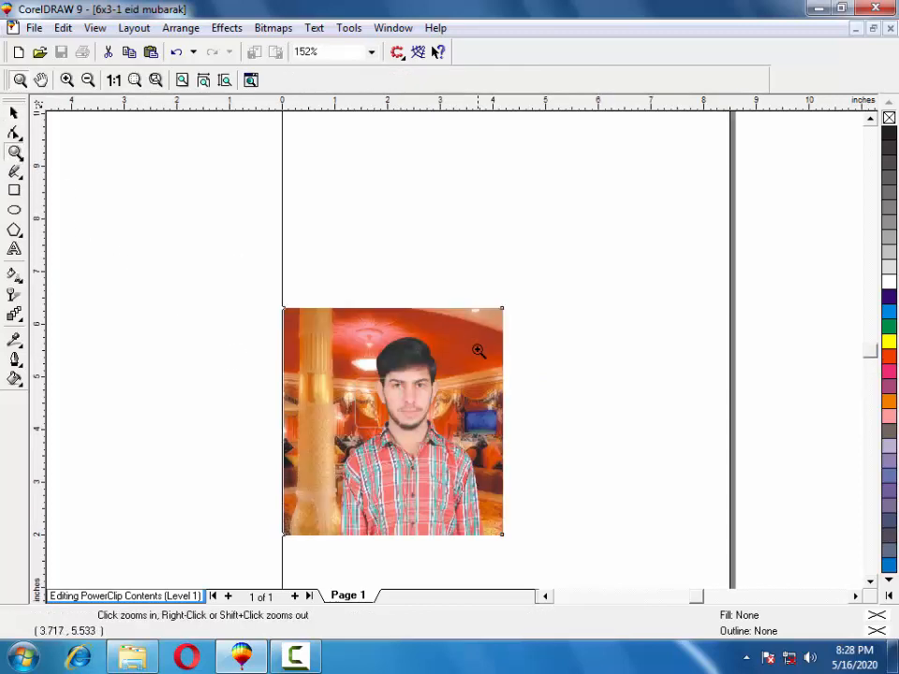
click(14, 112)
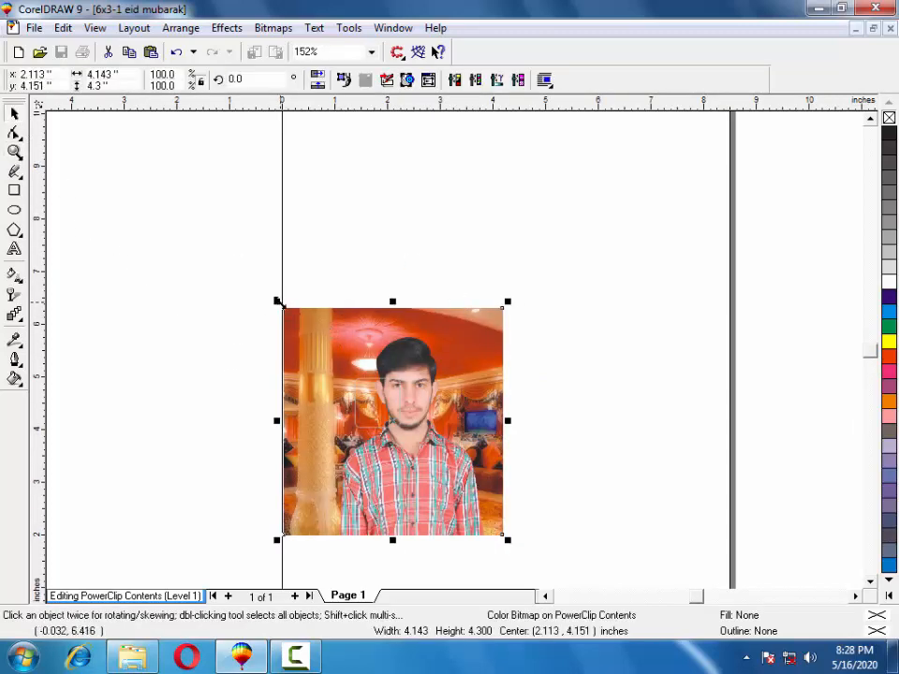
drag(277, 300, 464, 477)
drag(488, 514, 433, 358)
Centre the face within the first rounded frame and finish editing its contents.
scroll(409, 324, down, 1)
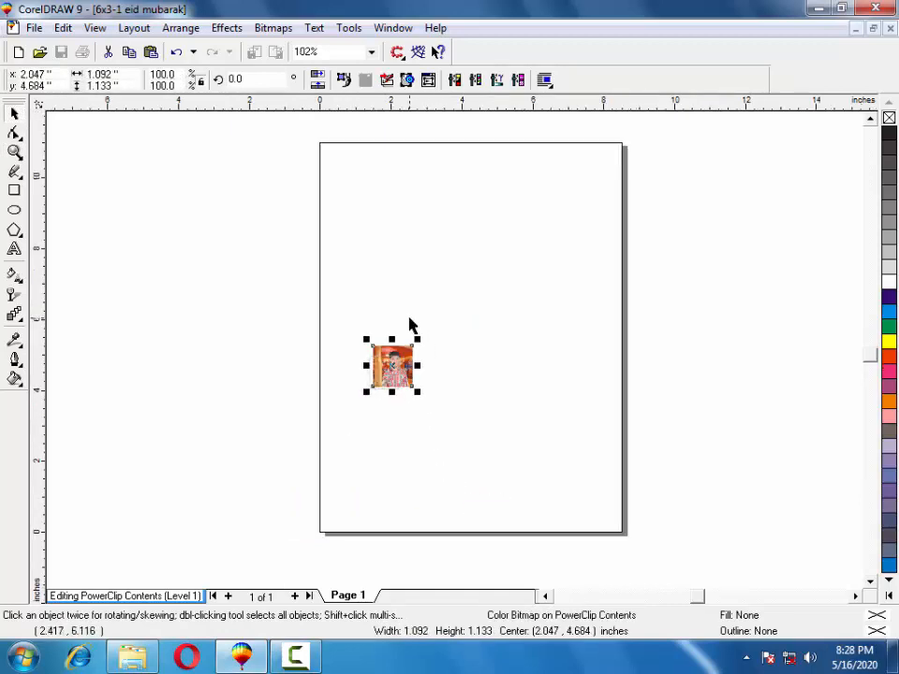
click(14, 152)
drag(357, 390, 418, 329)
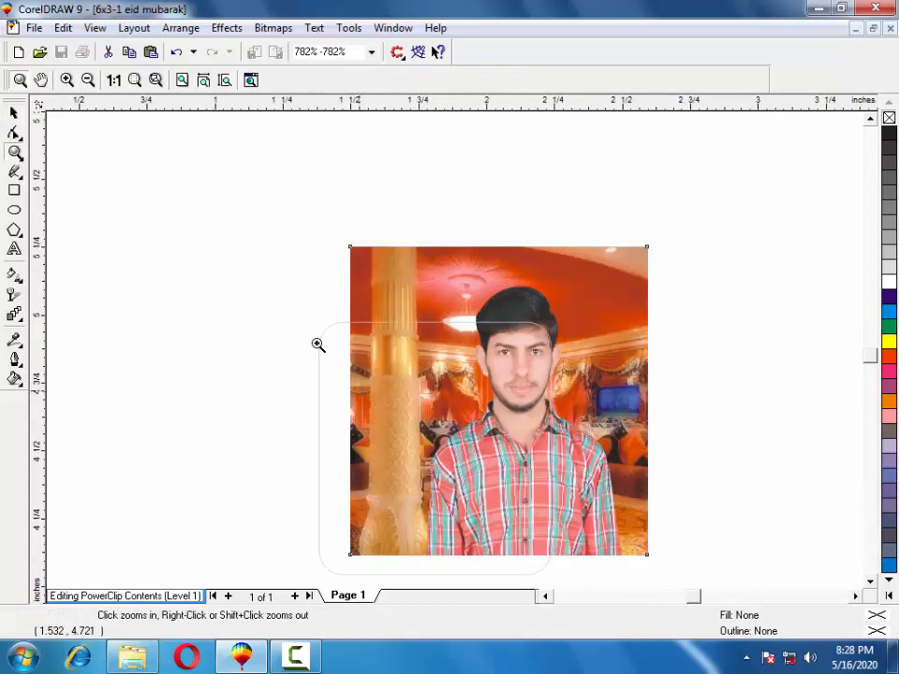
click(14, 113)
drag(582, 329, 534, 356)
drag(494, 392, 470, 397)
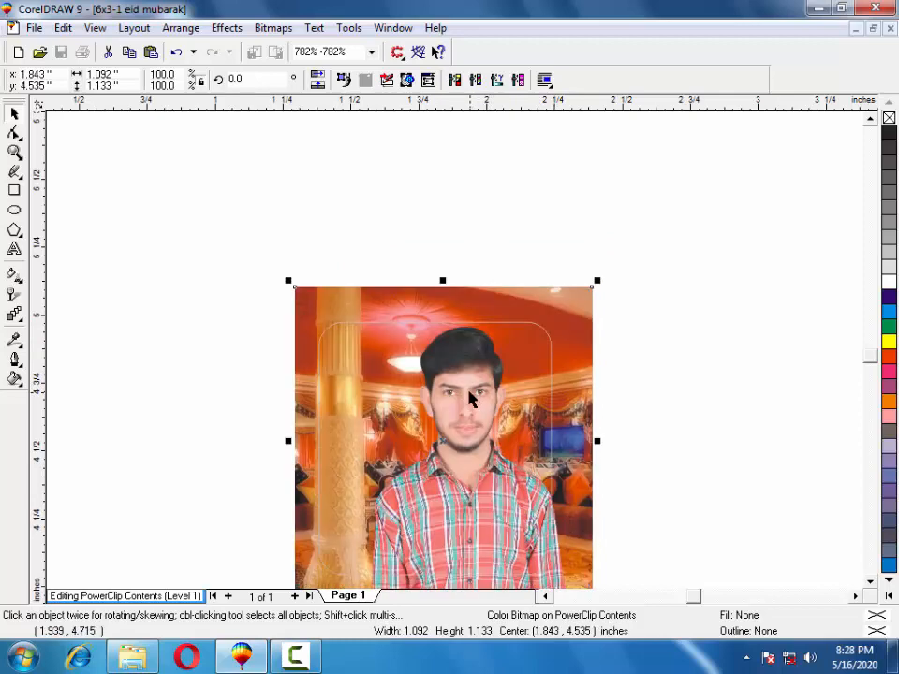
right_click(469, 395)
click(518, 263)
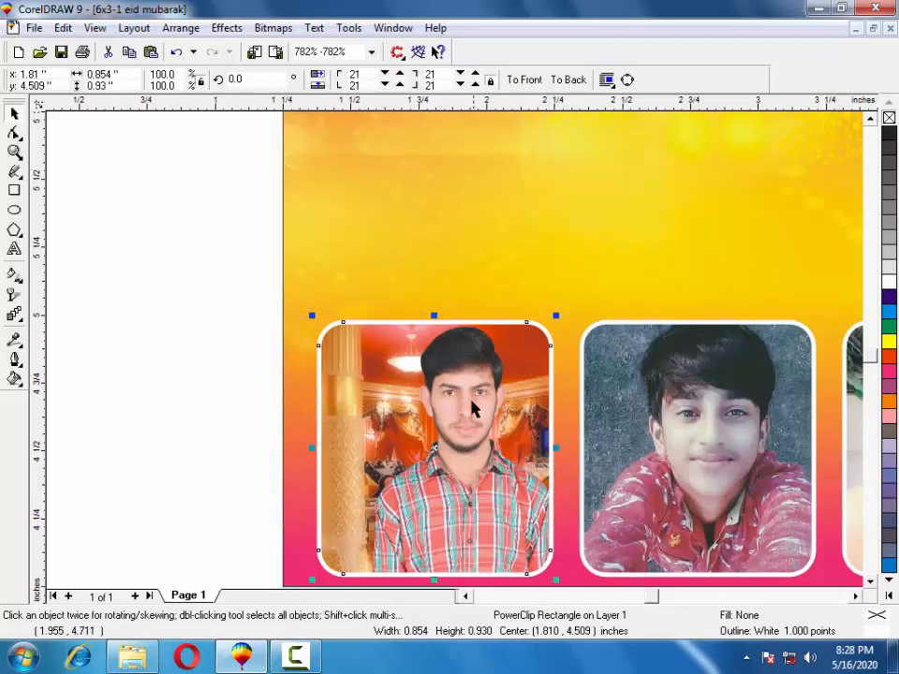
In the second frame's contents, replace the boy's photo with fgffg.jpg.
right_click(671, 432)
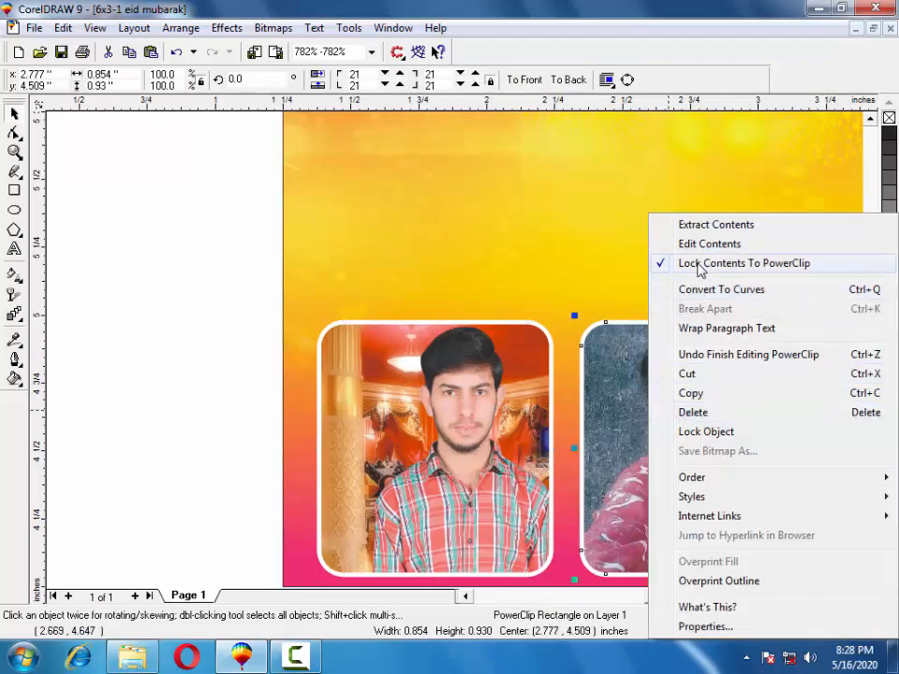
click(688, 243)
click(609, 400)
scroll(613, 397, down, 1)
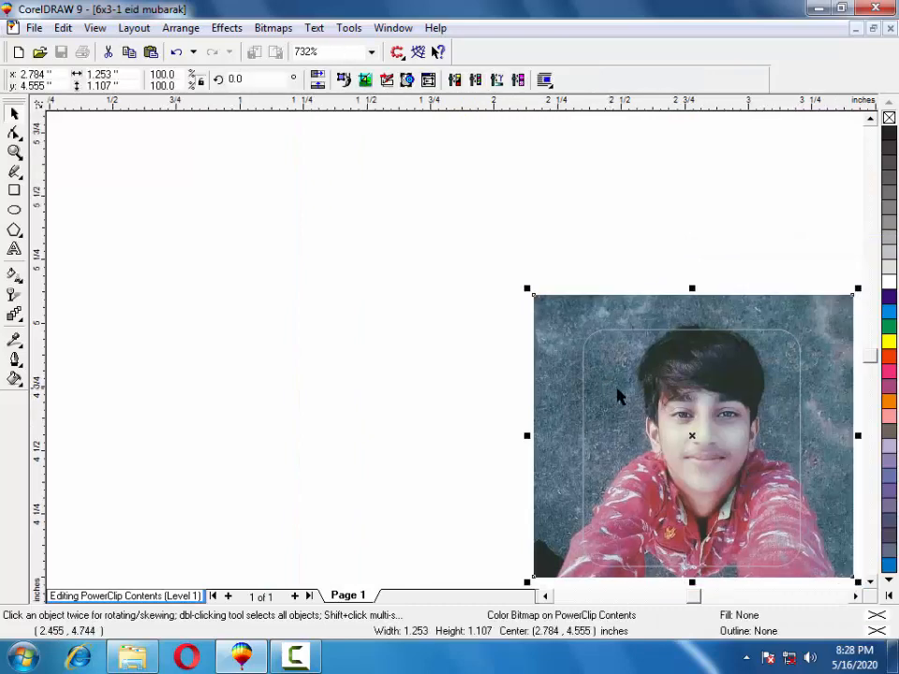
scroll(639, 403, down, 3)
key(Delete)
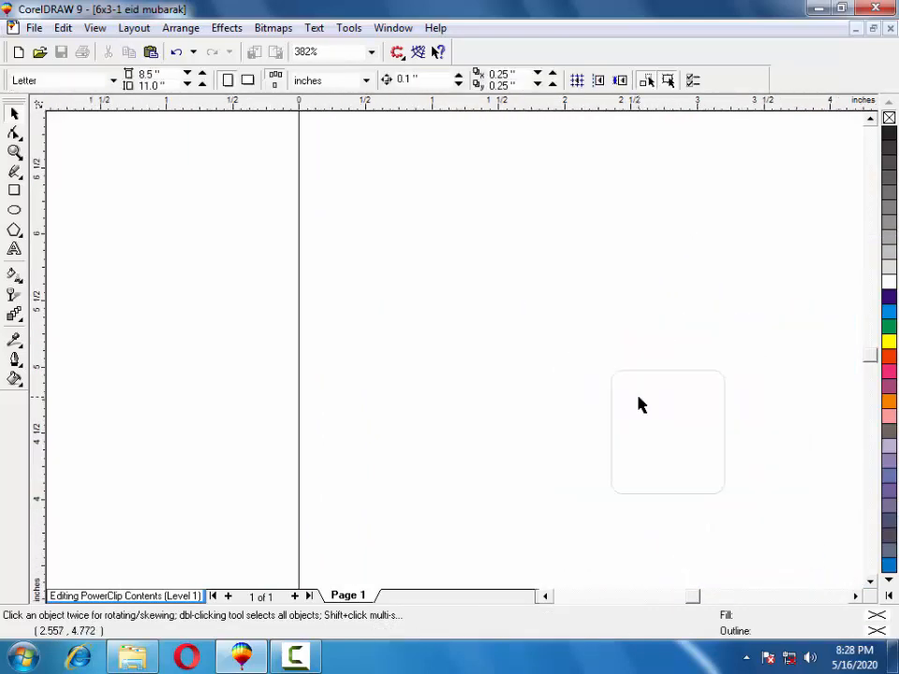
click(242, 657)
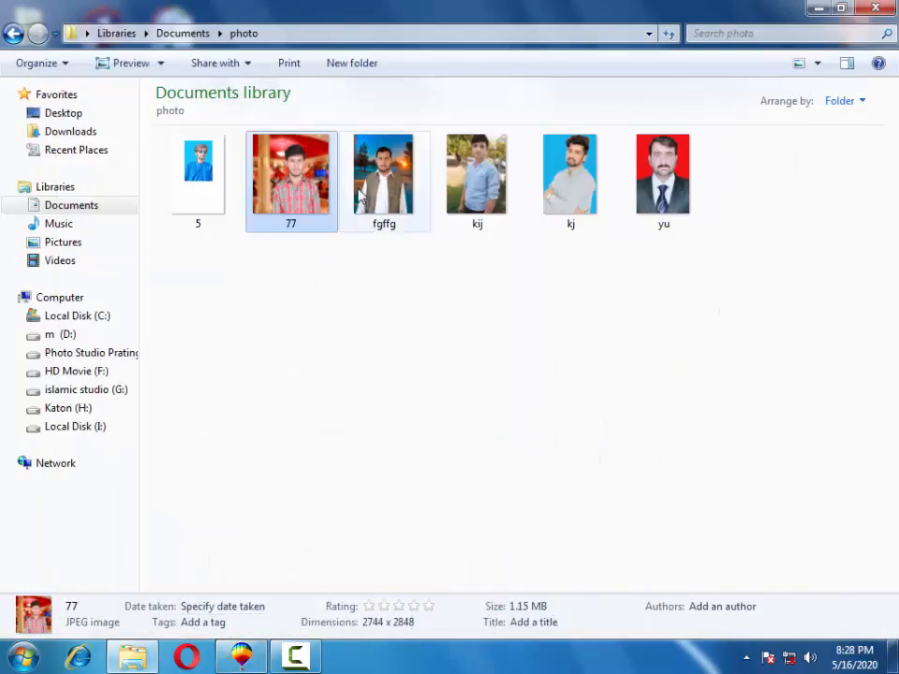
drag(374, 183, 463, 382)
Shrink the fgffg photo to about 62%, then again, and bring it over the page.
scroll(485, 300, down, 2)
drag(393, 292, 476, 409)
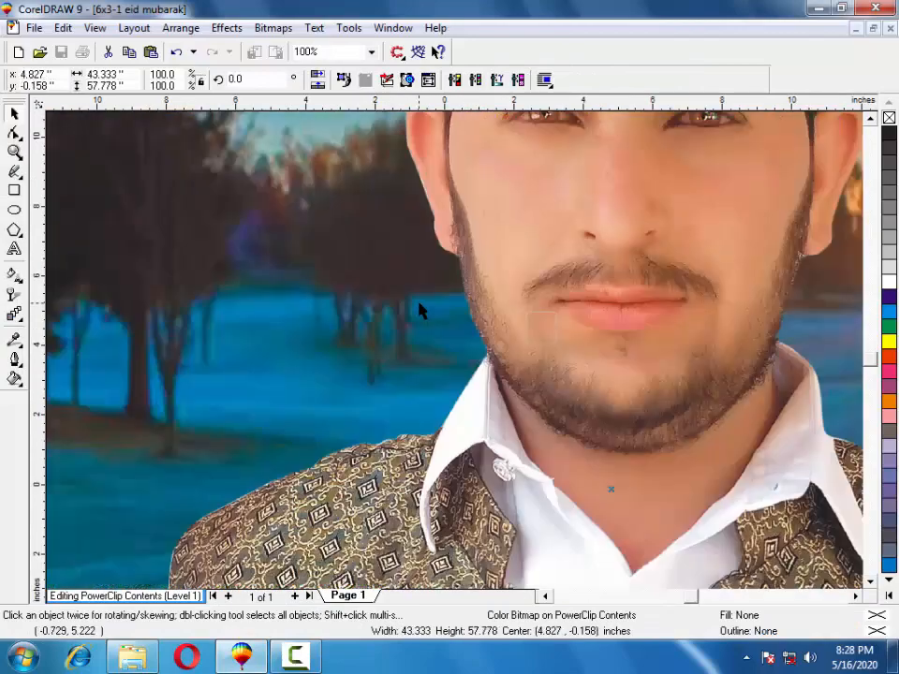
scroll(417, 307, down, 1)
drag(418, 307, 243, 399)
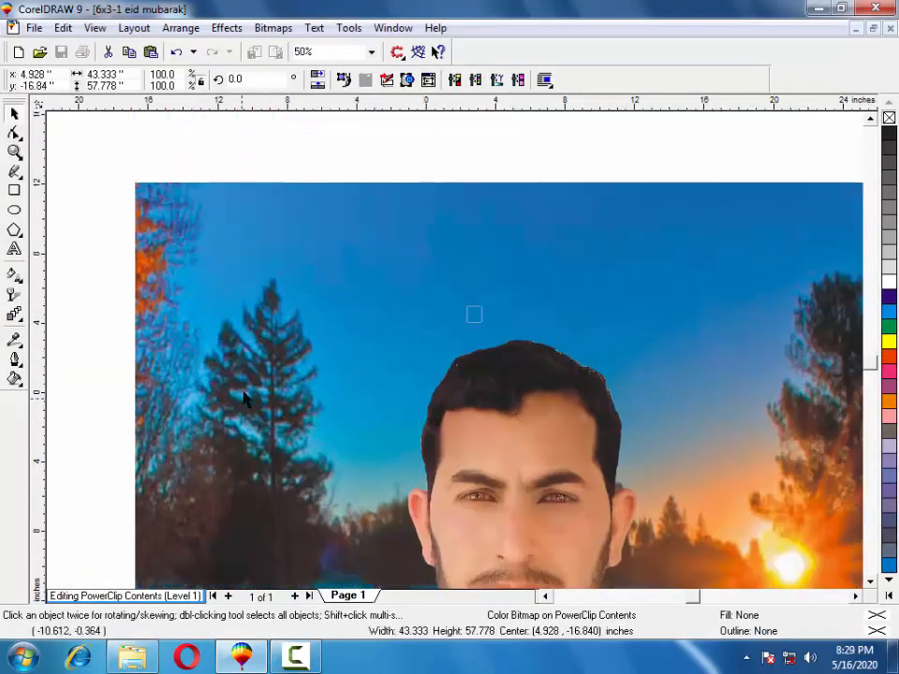
drag(143, 190, 497, 463)
drag(503, 572, 290, 191)
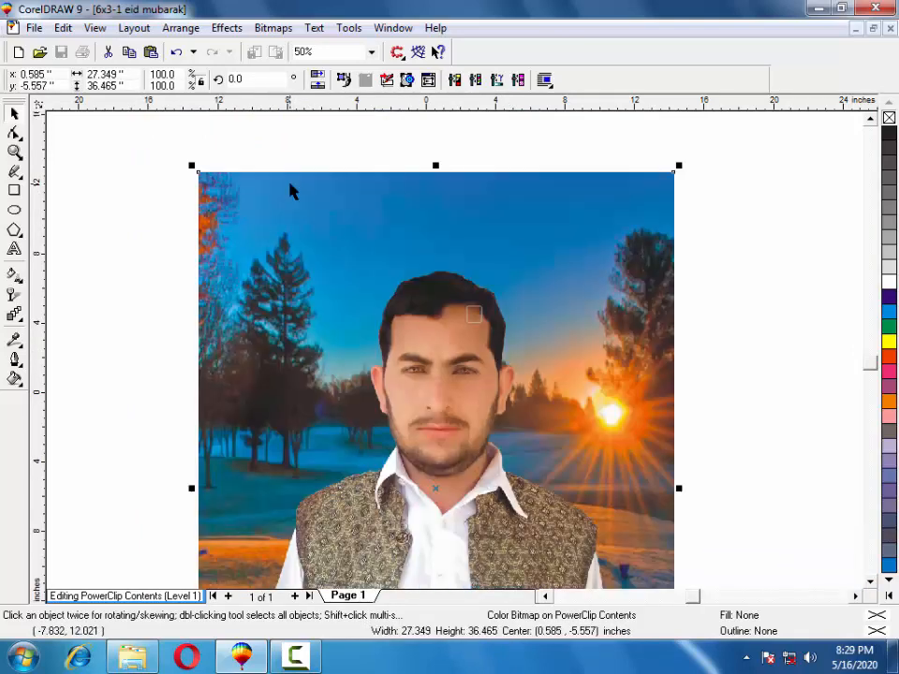
drag(191, 170, 434, 310)
Fit and centre the fgffg photo in the second frame and finish editing.
click(14, 153)
click(14, 112)
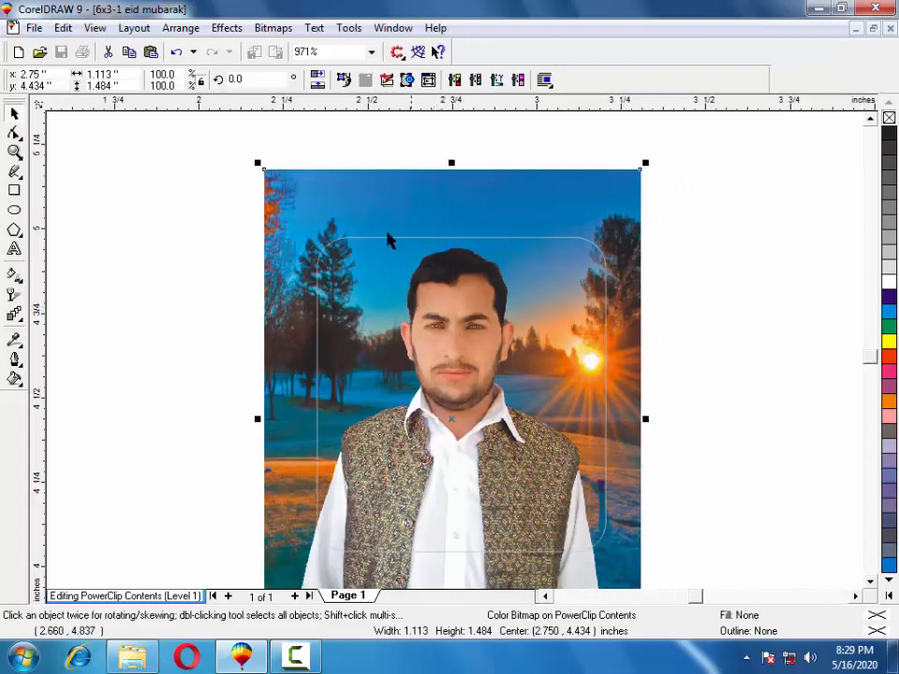
drag(257, 161, 310, 214)
mouse_move(404, 315)
mouse_down()
mouse_move(386, 285)
mouse_move(397, 296)
mouse_up()
right_click(397, 297)
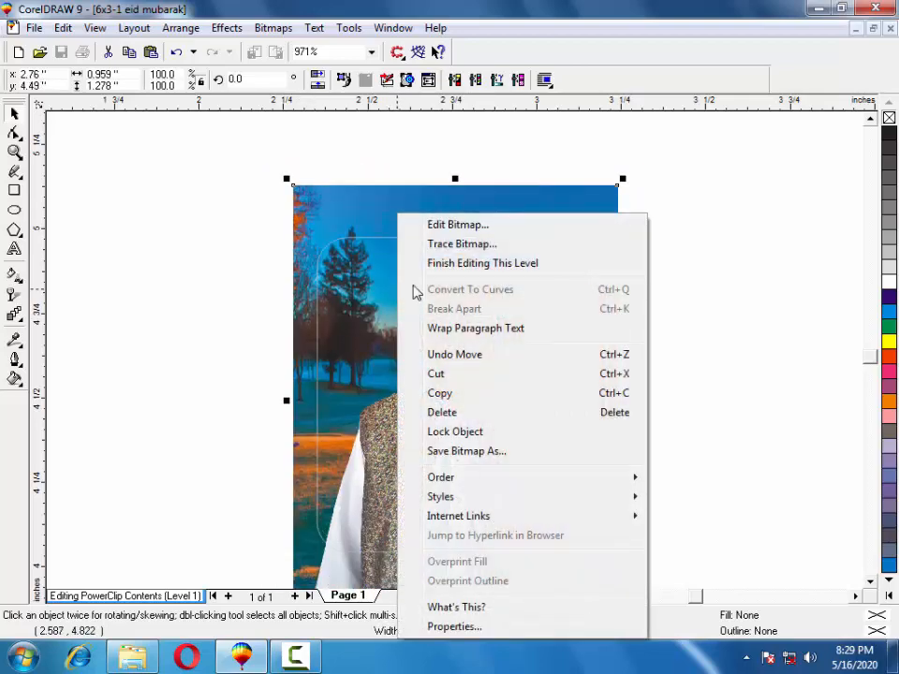
click(458, 263)
click(771, 357)
scroll(771, 356, down, 2)
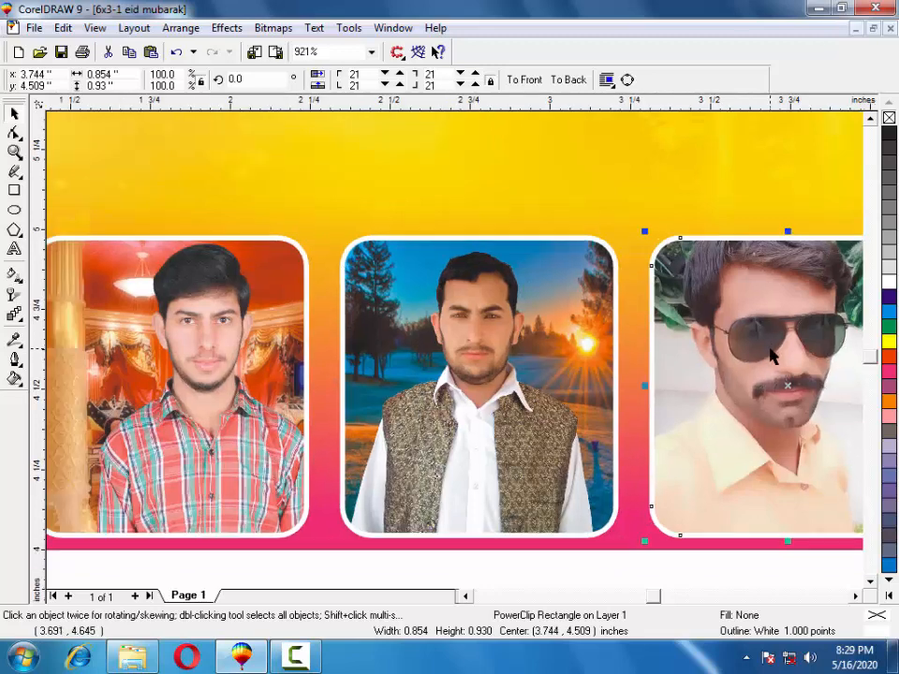
In the third frame's contents, replace the old photo with the kj photo.
right_click(771, 355)
click(709, 243)
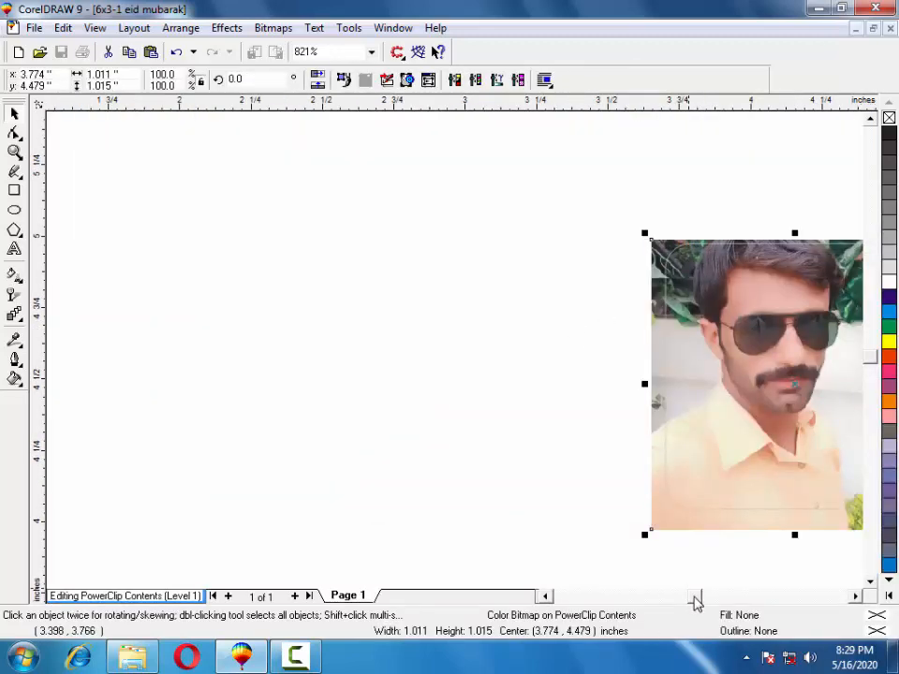
drag(692, 595, 697, 597)
key(Delete)
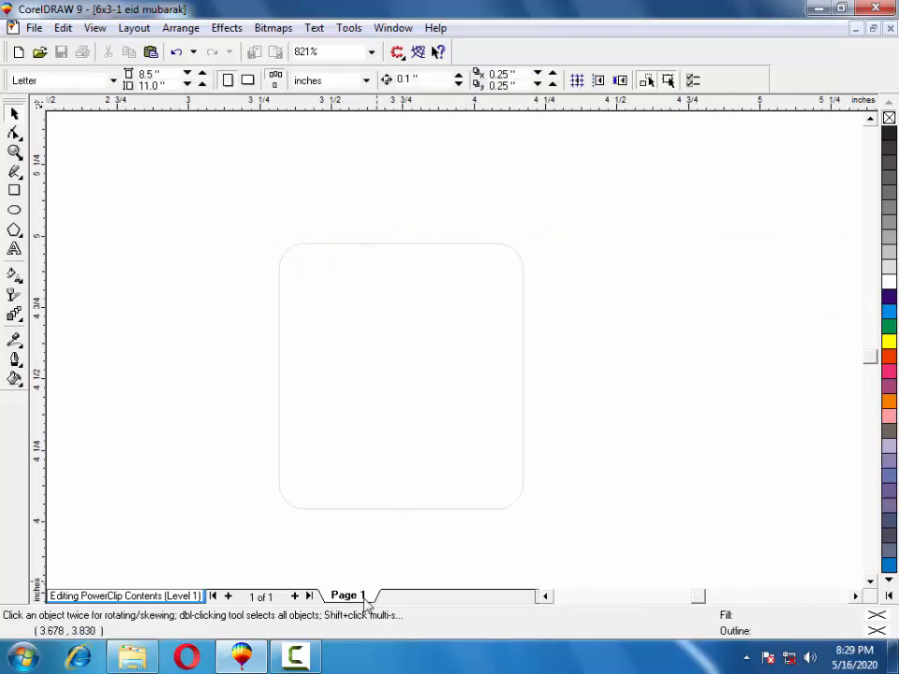
click(262, 661)
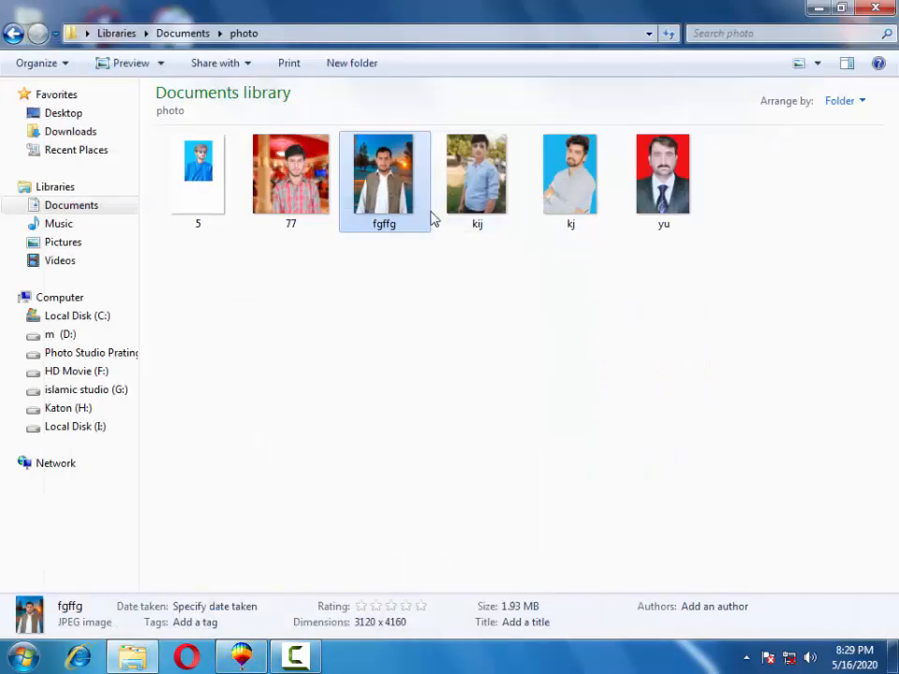
drag(546, 200, 378, 352)
Shrink the kj photo to about a third and move it toward the lower right.
scroll(381, 352, down, 7)
drag(349, 245, 437, 297)
scroll(450, 278, down, 15)
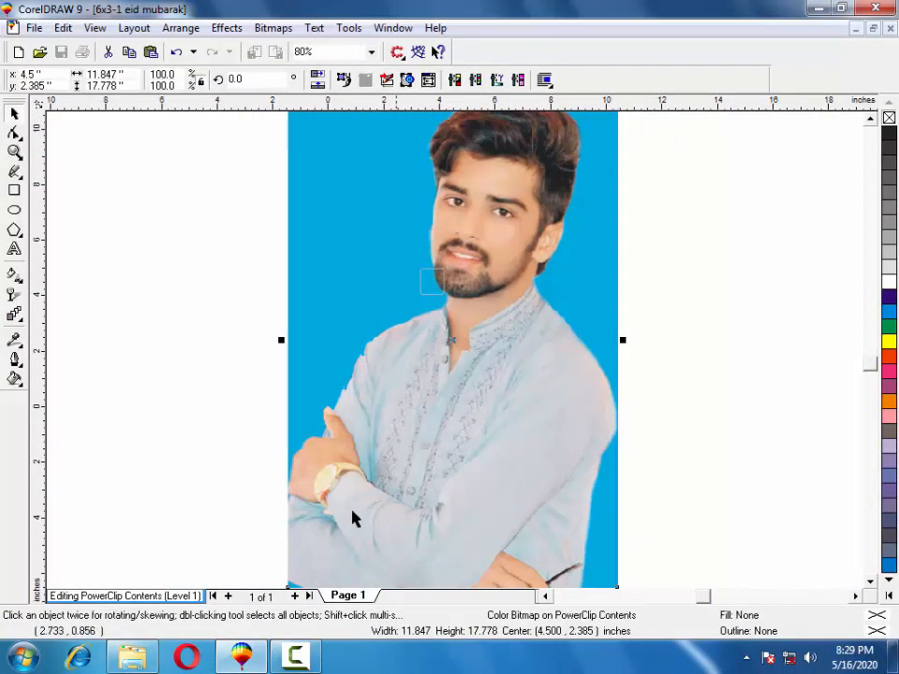
drag(354, 520, 339, 441)
drag(286, 525, 491, 288)
drag(530, 191, 496, 377)
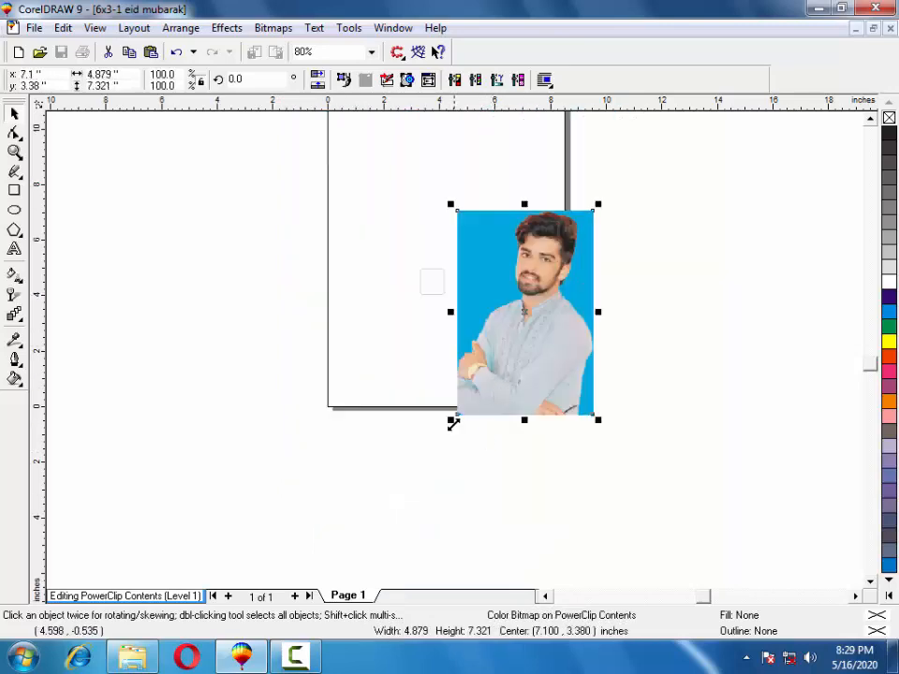
drag(453, 423, 407, 316)
click(15, 152)
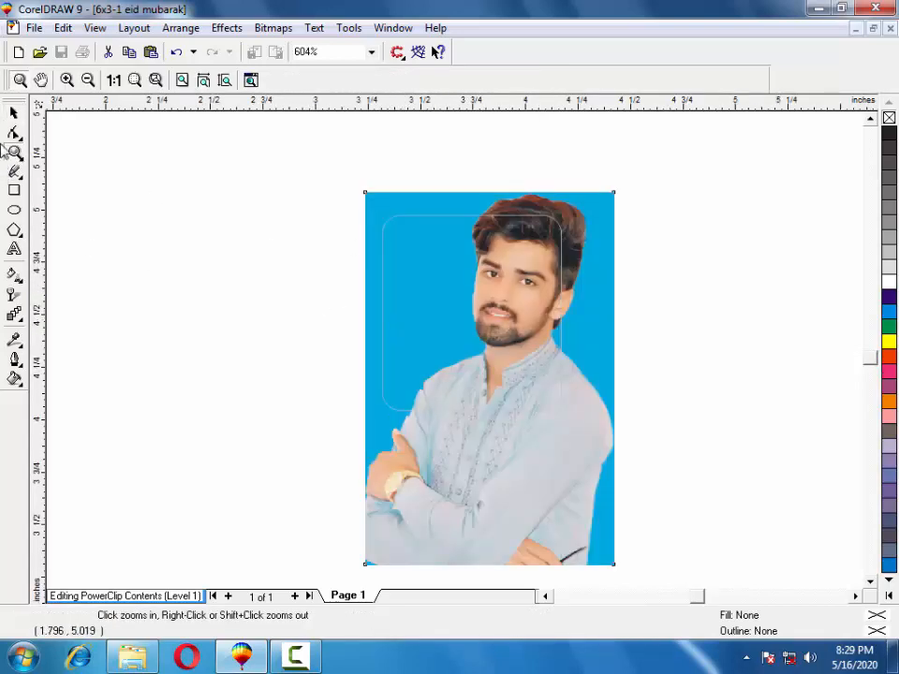
click(14, 114)
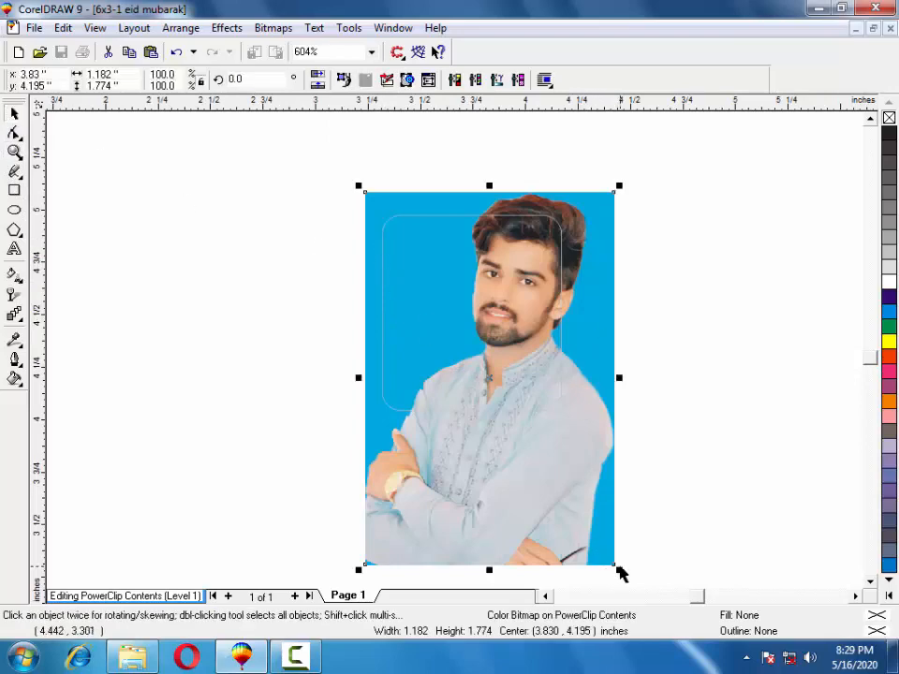
Shrink the blue-background portrait to about 81% and start fitting it to the frame.
drag(619, 568, 574, 488)
drag(482, 377, 474, 364)
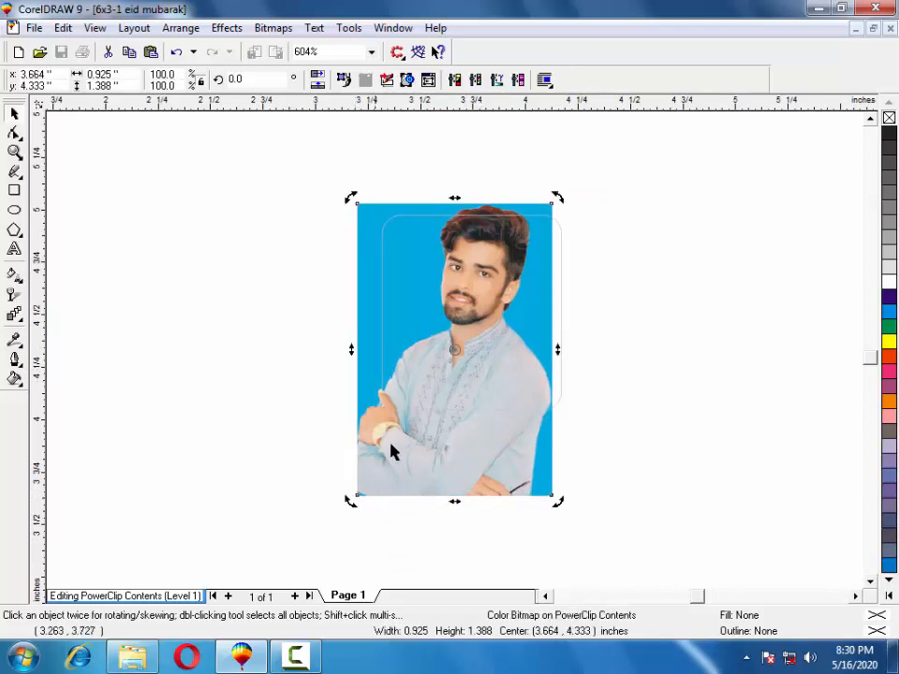
drag(349, 500, 363, 488)
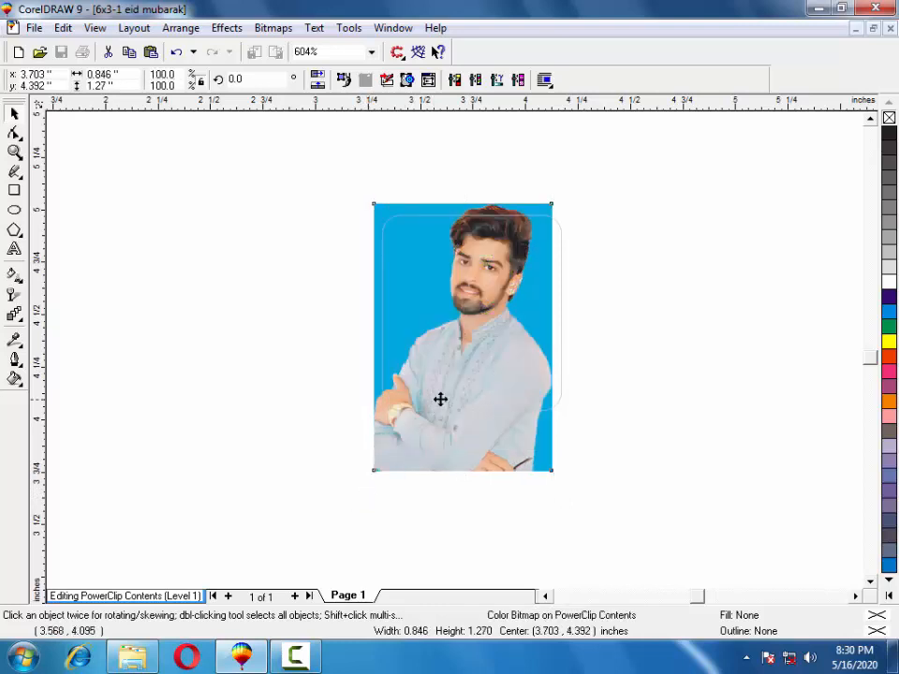
drag(433, 400, 446, 373)
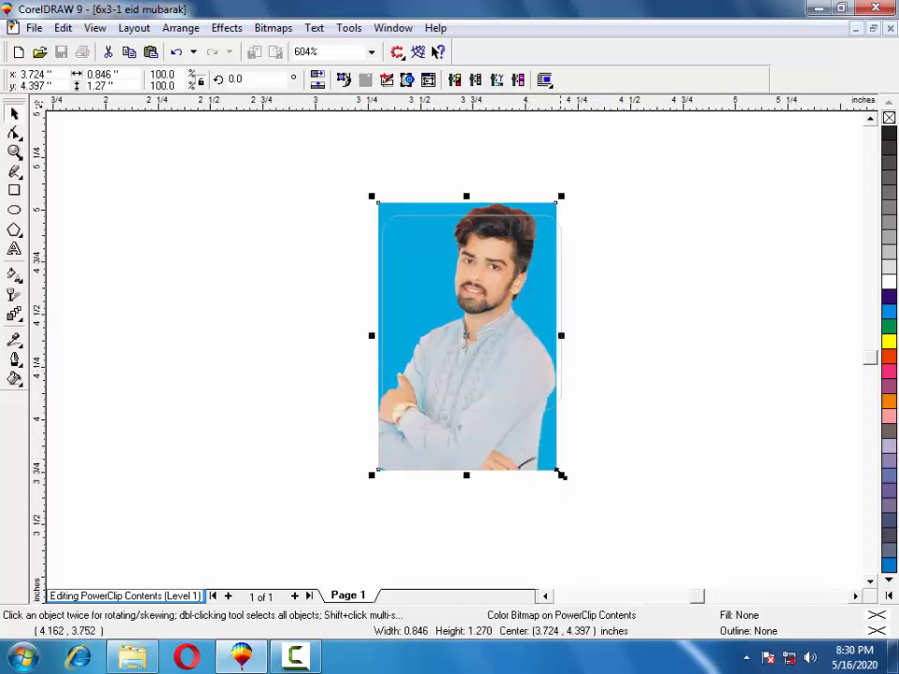
drag(562, 475, 565, 479)
drag(503, 369, 502, 380)
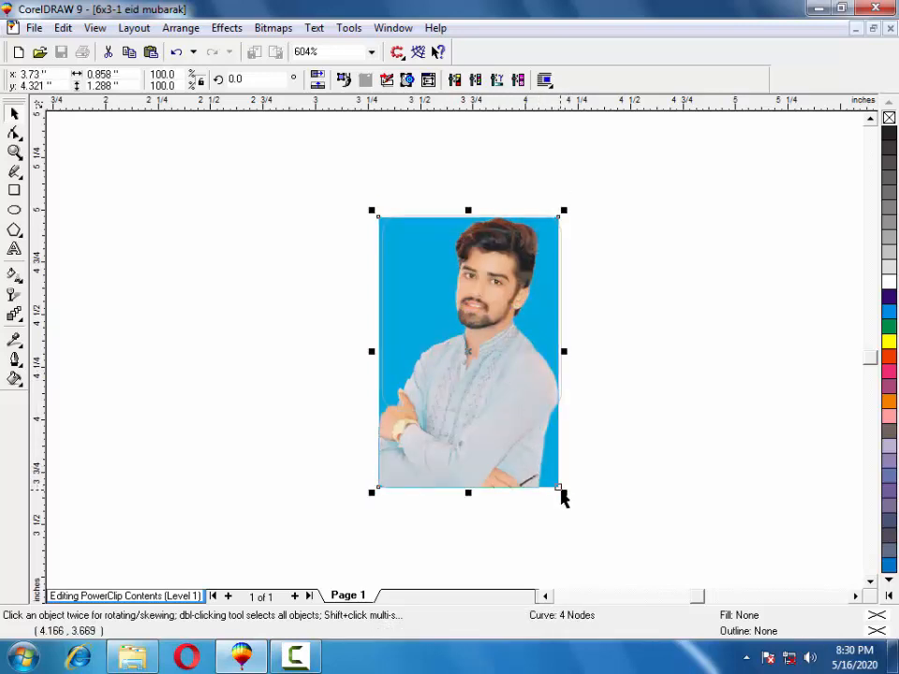
drag(564, 493, 564, 496)
click(490, 364)
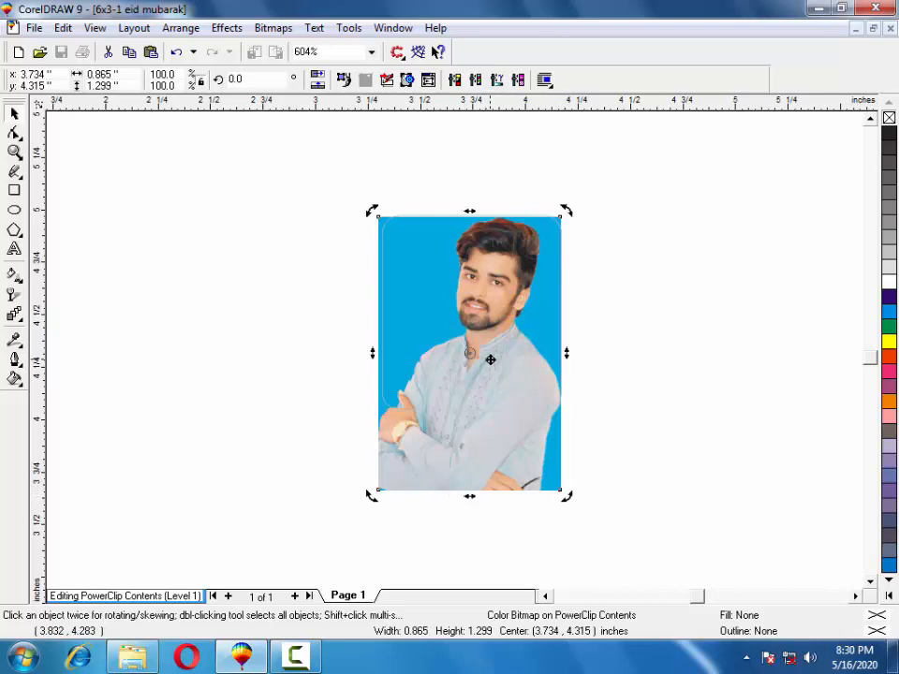
Enlarge the portrait to 0.91 × 1.365 inches, nudge it into place, and finish editing.
drag(473, 306, 477, 300)
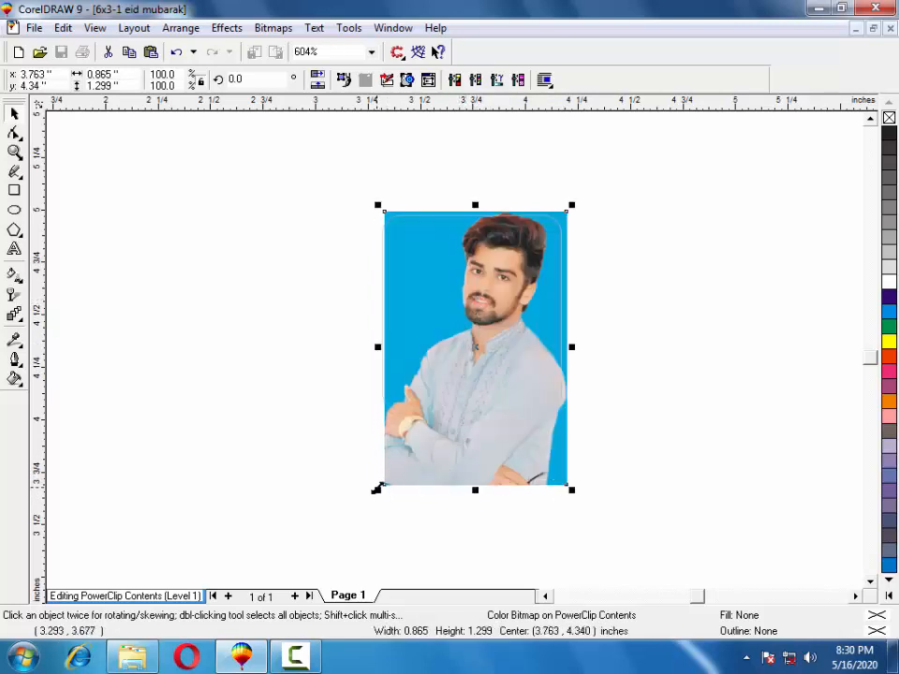
drag(373, 490, 369, 498)
drag(472, 328, 472, 333)
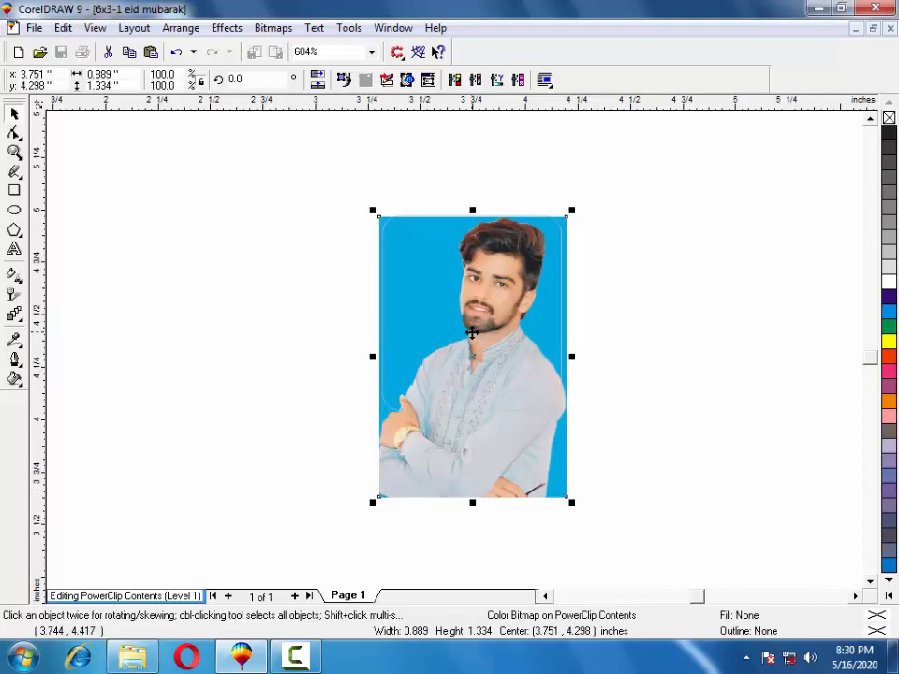
drag(572, 506, 570, 507)
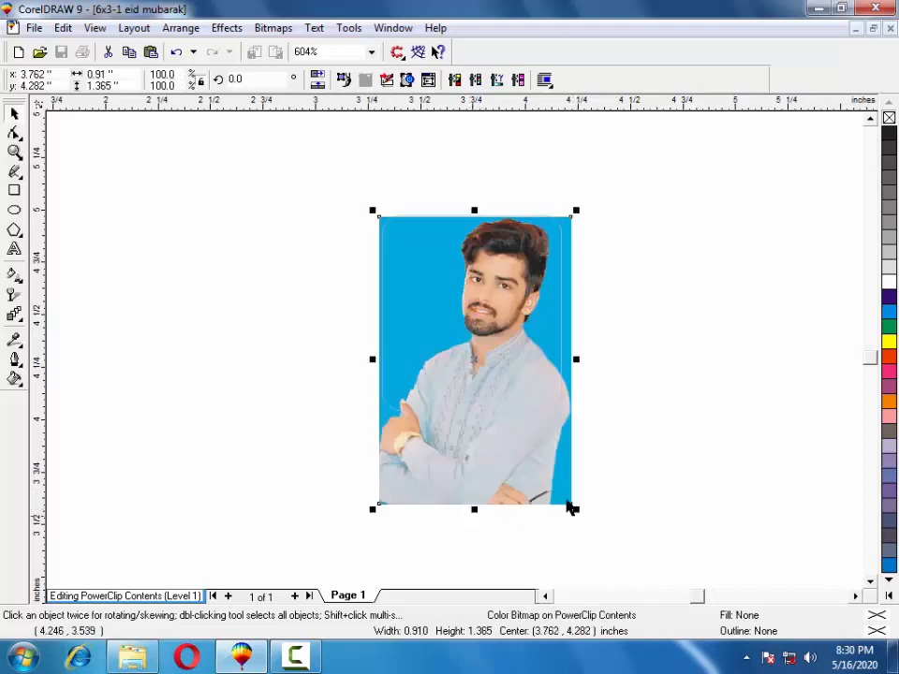
drag(537, 445, 536, 441)
right_click(491, 371)
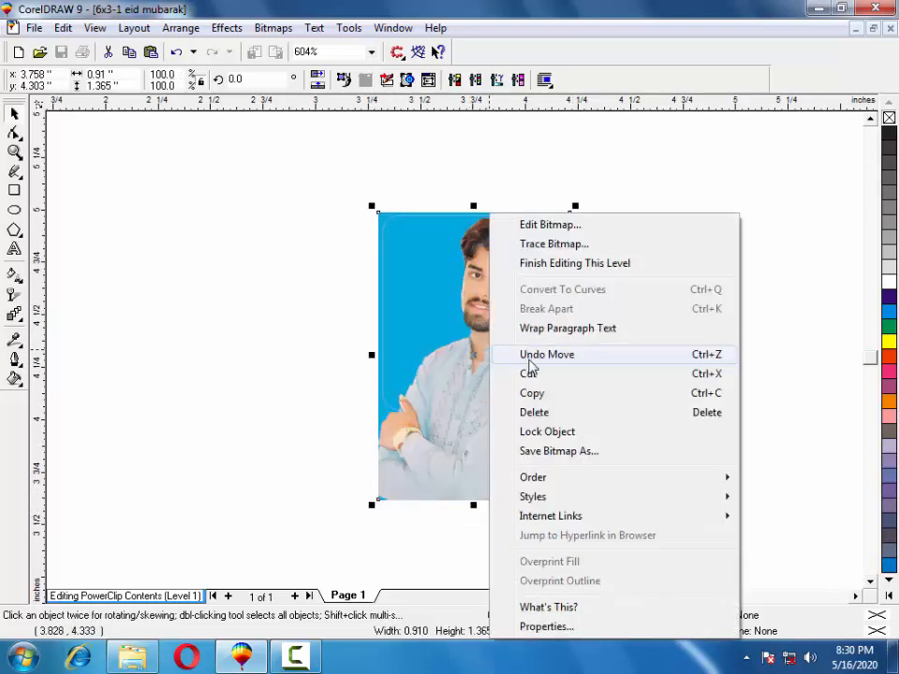
click(535, 266)
In the fourth frame's contents, replace the motorcycle photo with the yu photo.
right_click(743, 322)
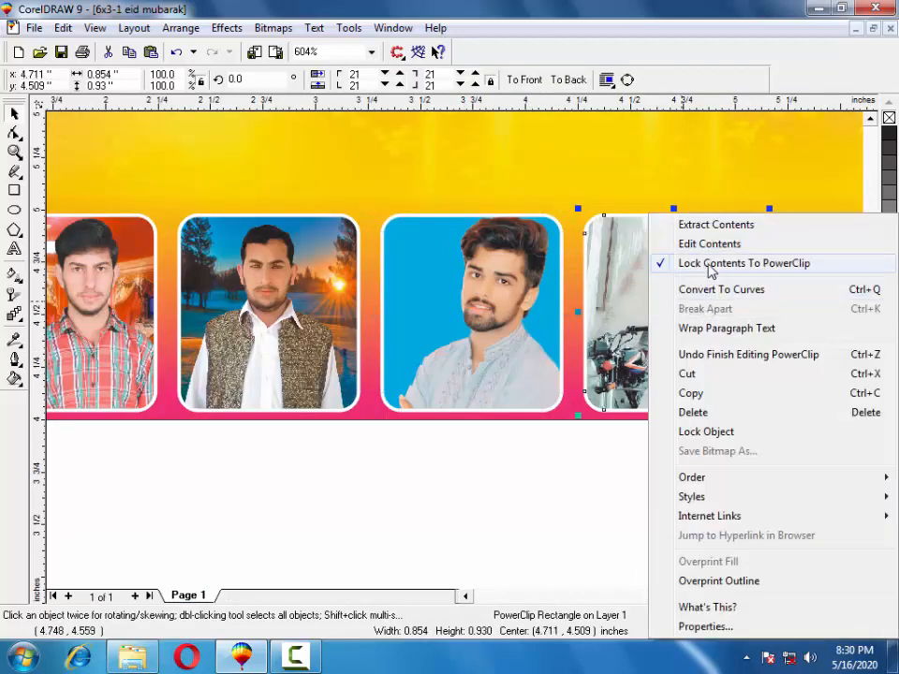
click(704, 246)
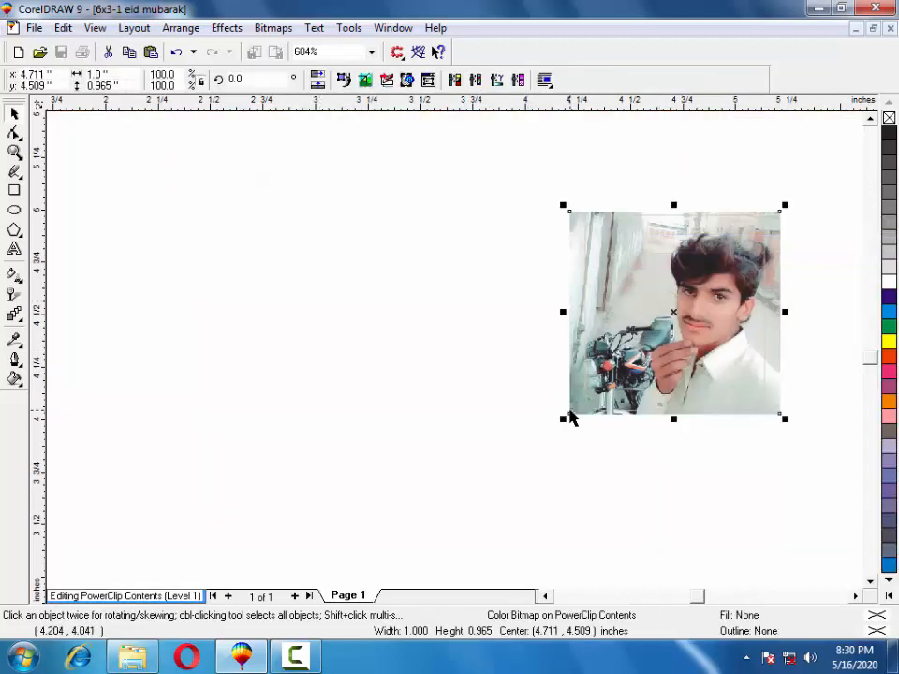
key(Delete)
key(alt+Tab)
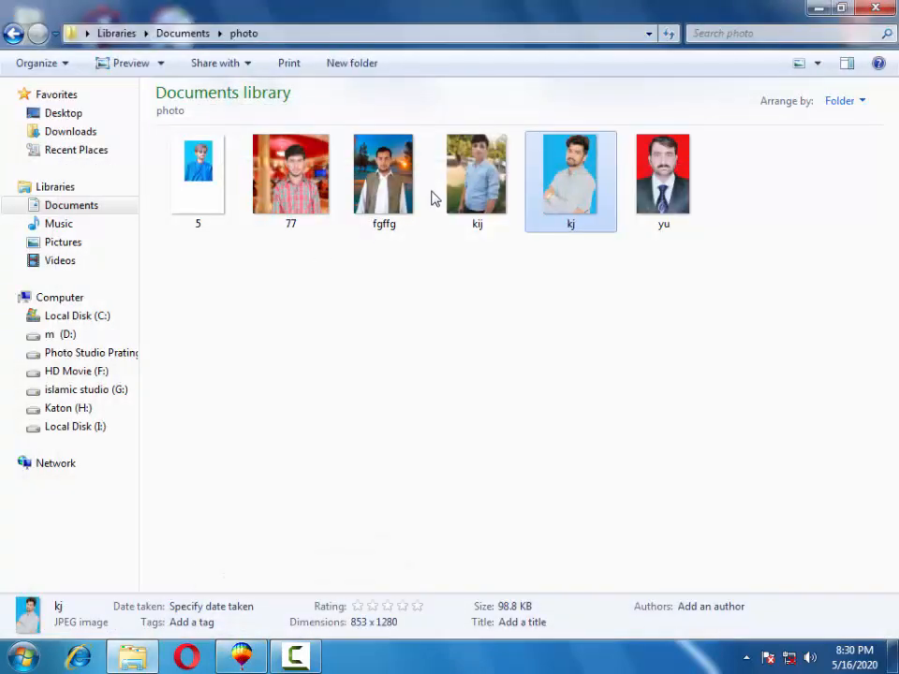
drag(654, 187, 548, 460)
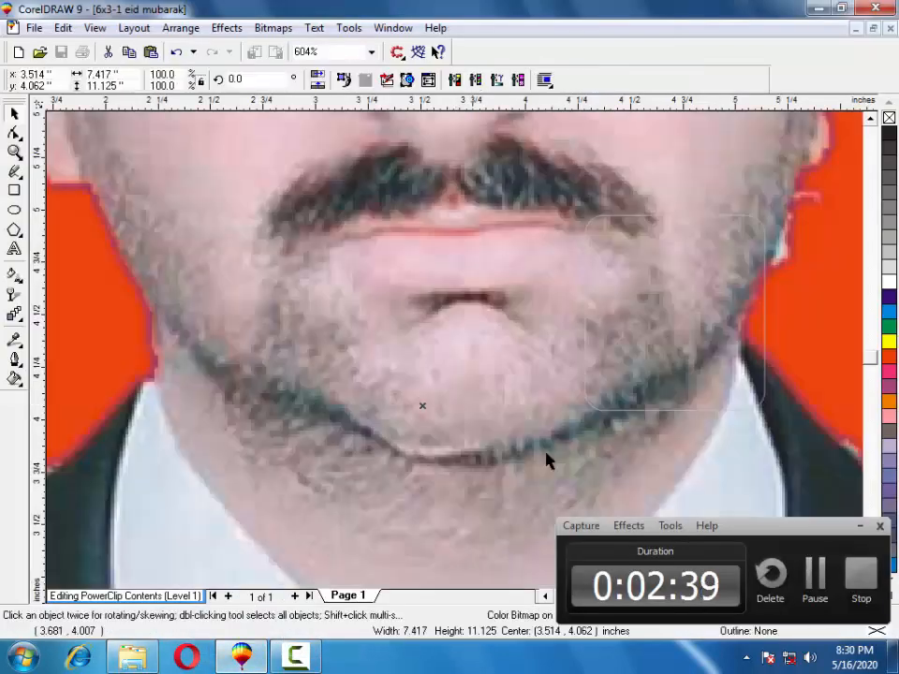
Move the yu photo down so the head shows and begin shrinking it.
click(862, 527)
scroll(542, 362, down, 3)
drag(351, 292, 455, 533)
scroll(371, 301, down, 1)
drag(363, 275, 383, 380)
drag(313, 305, 299, 366)
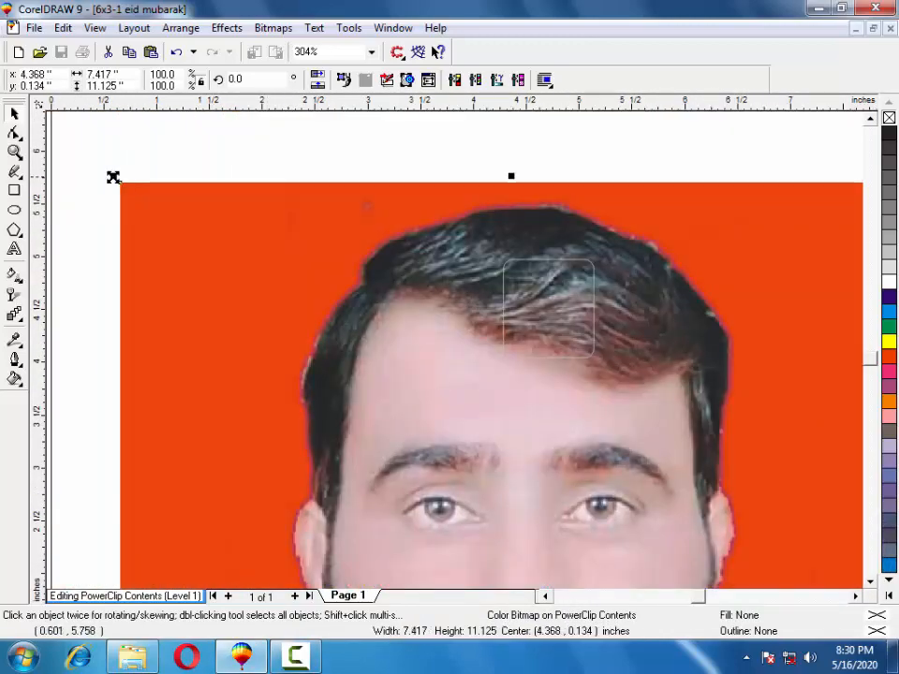
drag(112, 177, 293, 240)
click(143, 221)
click(173, 257)
Shrink the yu photo from 3.4 × 5.1 inches to about half an inch wide over the frame.
drag(213, 210, 370, 442)
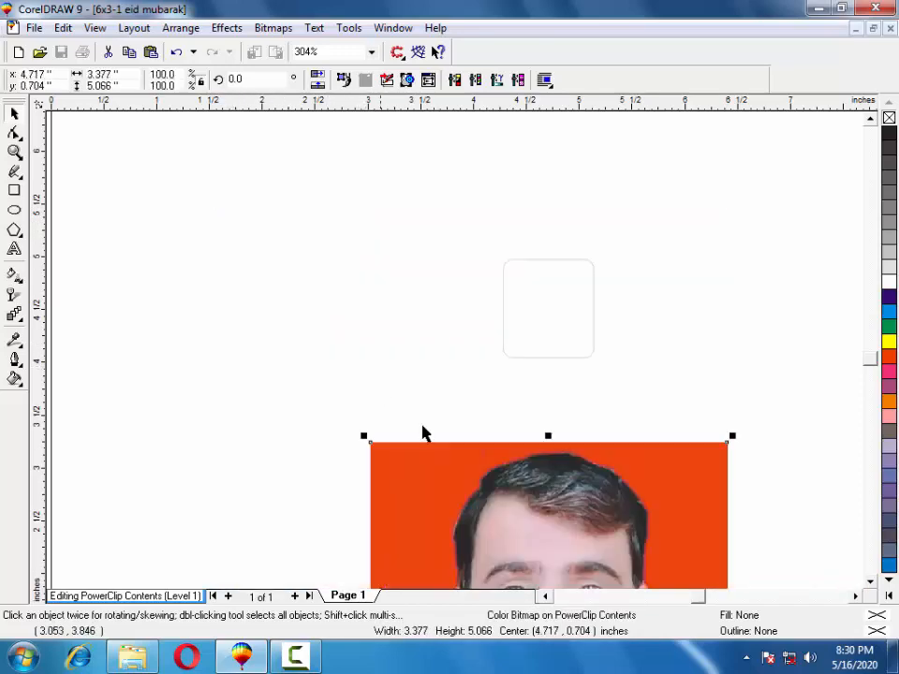
drag(426, 440, 309, 315)
drag(357, 373, 359, 374)
drag(420, 508, 527, 271)
drag(468, 201, 588, 379)
drag(604, 380, 528, 275)
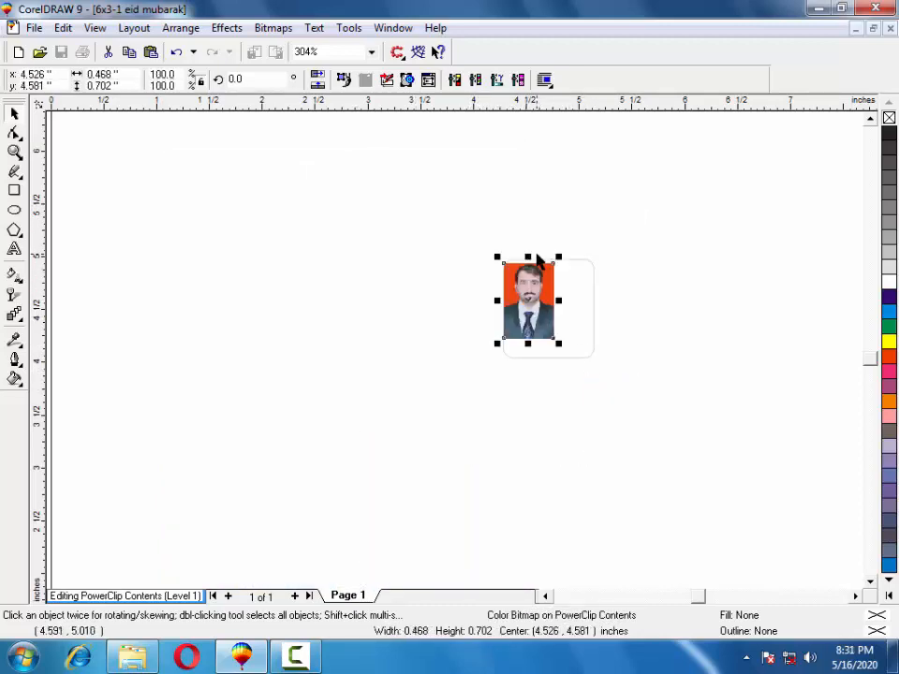
Enlarge the suited man's portrait to cover the fourth frame and finish editing.
drag(559, 343, 650, 433)
drag(565, 319, 555, 322)
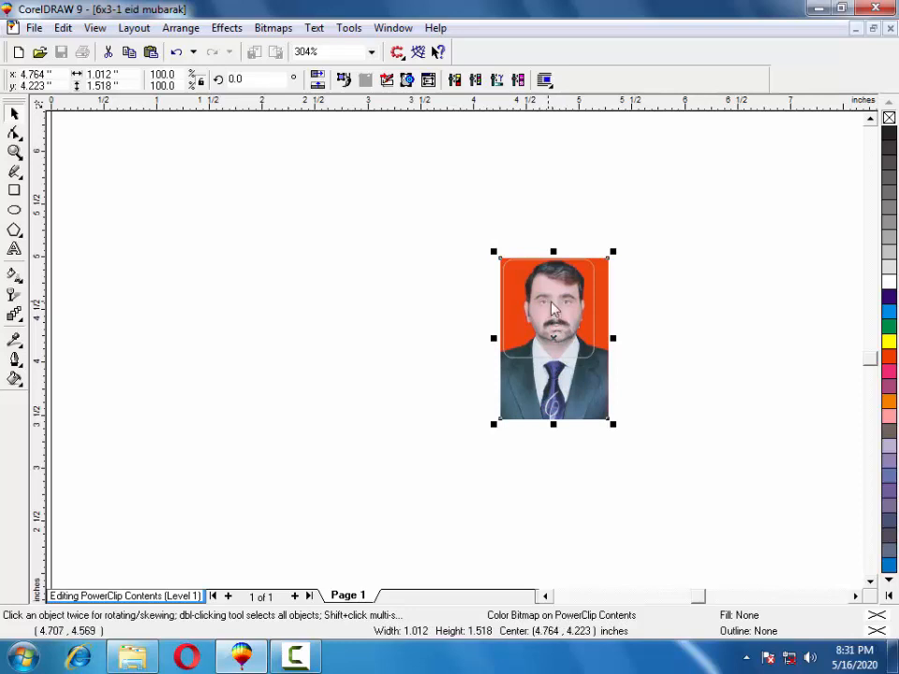
right_click(553, 309)
click(565, 266)
click(492, 425)
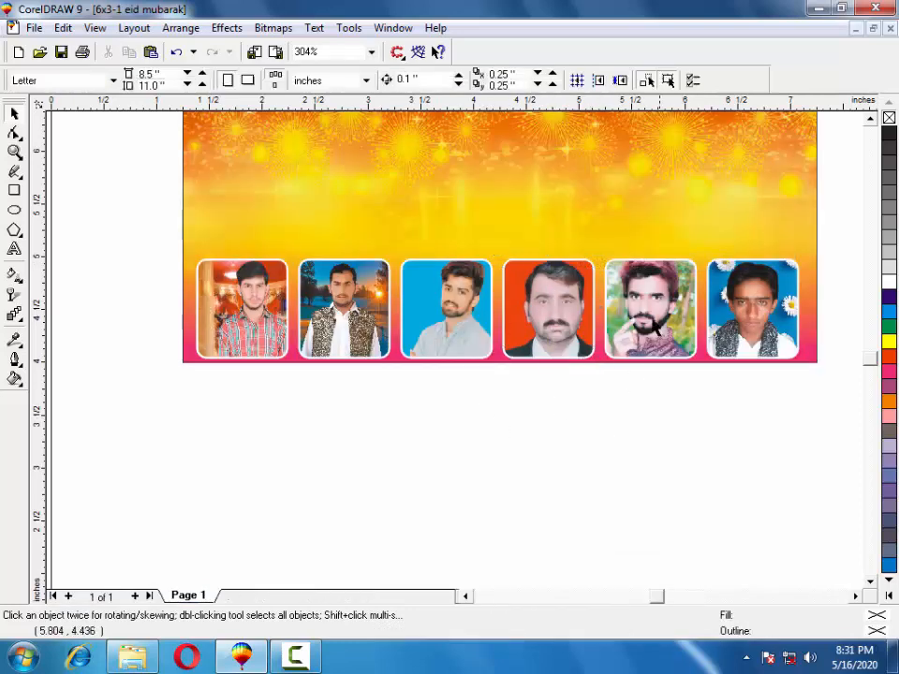
In the fifth frame's contents, replace the current photo with the kij photo.
click(655, 328)
right_click(655, 329)
click(689, 247)
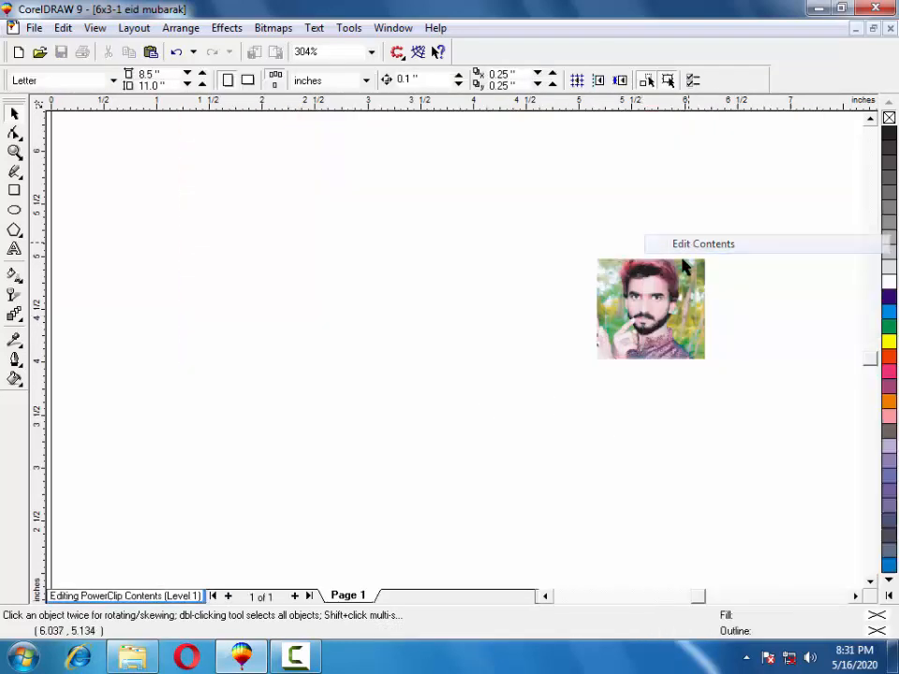
key(Delete)
click(259, 656)
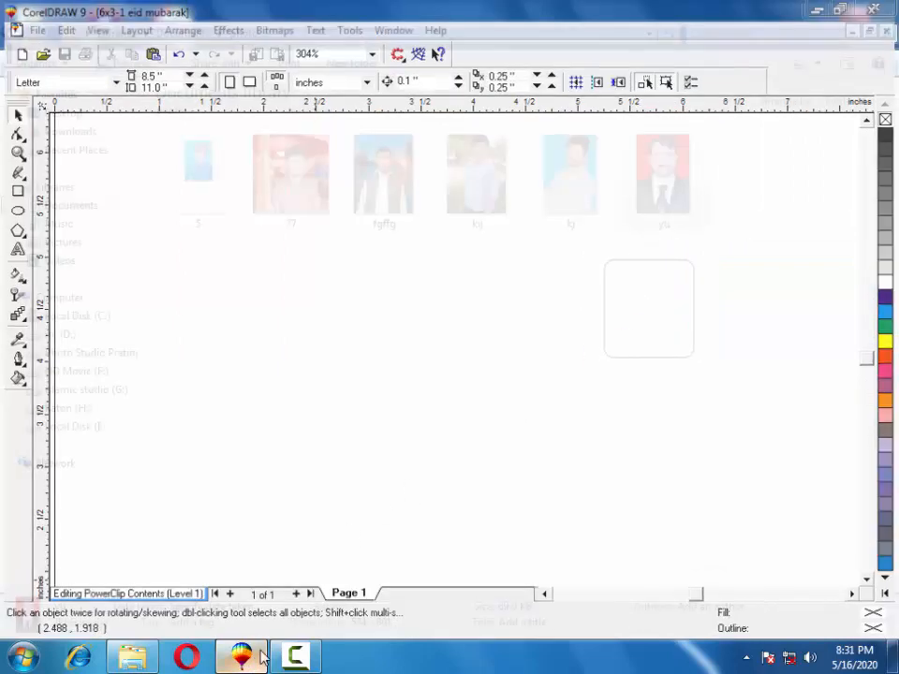
click(507, 191)
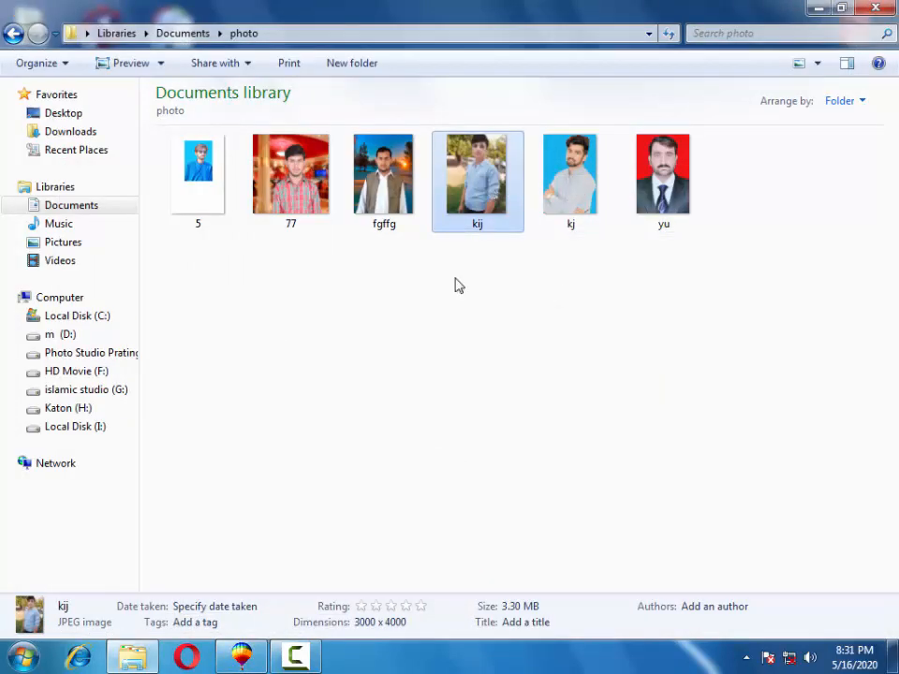
drag(475, 188, 545, 316)
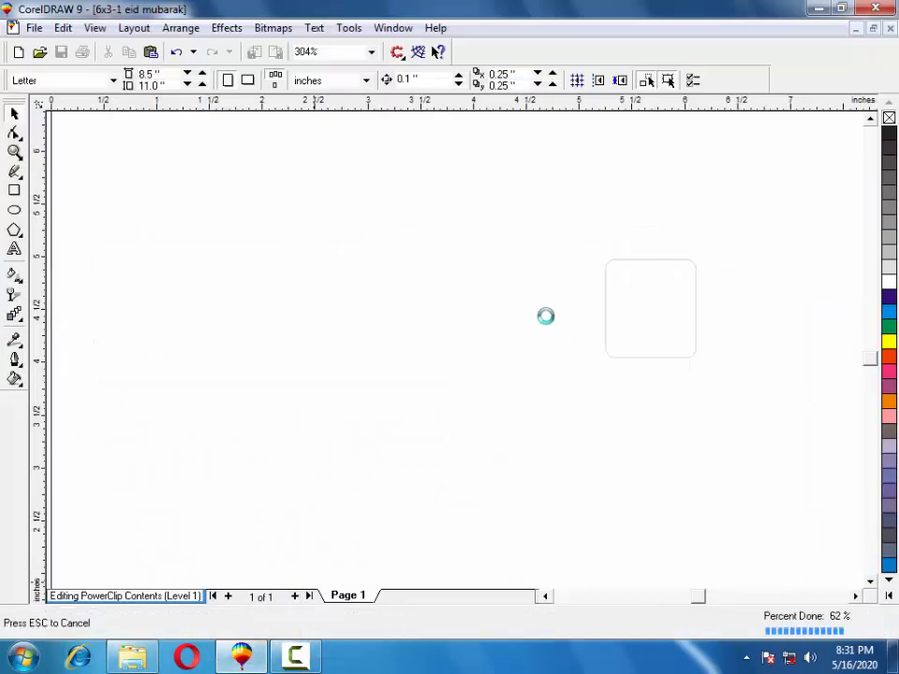
Shrink the kij photo to 1.17 × 1.56 inches and centre it on the page.
key(F3)
key(F3)
drag(496, 269, 476, 422)
drag(368, 319, 364, 359)
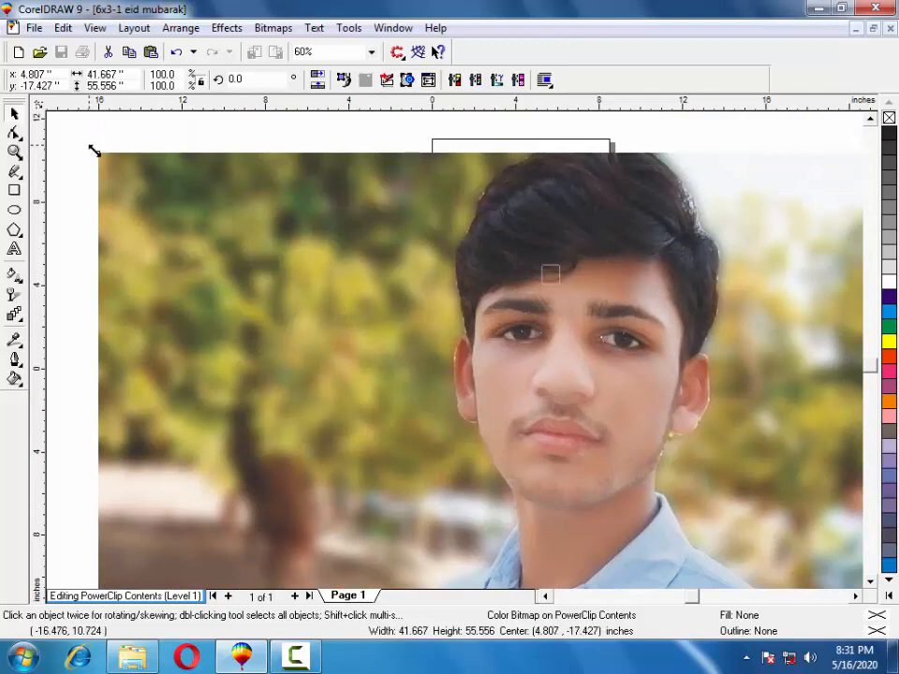
drag(94, 150, 367, 398)
drag(454, 459, 280, 188)
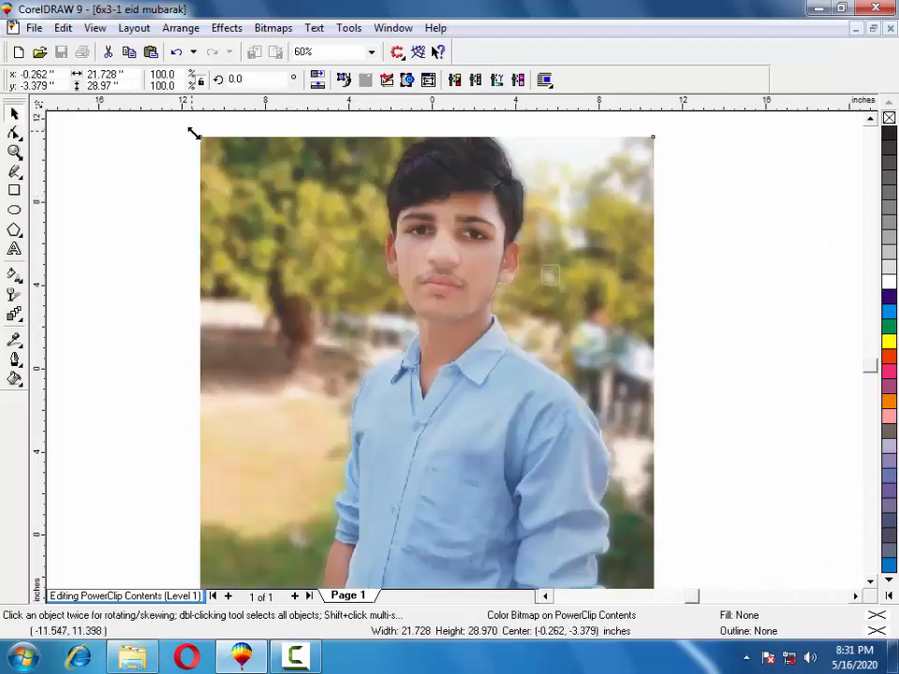
drag(193, 132, 451, 403)
drag(501, 515, 345, 210)
drag(296, 170, 451, 322)
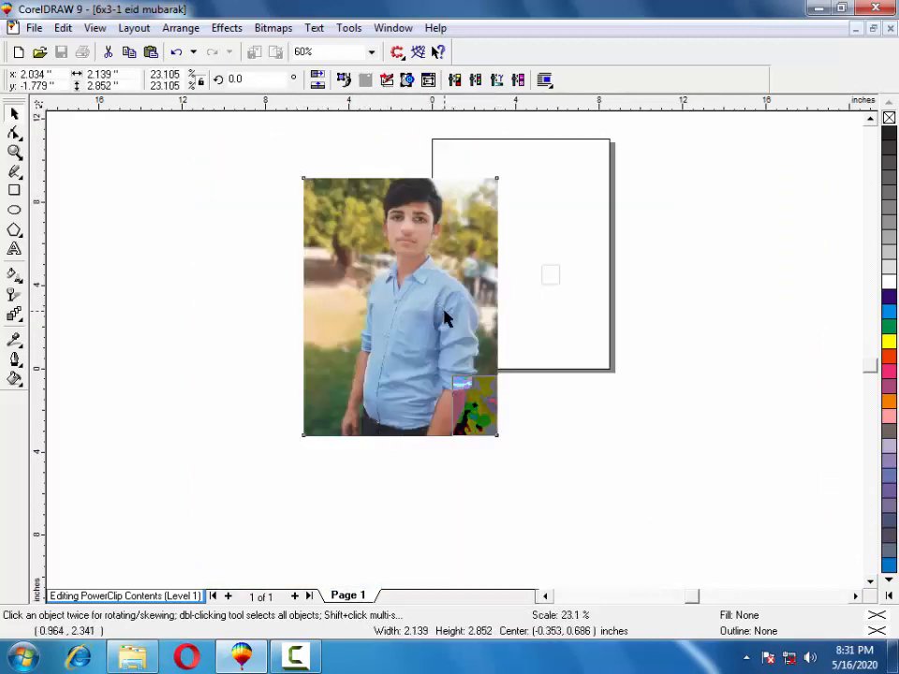
drag(479, 412, 533, 290)
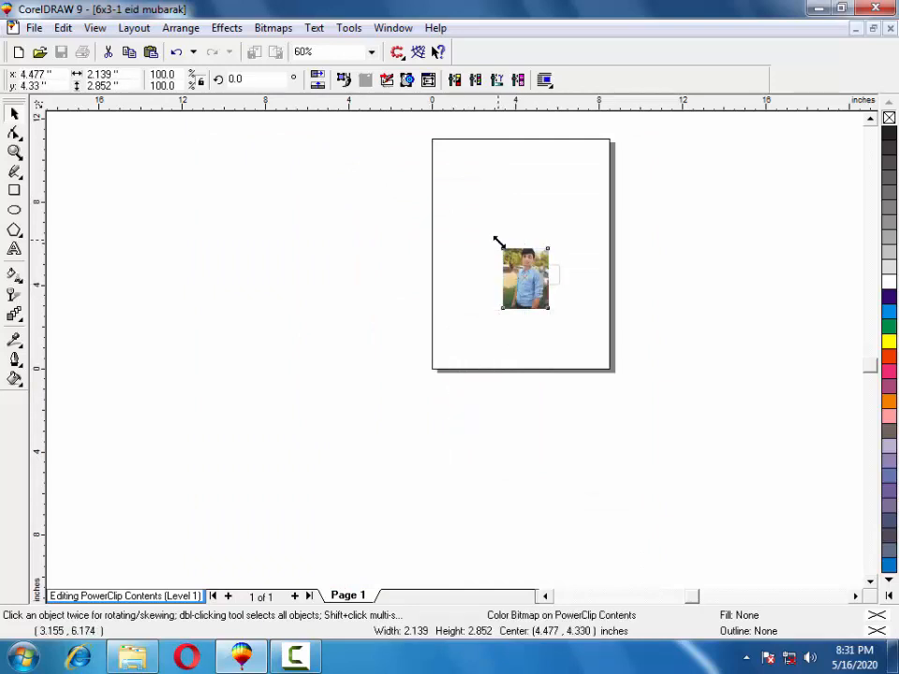
drag(497, 245, 515, 269)
Place the blue-shirt portrait over the fifth frame and finish editing its contents.
click(15, 152)
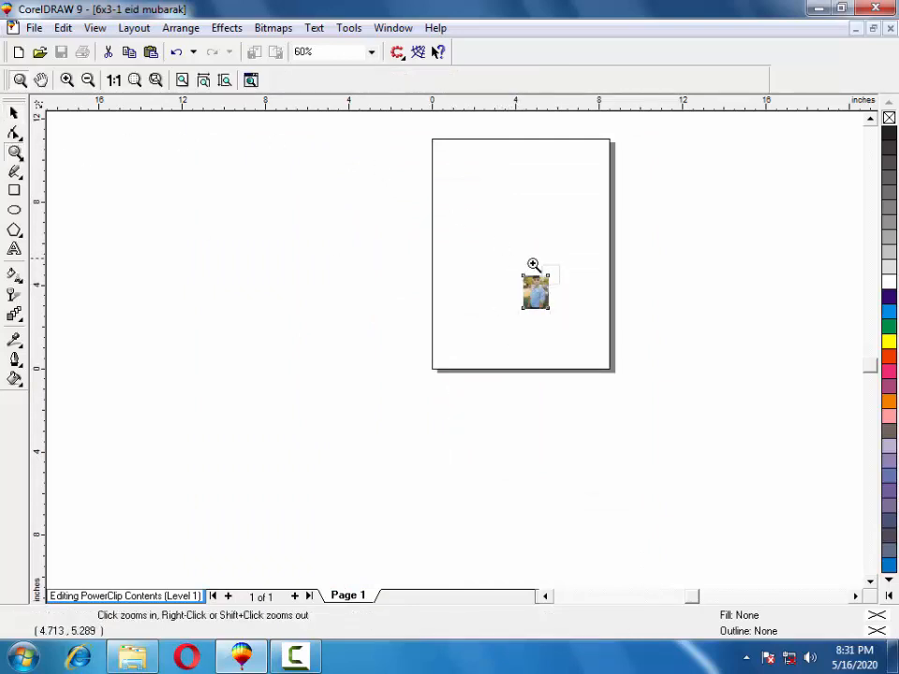
drag(510, 318, 562, 267)
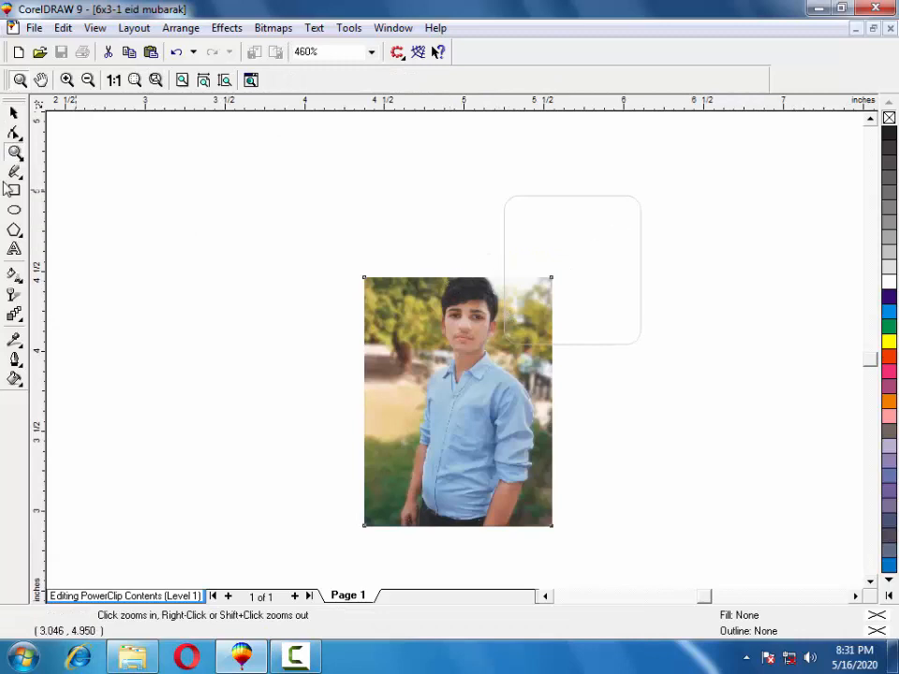
click(14, 114)
drag(411, 402, 550, 277)
right_click(549, 275)
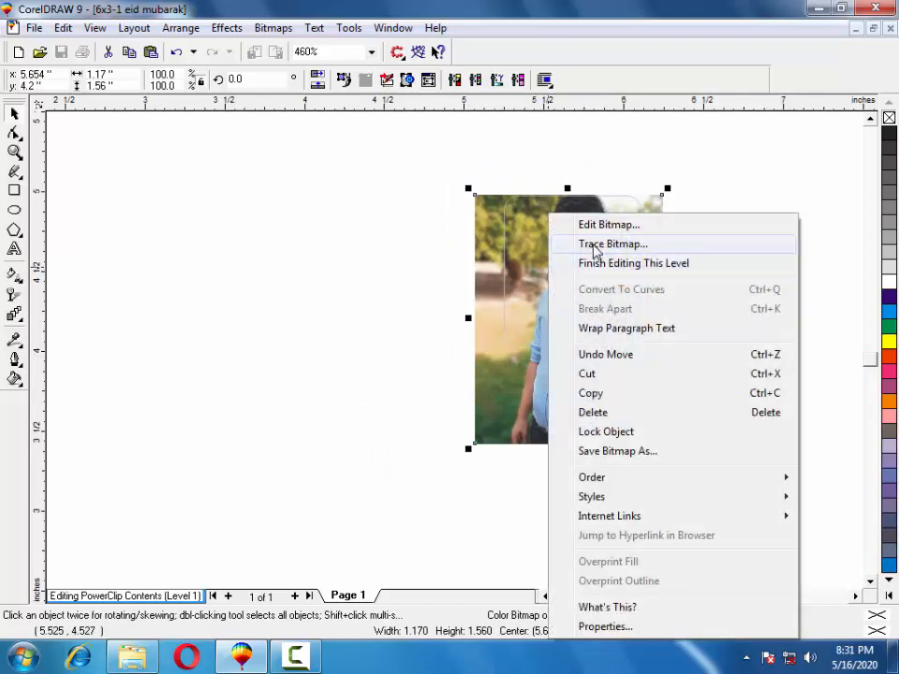
click(573, 265)
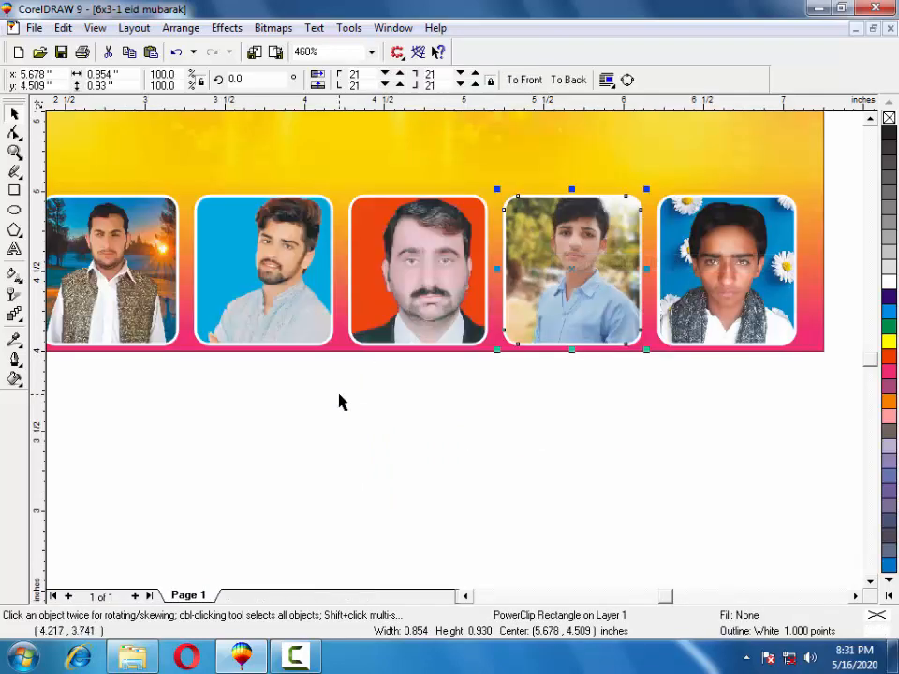
scroll(341, 402, down, 1)
In the last frame's contents, replace the old portrait with photo 5.
click(661, 290)
right_click(661, 290)
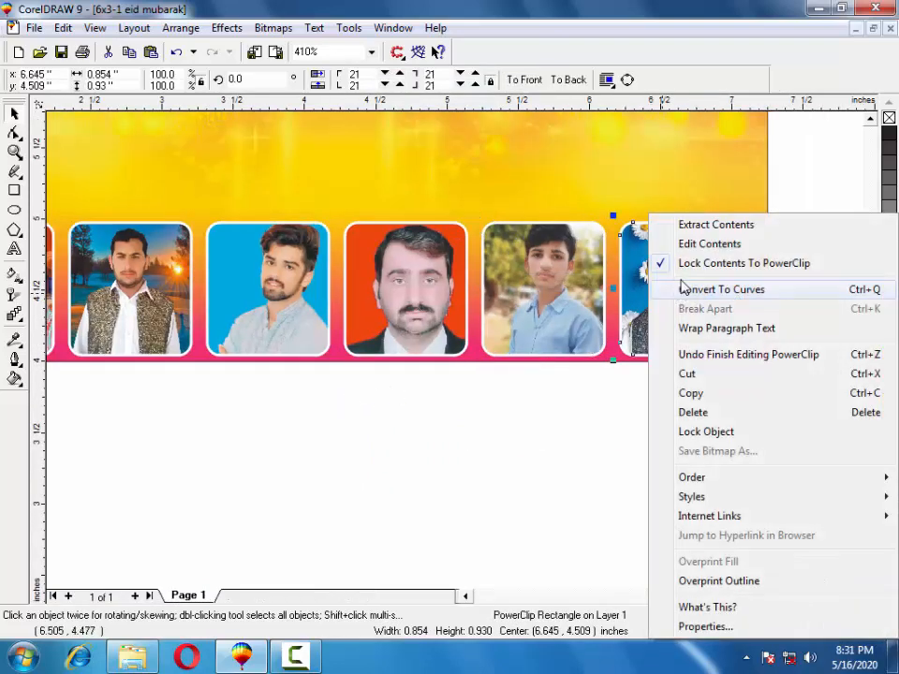
click(694, 242)
click(638, 279)
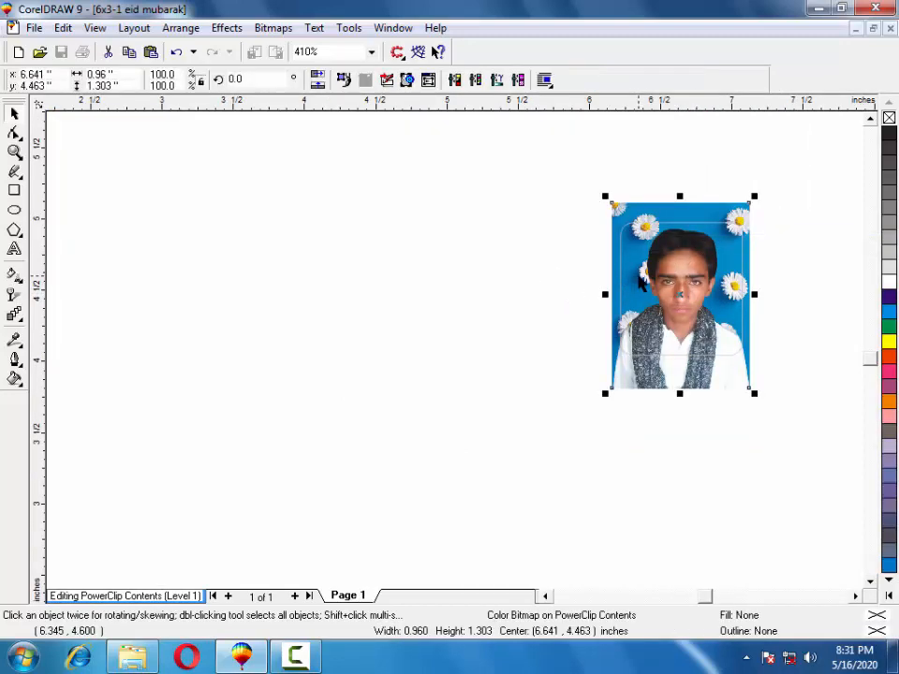
key(Delete)
click(132, 658)
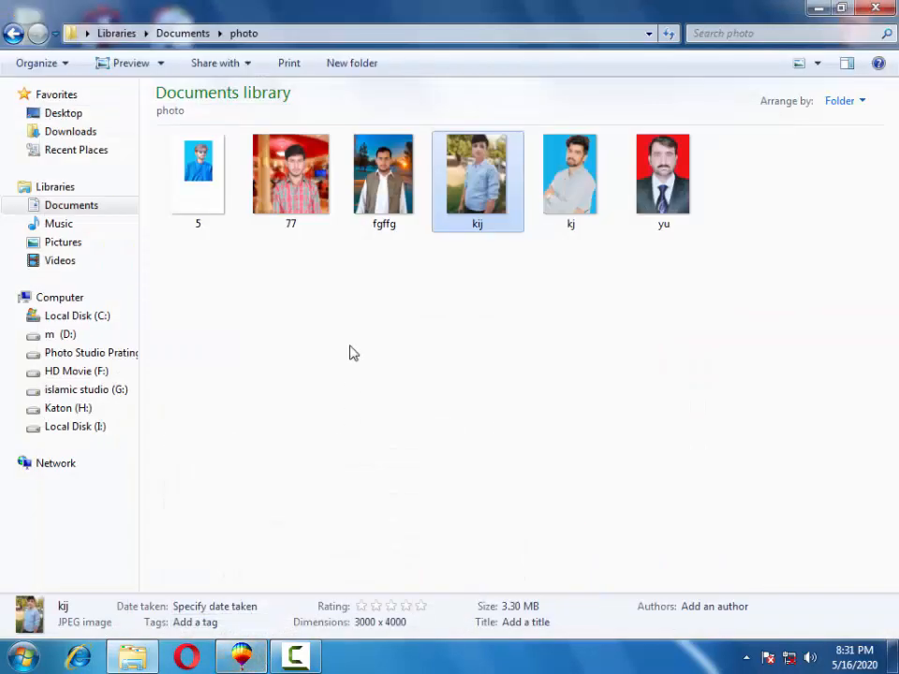
click(390, 203)
click(320, 198)
drag(233, 194, 516, 366)
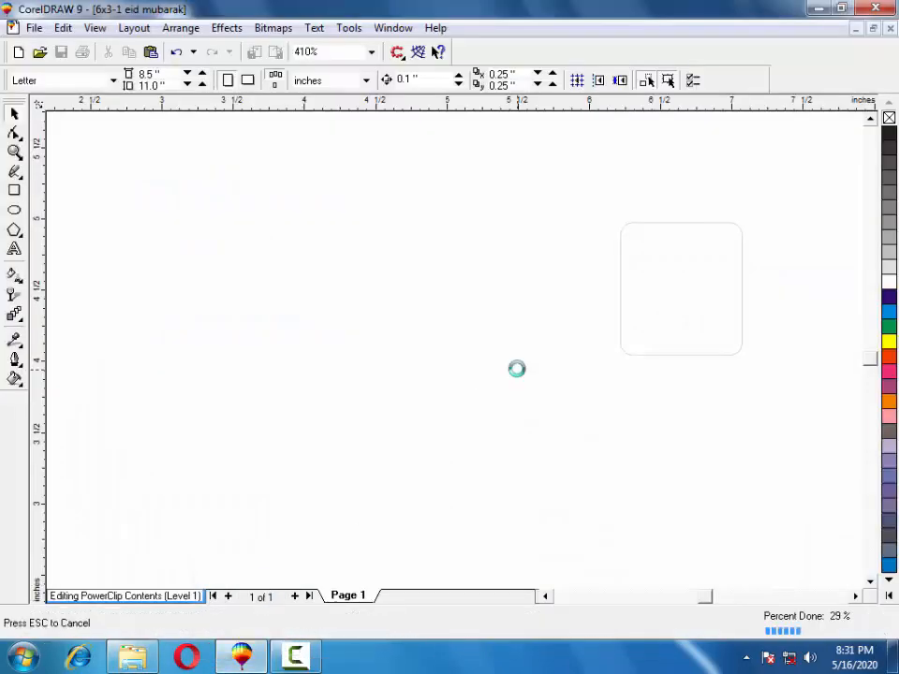
Move the sunglasses portrait down to show the face and shrink it from a corner.
scroll(515, 349, down, 5)
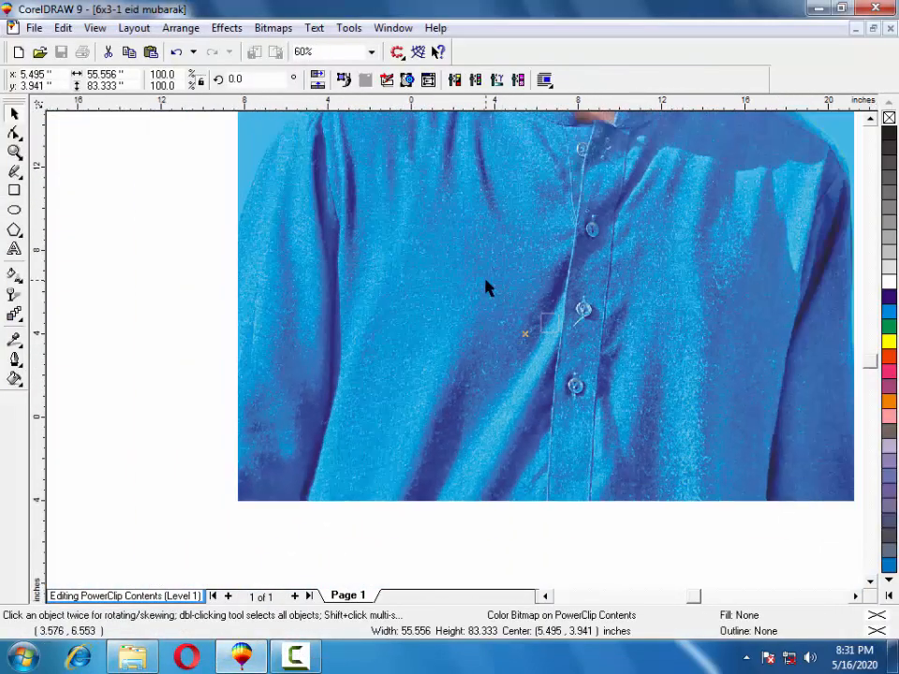
drag(472, 158, 458, 294)
drag(433, 235, 421, 334)
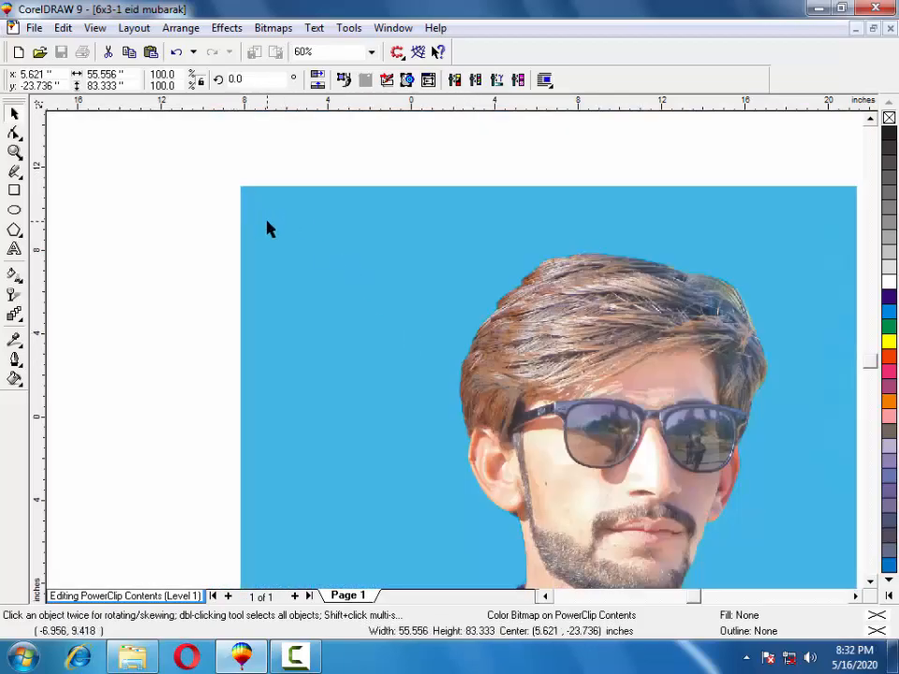
drag(267, 229, 384, 337)
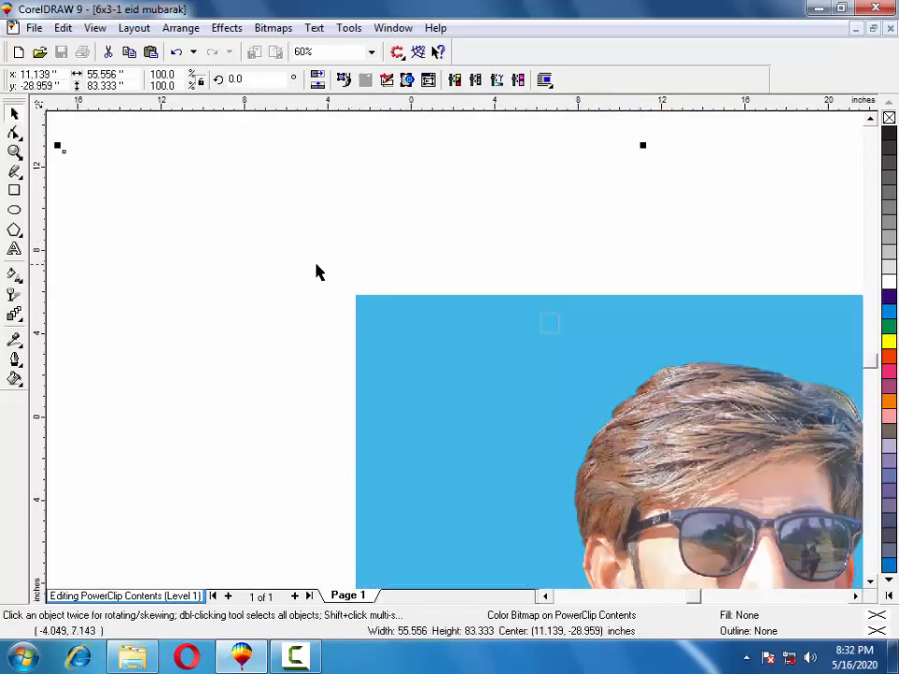
drag(58, 145, 365, 337)
scroll(440, 358, down, 3)
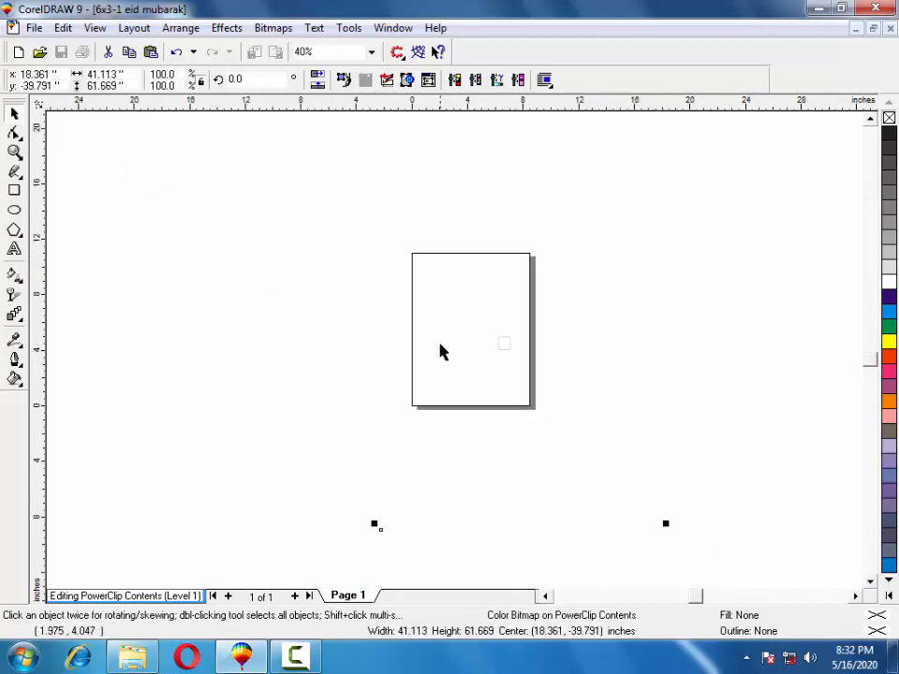
Shrink the sunglasses portrait in stages and move it toward the sixth rounded frame.
drag(567, 552, 444, 352)
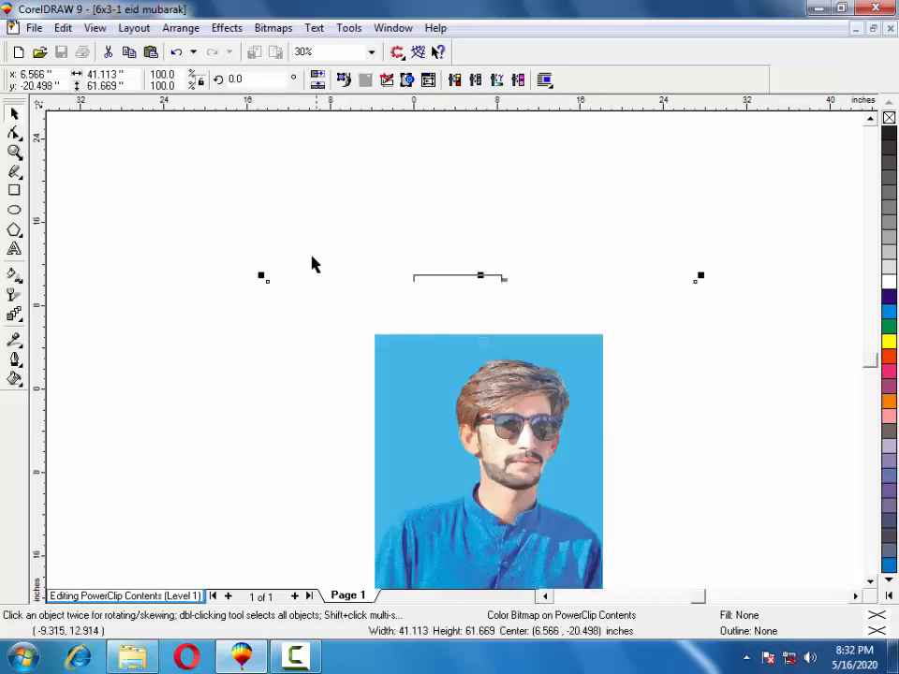
drag(268, 277, 402, 351)
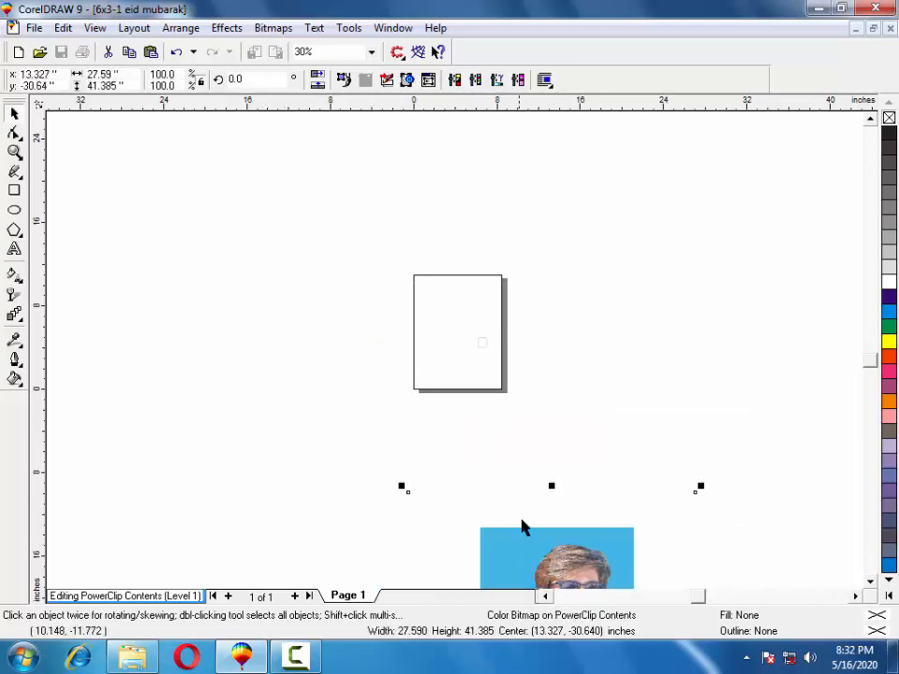
drag(522, 525, 403, 250)
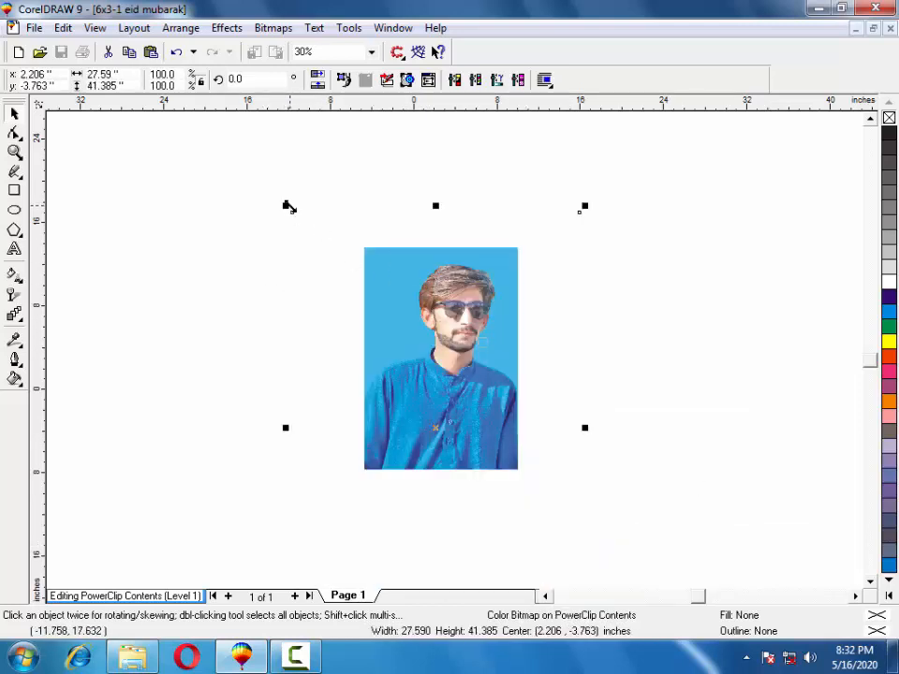
drag(287, 207, 359, 313)
drag(467, 437, 453, 337)
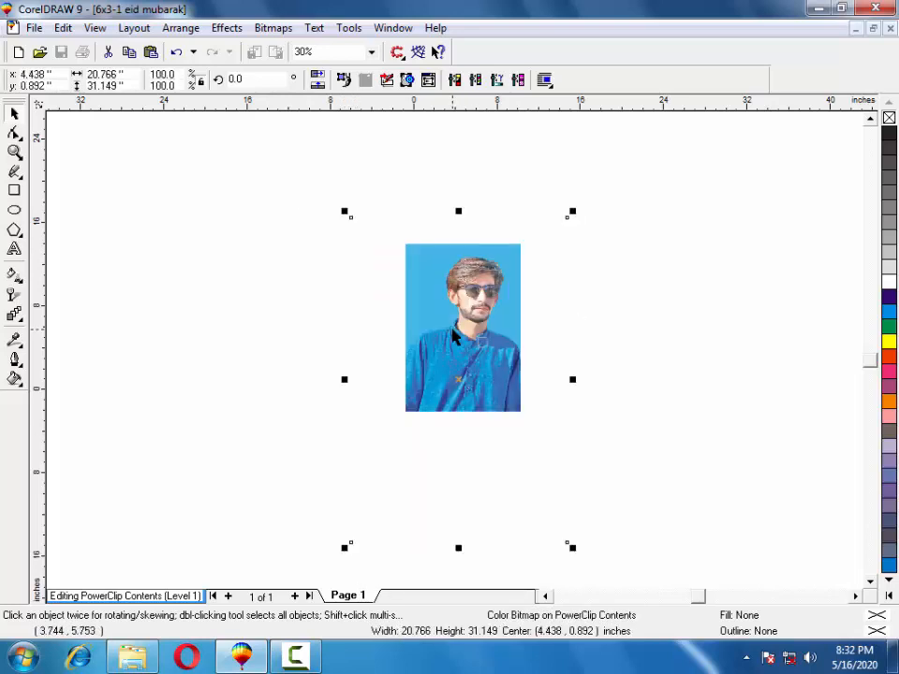
Pull the frame outline's four corners in to match the portrait's corners.
click(407, 291)
click(353, 222)
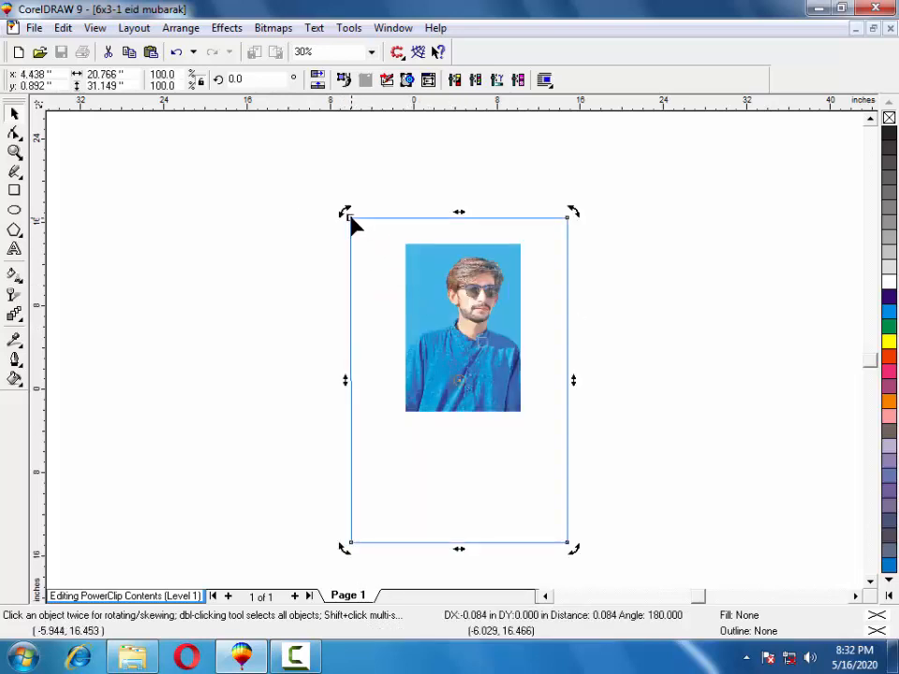
drag(353, 223, 403, 246)
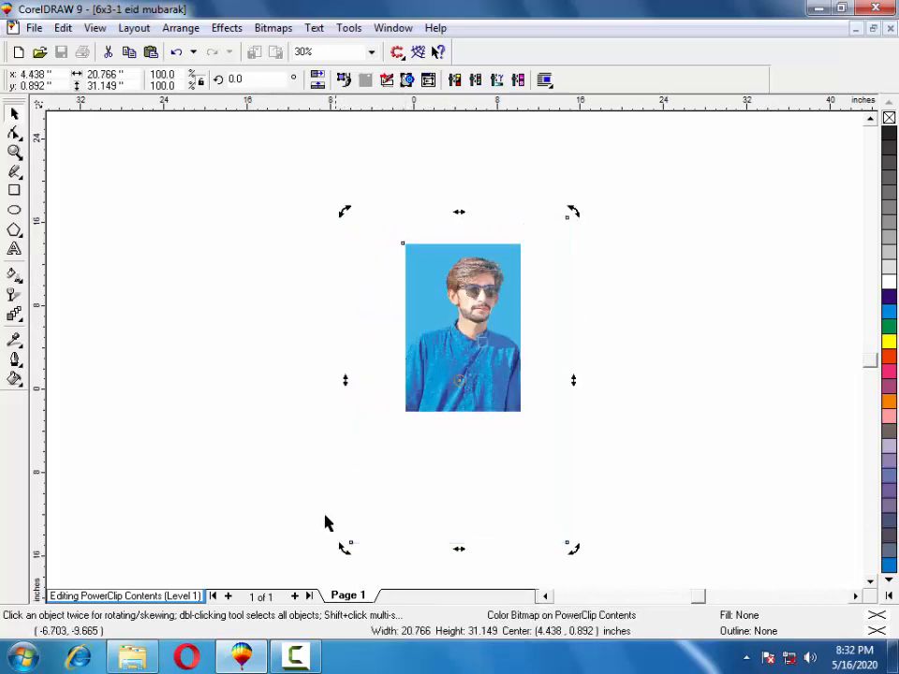
drag(351, 544, 403, 411)
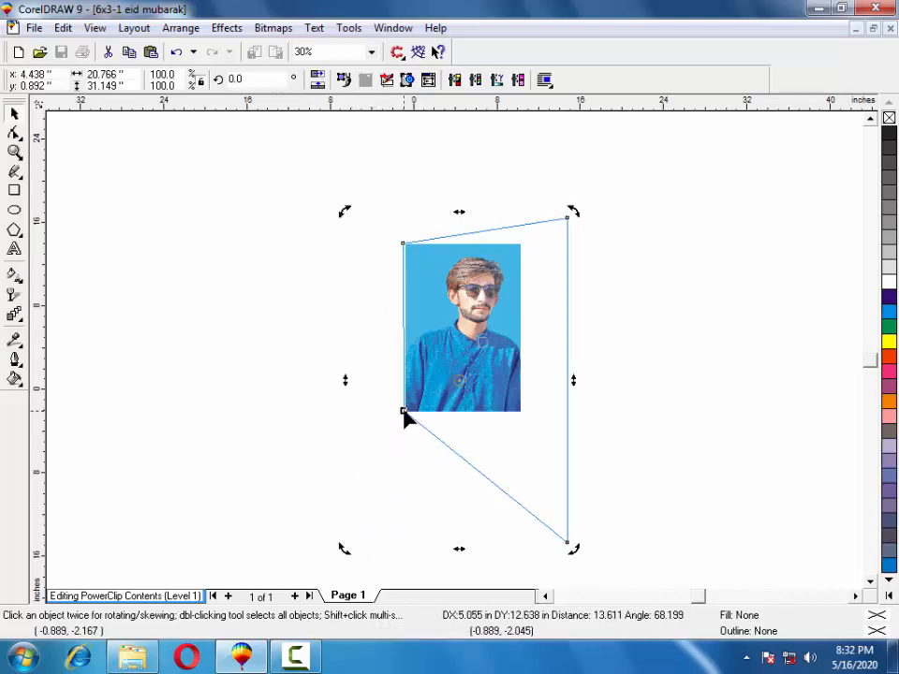
click(497, 375)
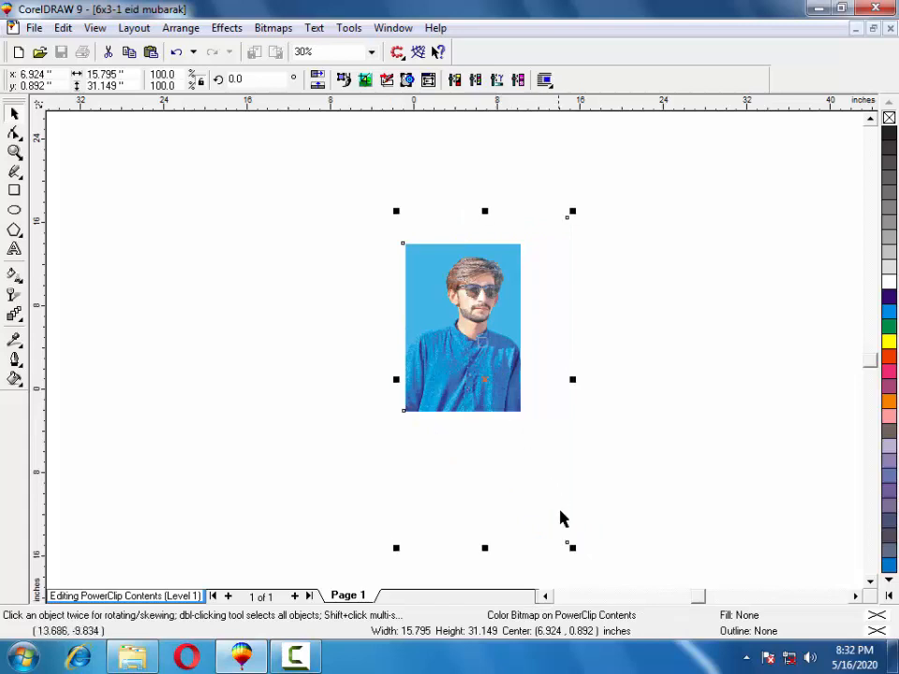
drag(567, 547, 522, 417)
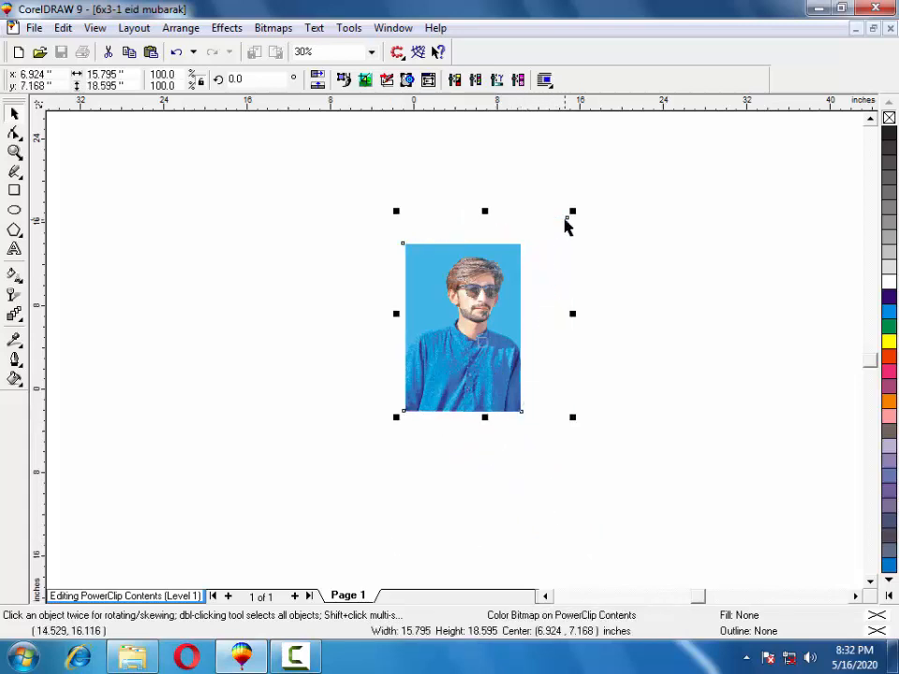
click(569, 224)
click(569, 224)
drag(567, 220, 498, 258)
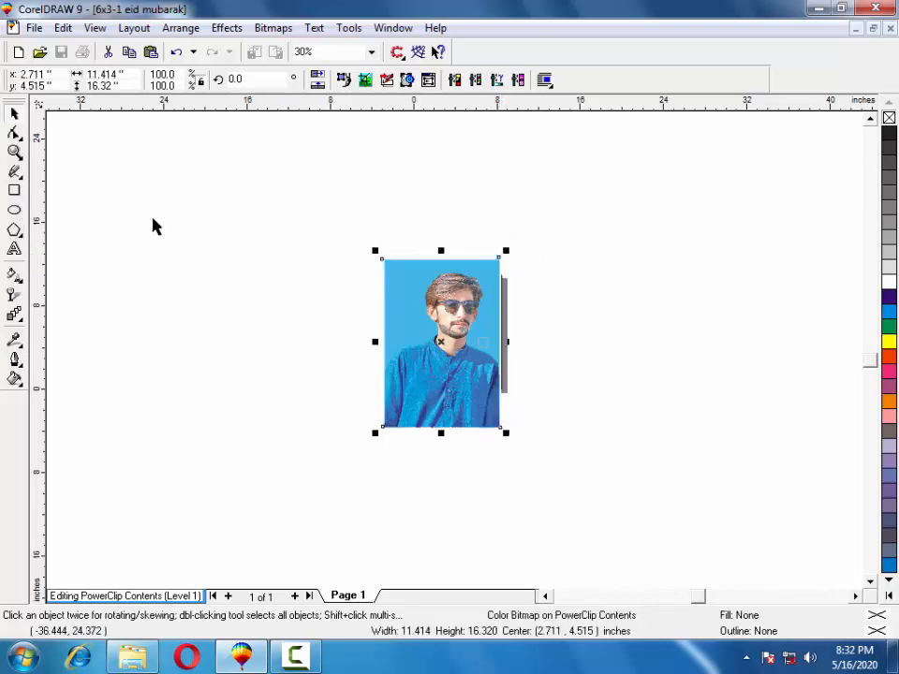
Resize the portrait to about 0.95 × 1.35 inches, position it in the frame, and finish editing.
drag(372, 251, 445, 299)
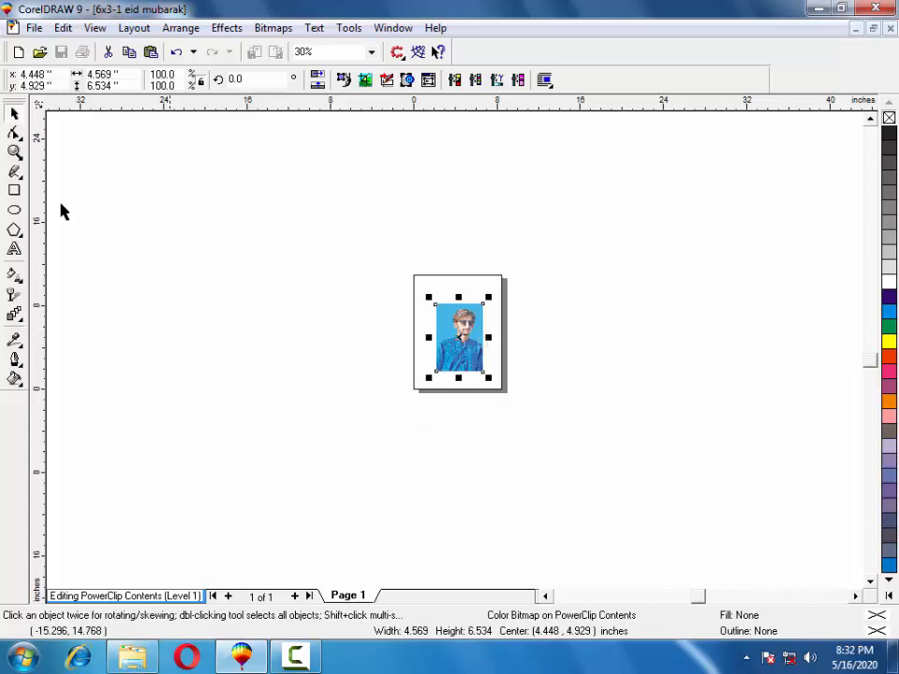
click(14, 152)
drag(400, 412, 387, 418)
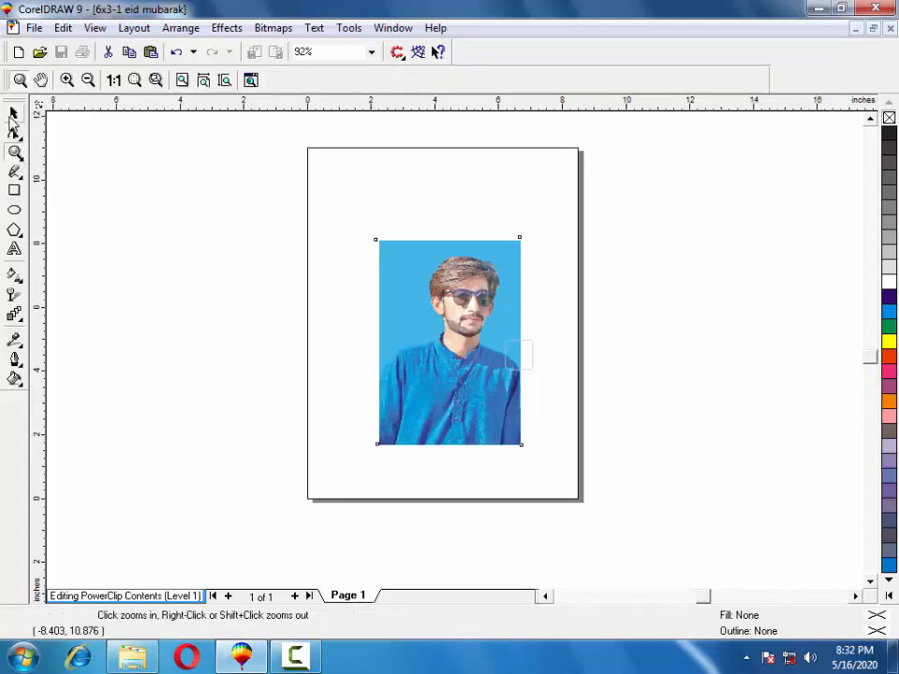
click(14, 113)
drag(368, 229, 489, 402)
click(16, 150)
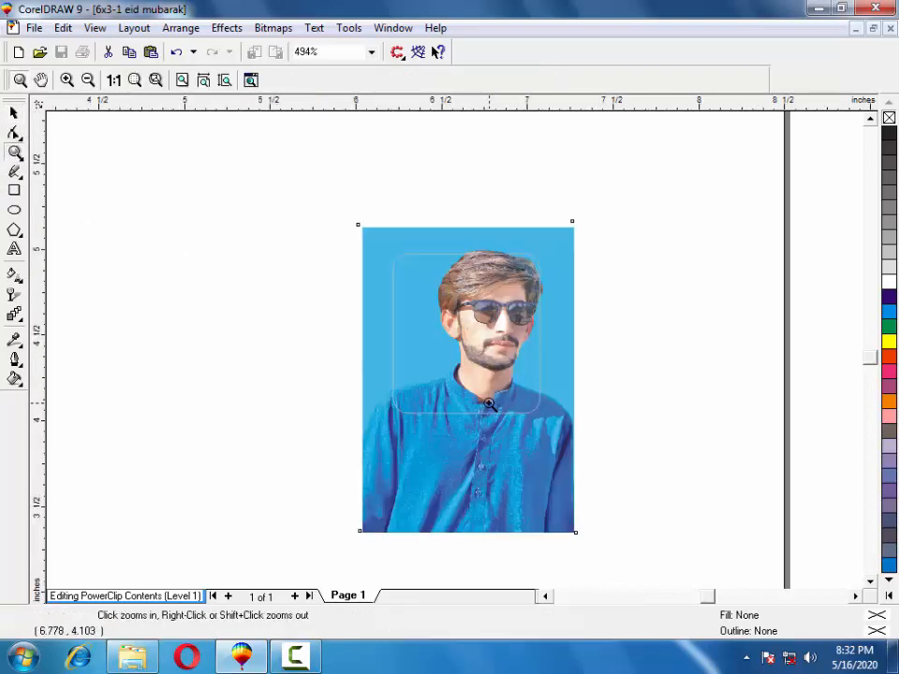
click(15, 114)
drag(351, 216, 412, 304)
drag(483, 355, 461, 329)
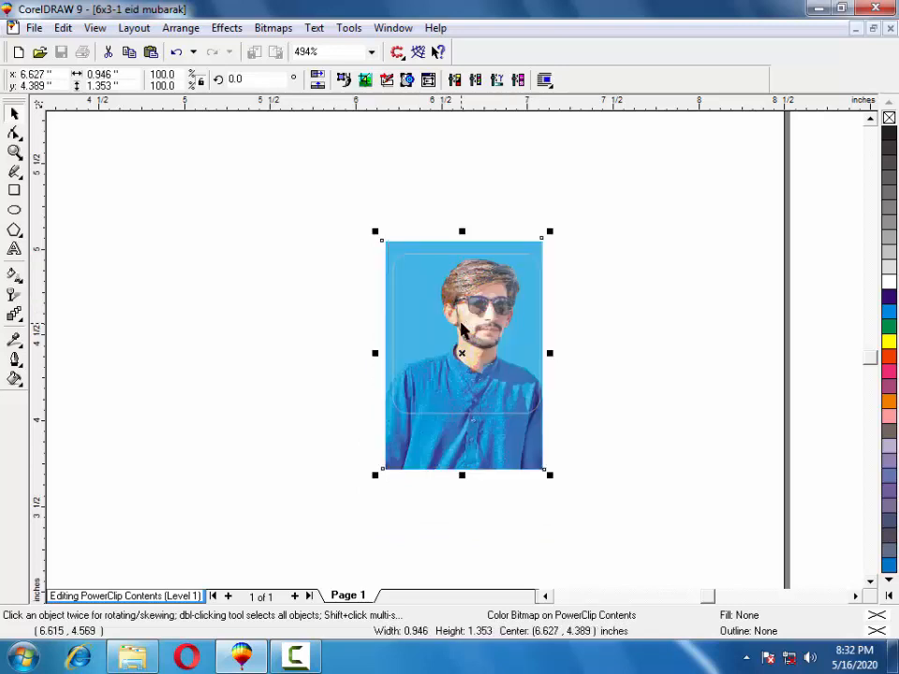
right_click(460, 329)
click(513, 262)
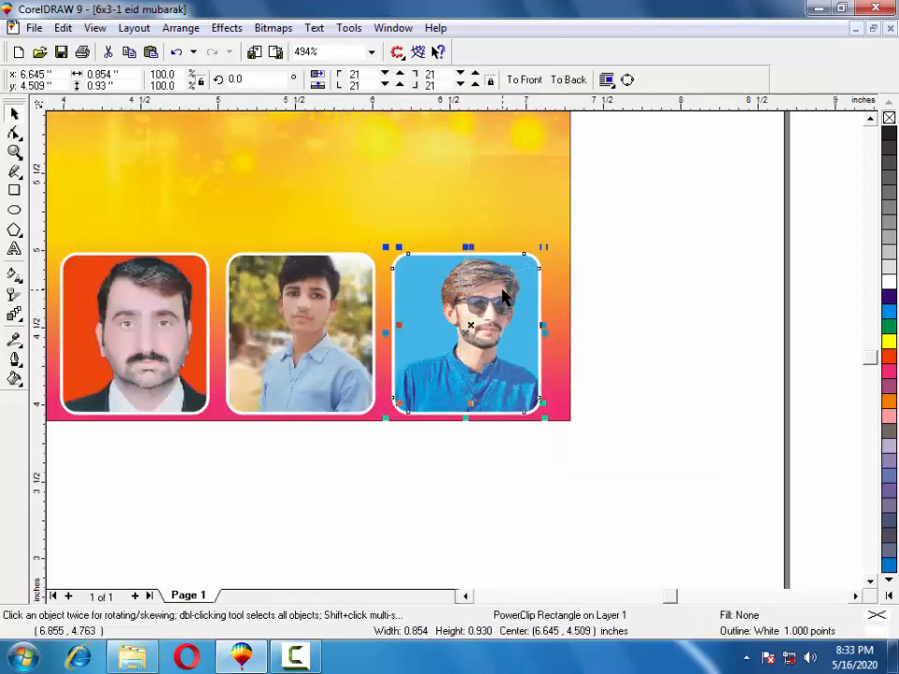
Zoom in on the banner artwork and try moving the right-hand Urdu label, undoing it.
scroll(503, 296, down, 1)
click(14, 151)
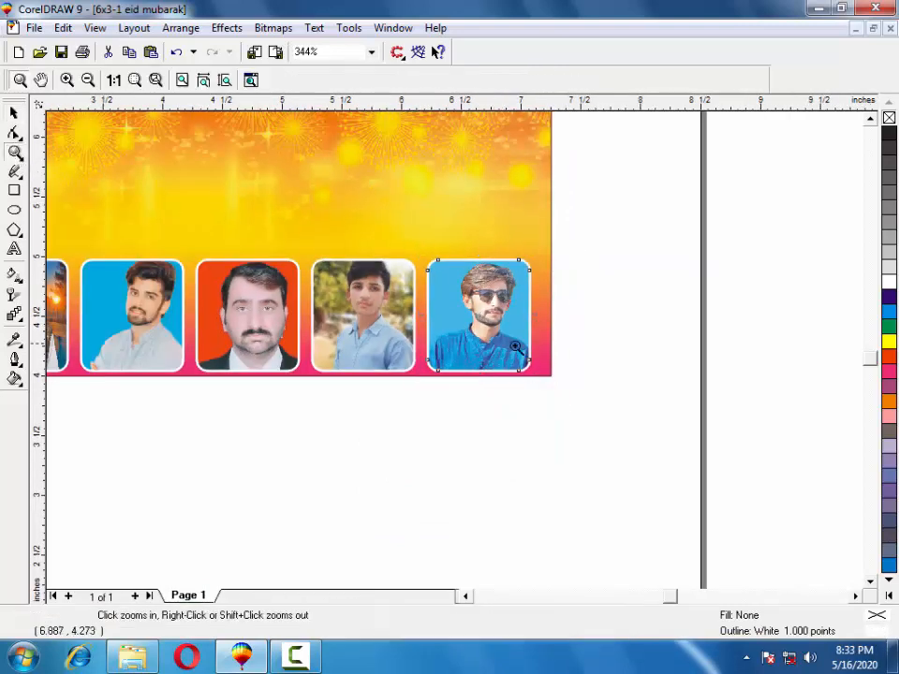
drag(53, 289, 175, 136)
scroll(180, 212, down, 3)
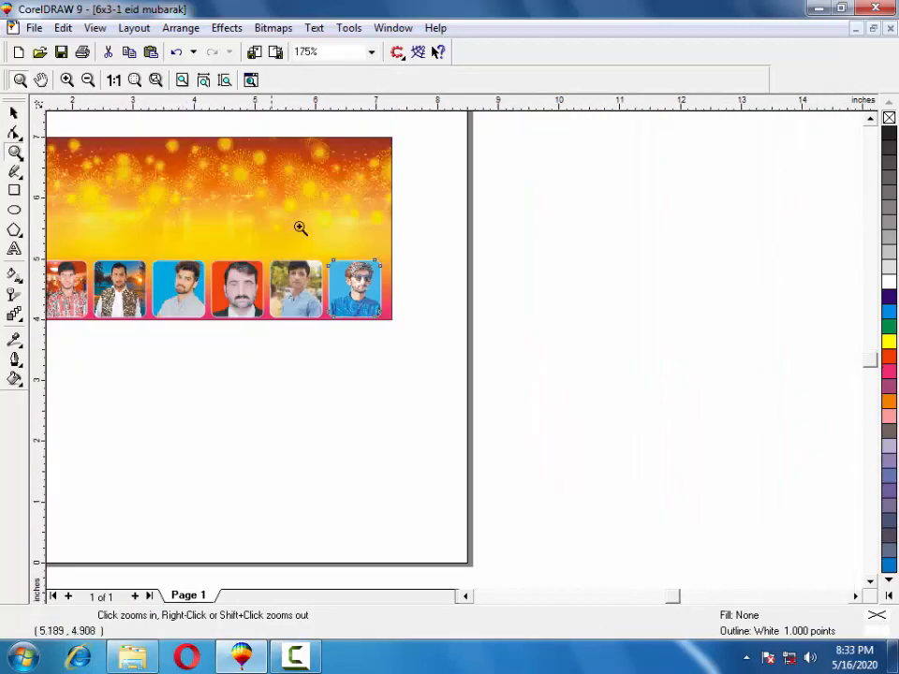
drag(51, 321, 169, 330)
scroll(169, 330, down, 2)
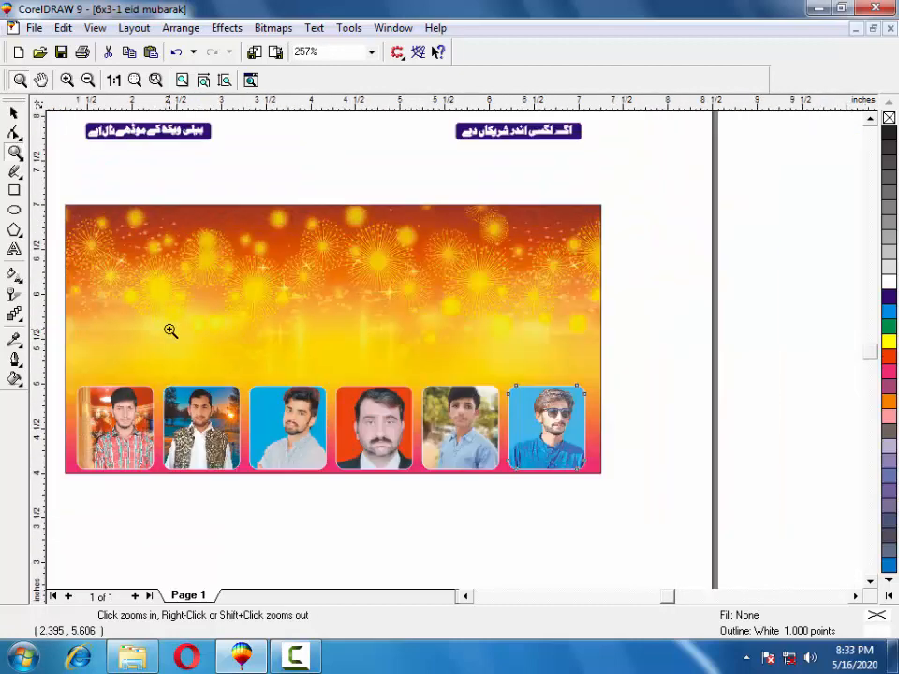
click(22, 117)
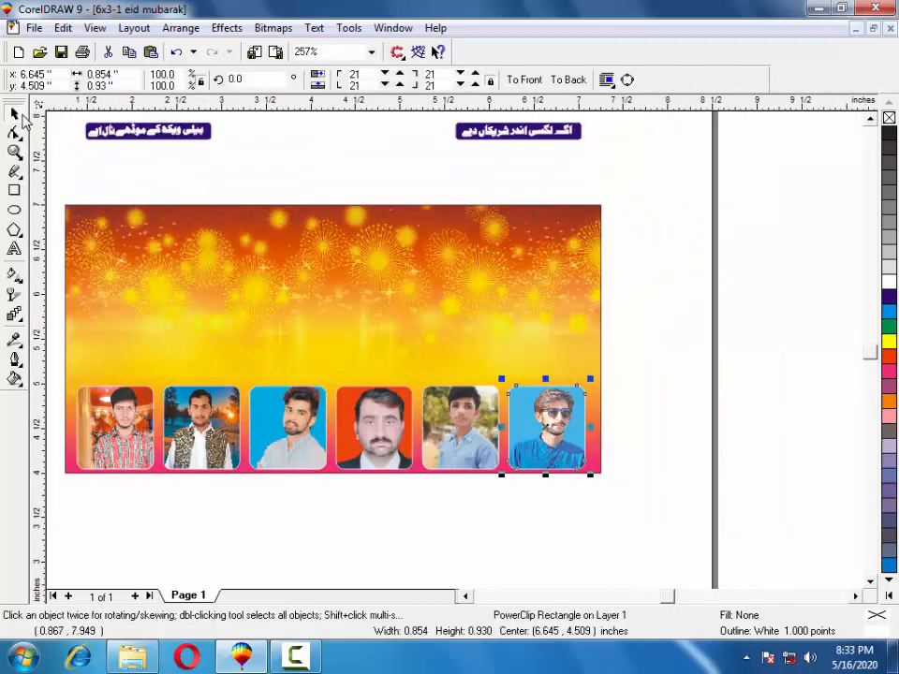
click(563, 141)
drag(565, 140, 551, 219)
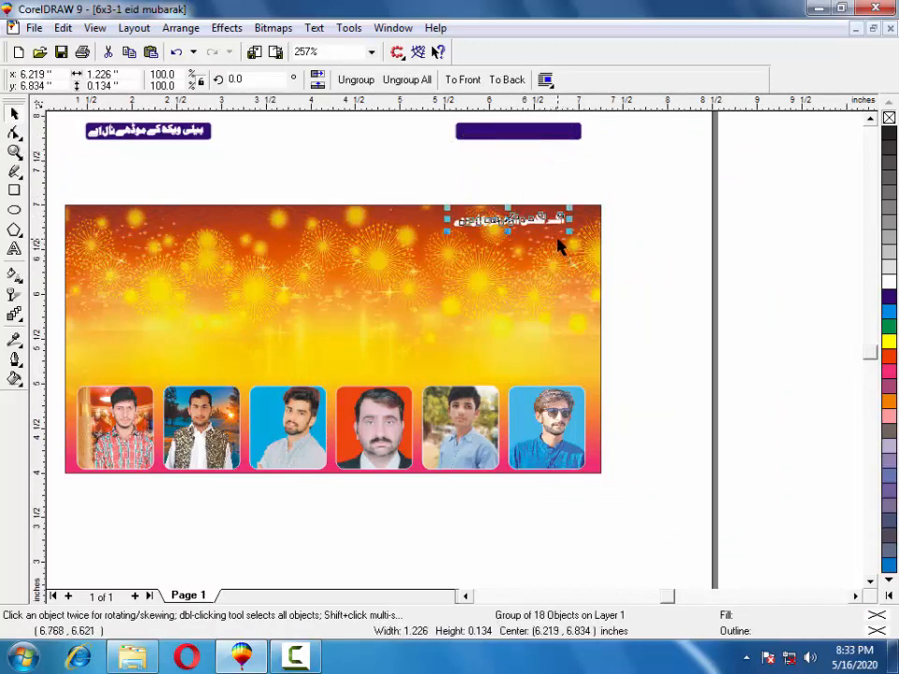
key(ctrl+z)
Drag the right-hand Urdu label over and nudge it onto the banner's top-right corner.
drag(650, 189, 446, 199)
key(Down)
key(Down)
key(Down)
key(Down)
key(Down)
key(Down)
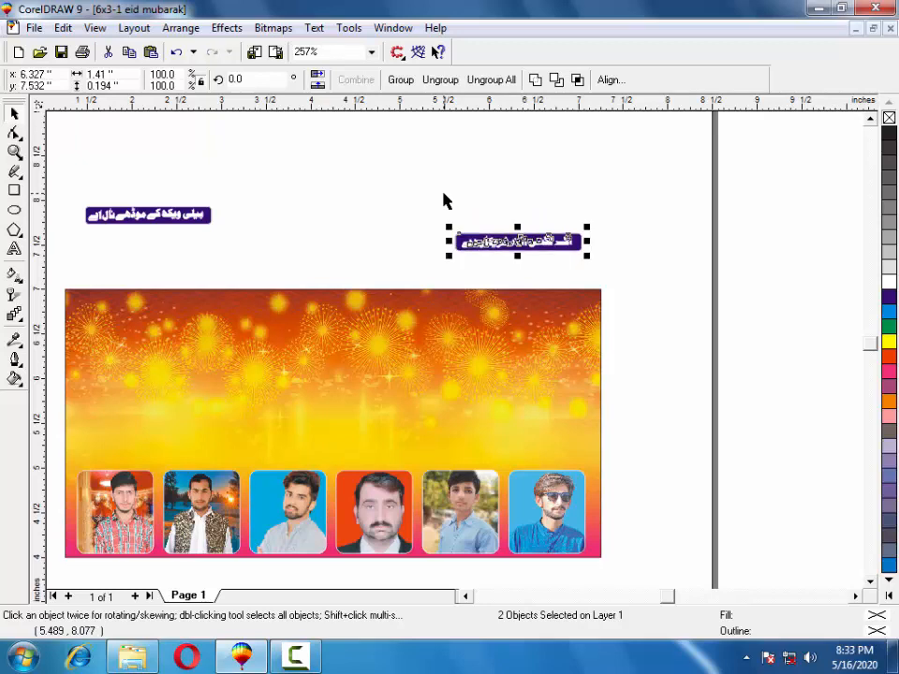
key(Left)
key(Left)
key(Down)
key(Down)
key(Down)
key(Down)
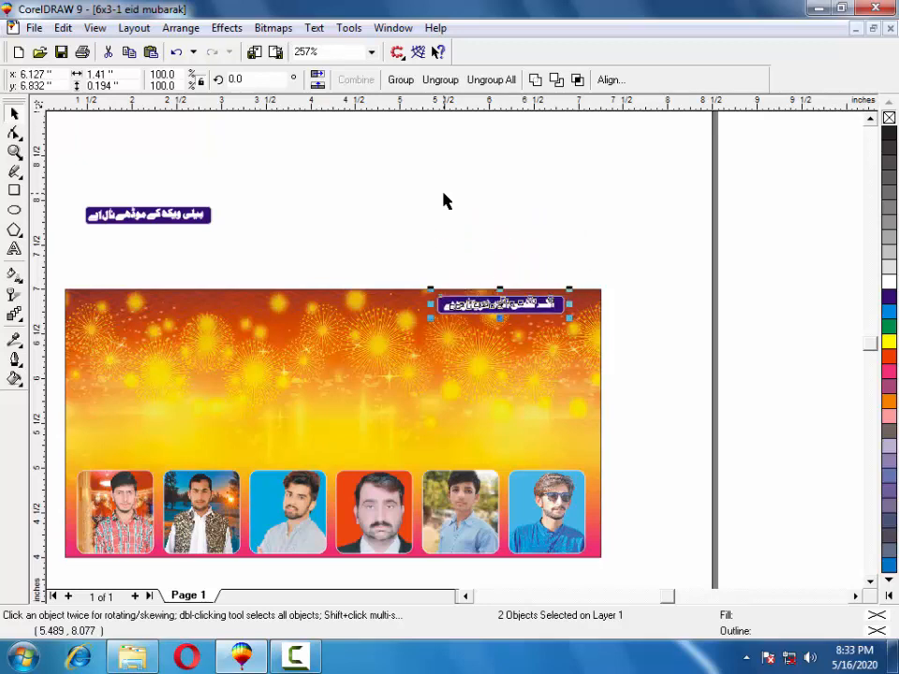
Nudge the left Urdu label into the banner's top-left corner, then zoom out and select the Eid Mubarak artwork.
drag(263, 199, 69, 250)
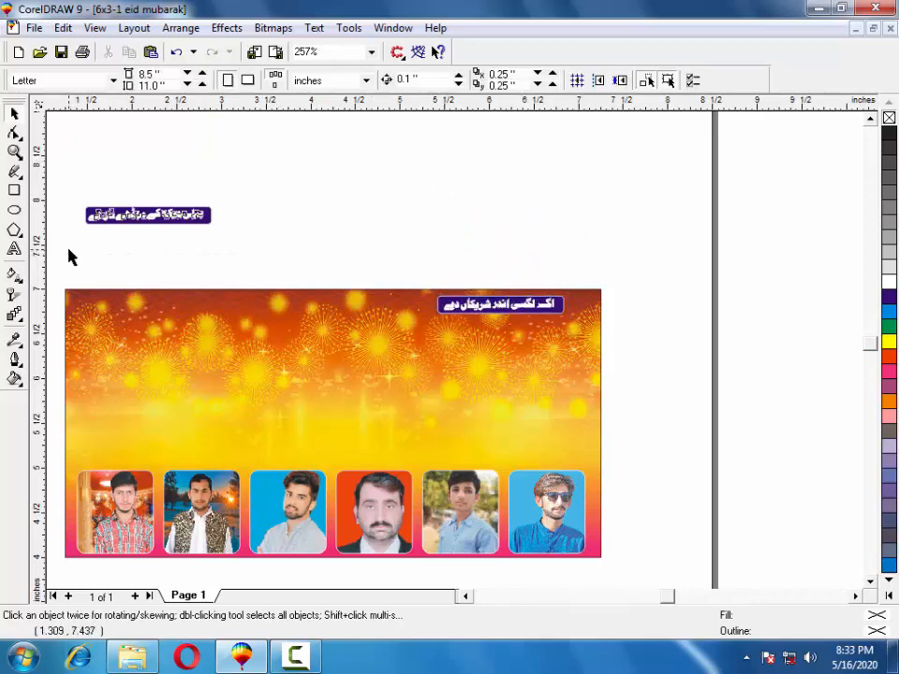
key(Down)
key(Down)
key(Down)
key(Down)
key(Down)
key(Down)
key(Down)
key(Down)
key(Down)
key(Down)
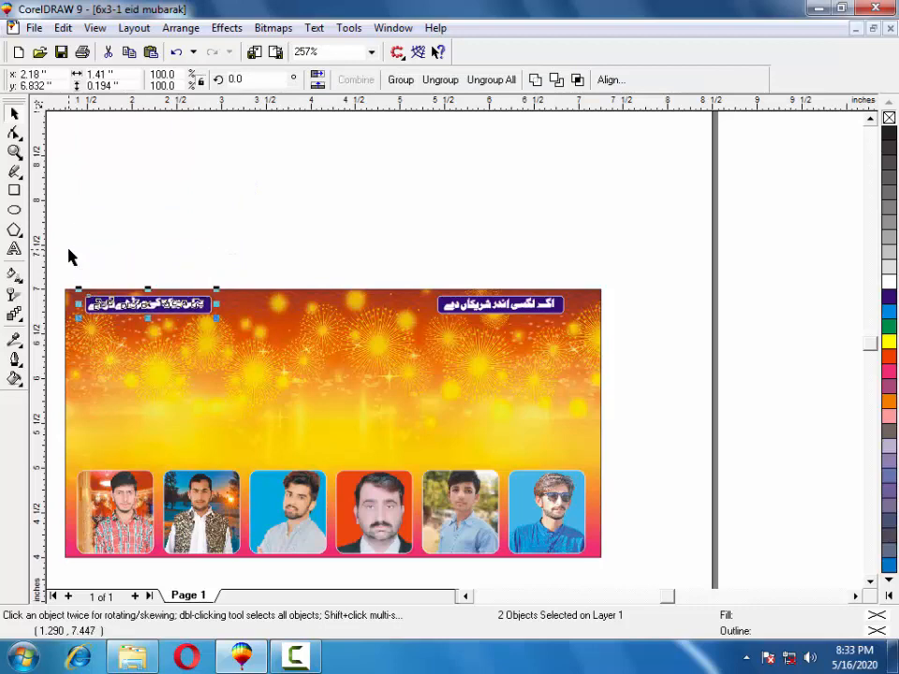
key(Right)
key(Right)
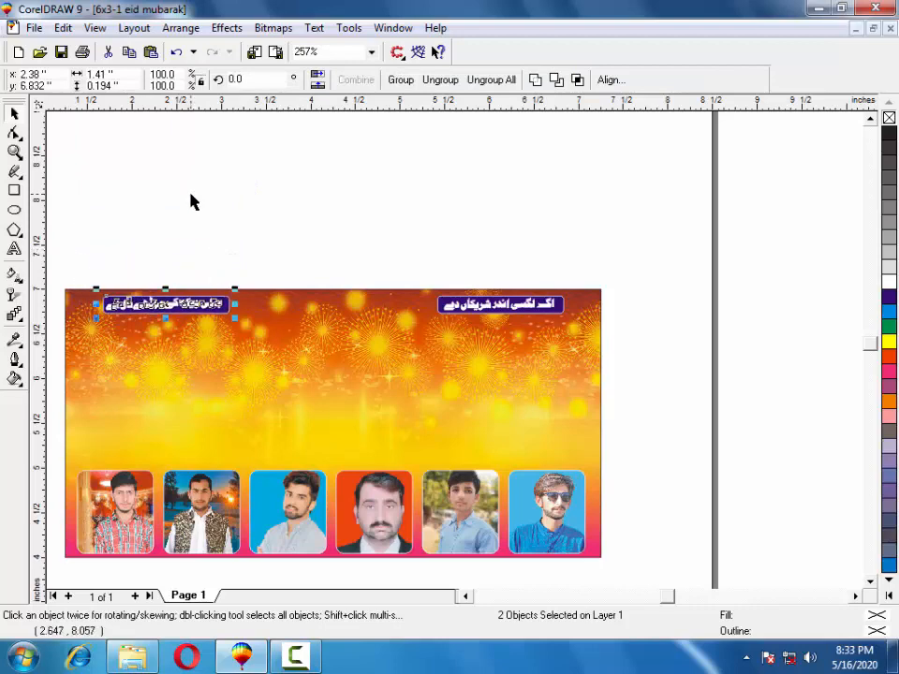
click(327, 237)
scroll(333, 240, down, 2)
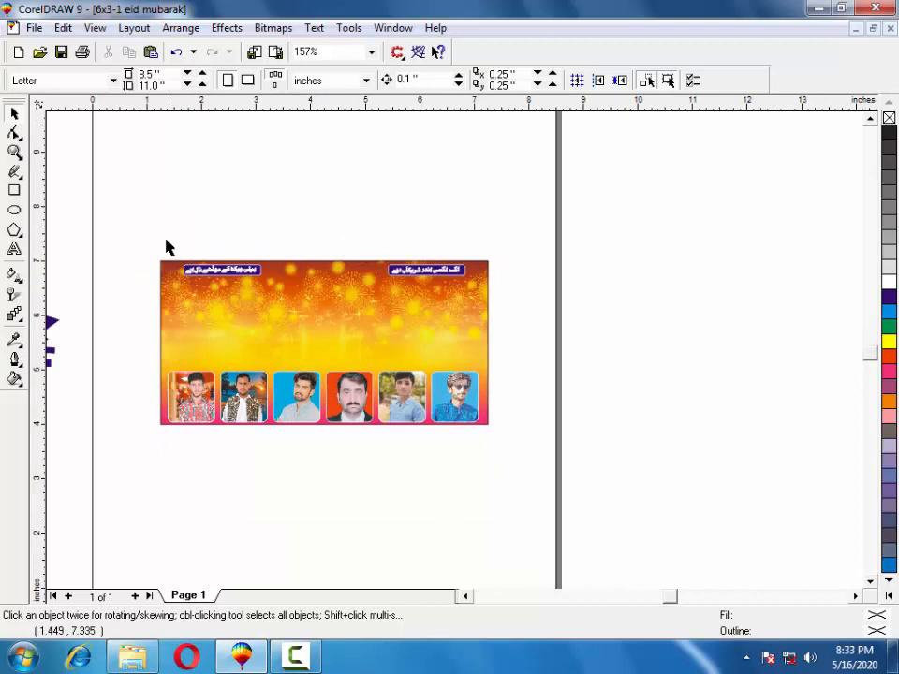
scroll(111, 305, down, 2)
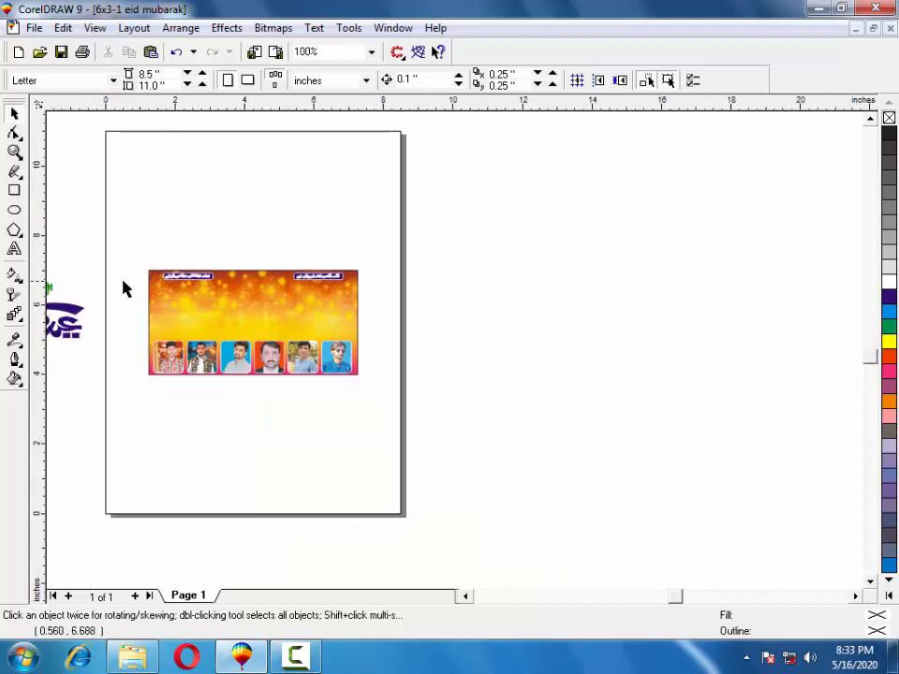
scroll(80, 286, down, 1)
drag(67, 301, 162, 338)
Arrow-key the Eid Mubarak artwork onto the banner, check it with zoom to selected, then minimise CorelDRAW.
key(Right)
key(Right)
key(Right)
key(Right)
key(Right)
key(Right)
key(Right)
key(Right)
key(Right)
key(Right)
key(Right)
key(Right)
key(Right)
key(Right)
key(Right)
key(Right)
key(Right)
key(Right)
key(Right)
key(Right)
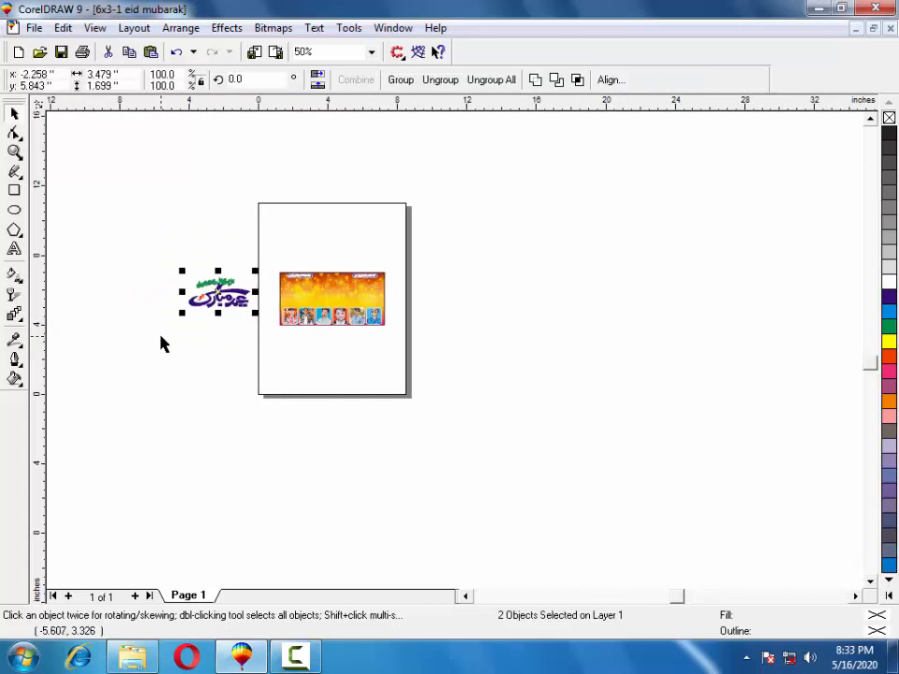
key(Right)
key(Right)
key(Right)
key(Right)
key(Right)
key(Right)
key(Right)
key(Right)
key(Right)
key(Right)
key(Right)
key(Right)
key(Right)
key(Right)
key(Right)
key(Right)
key(Right)
key(Right)
key(Right)
key(Right)
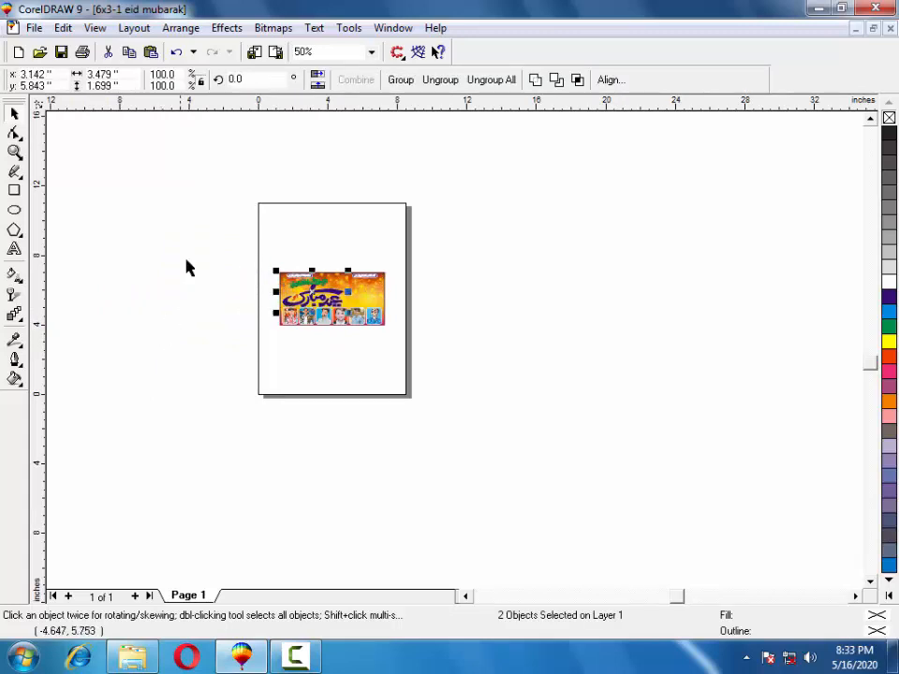
click(15, 152)
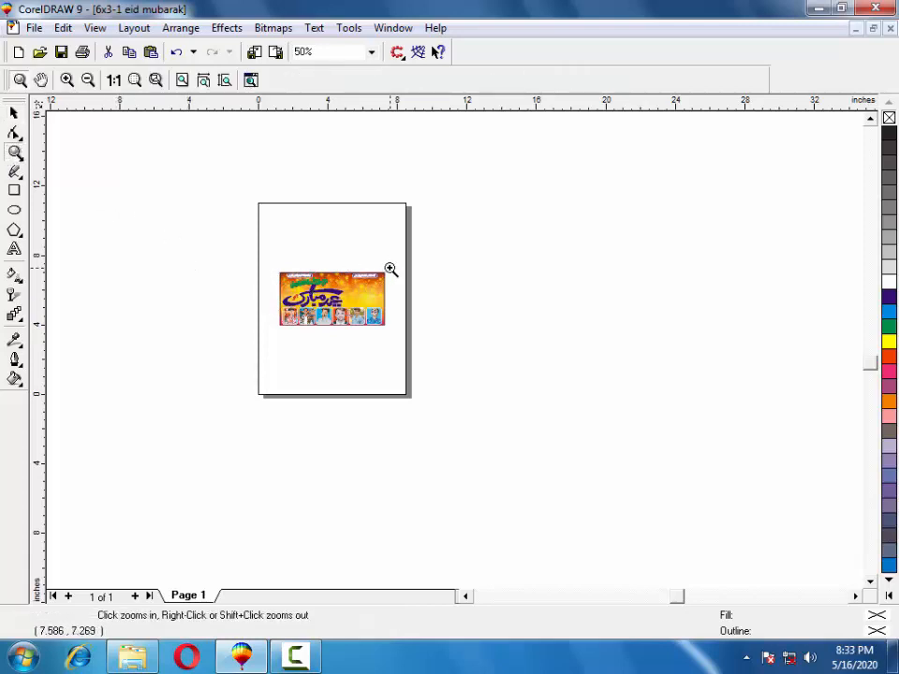
key(shift+F2)
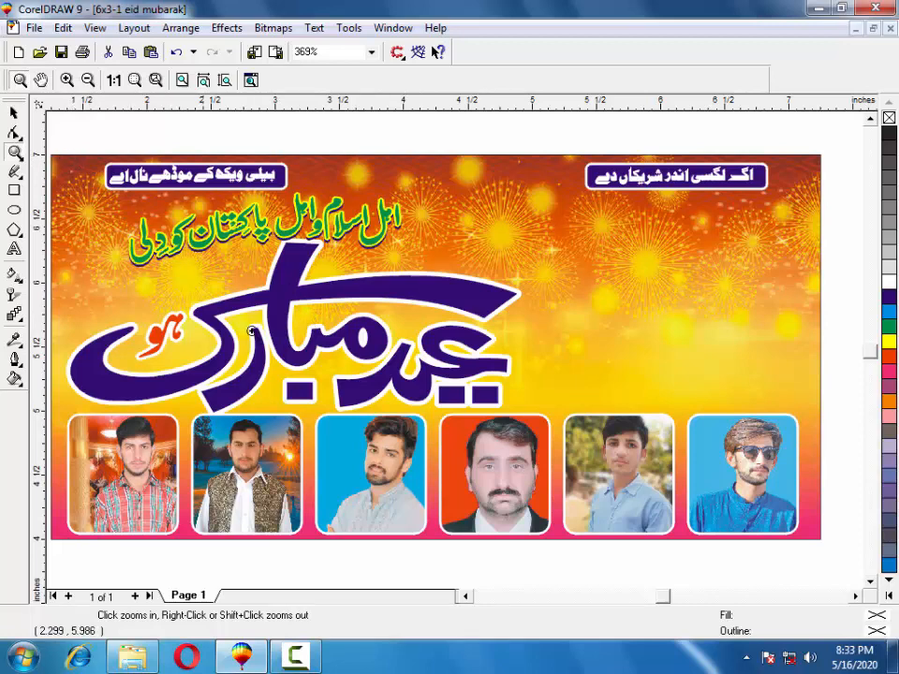
click(14, 112)
key(F4)
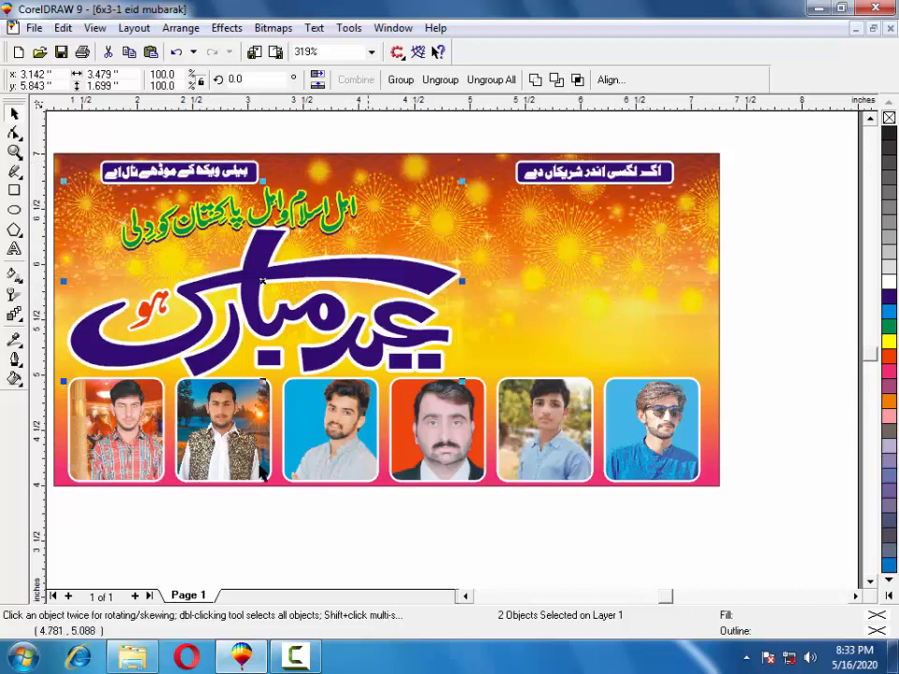
click(249, 664)
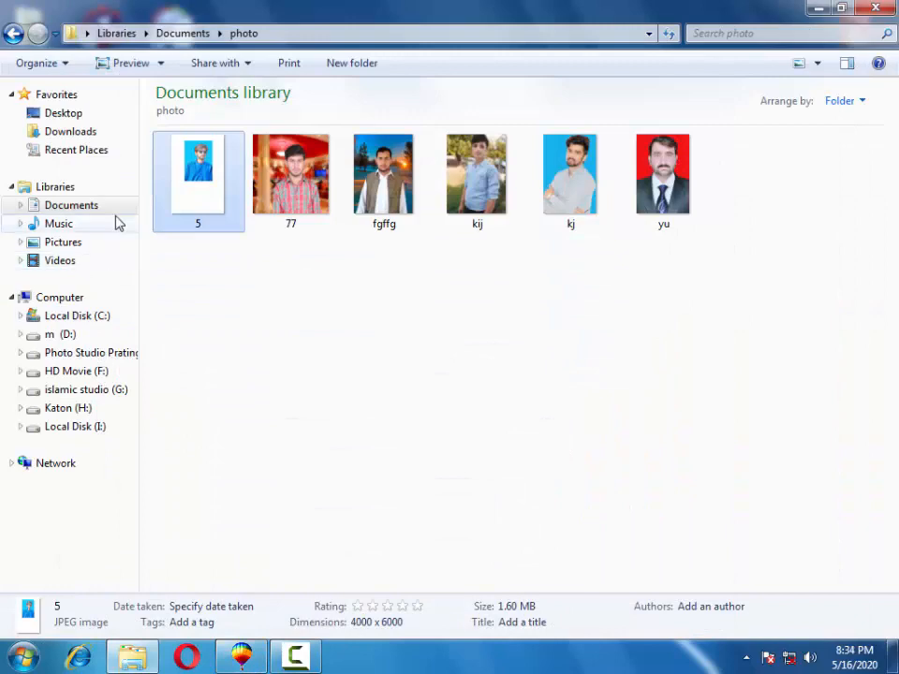
Browse the Pictures library and drives D:, H: and I:, showing files as large icons.
click(250, 661)
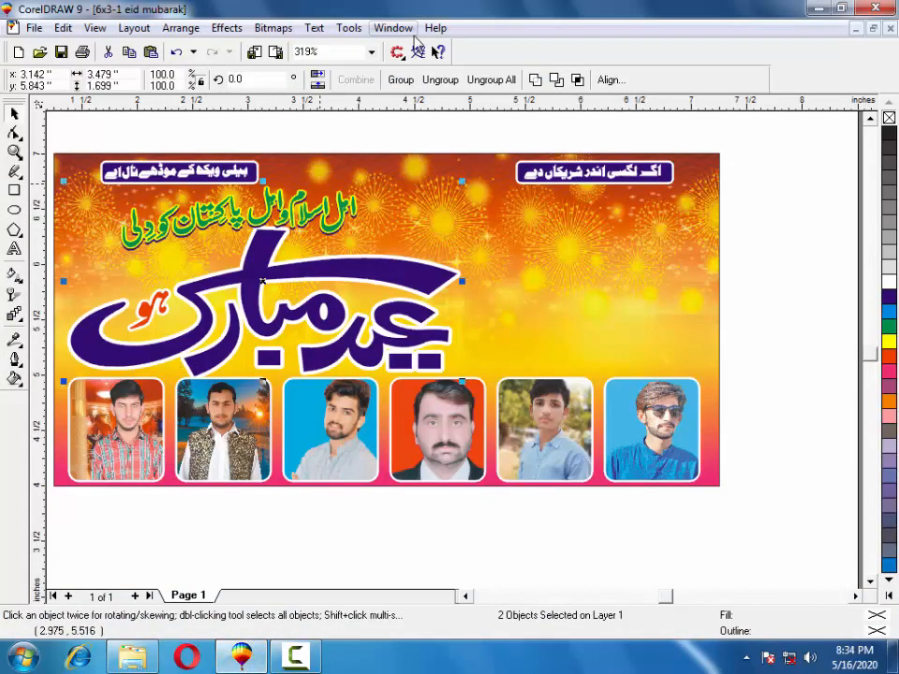
click(234, 660)
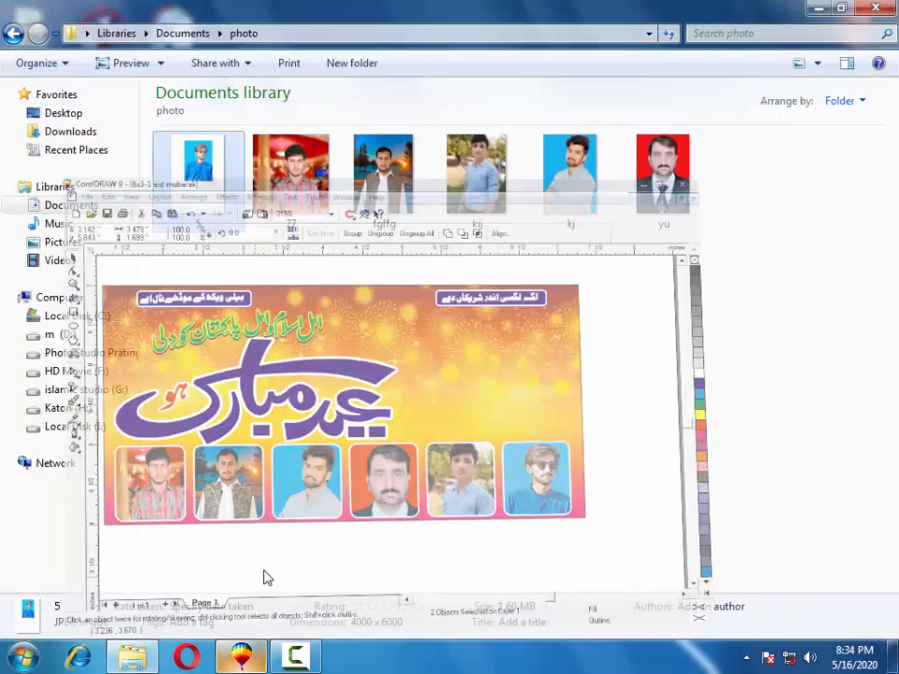
click(72, 246)
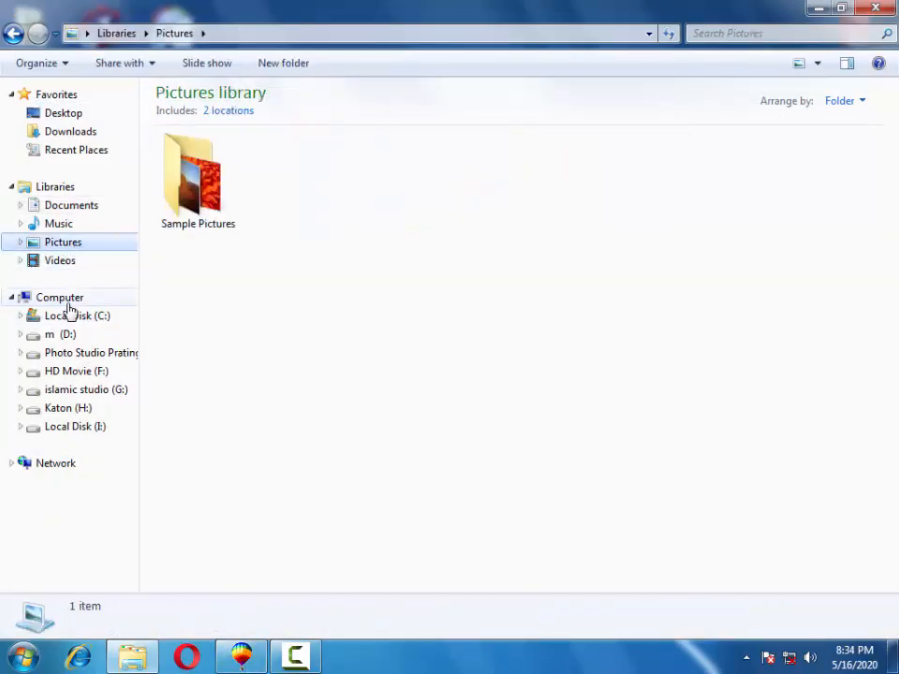
click(70, 337)
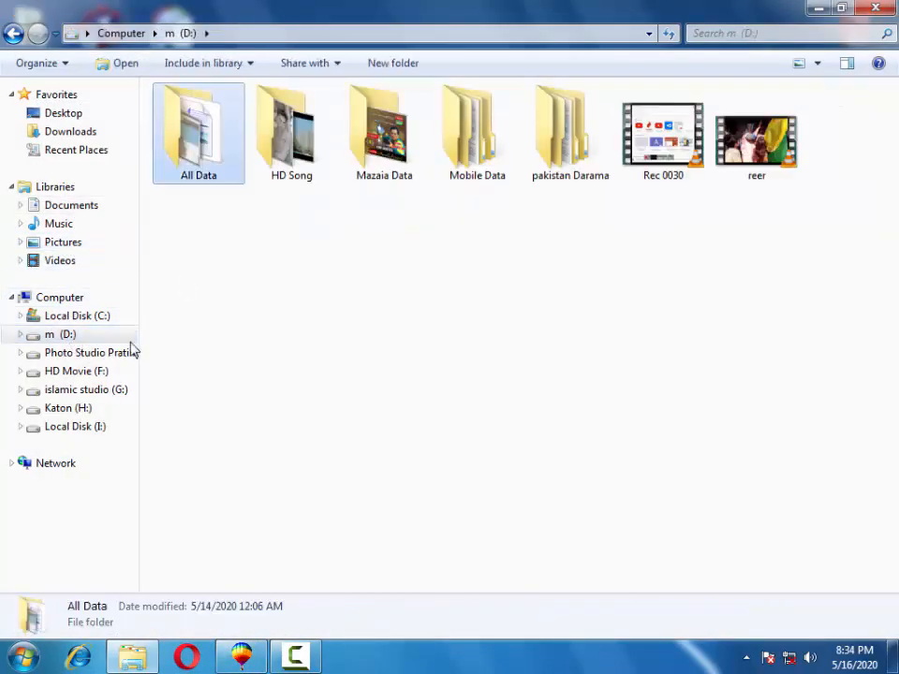
click(64, 409)
click(71, 428)
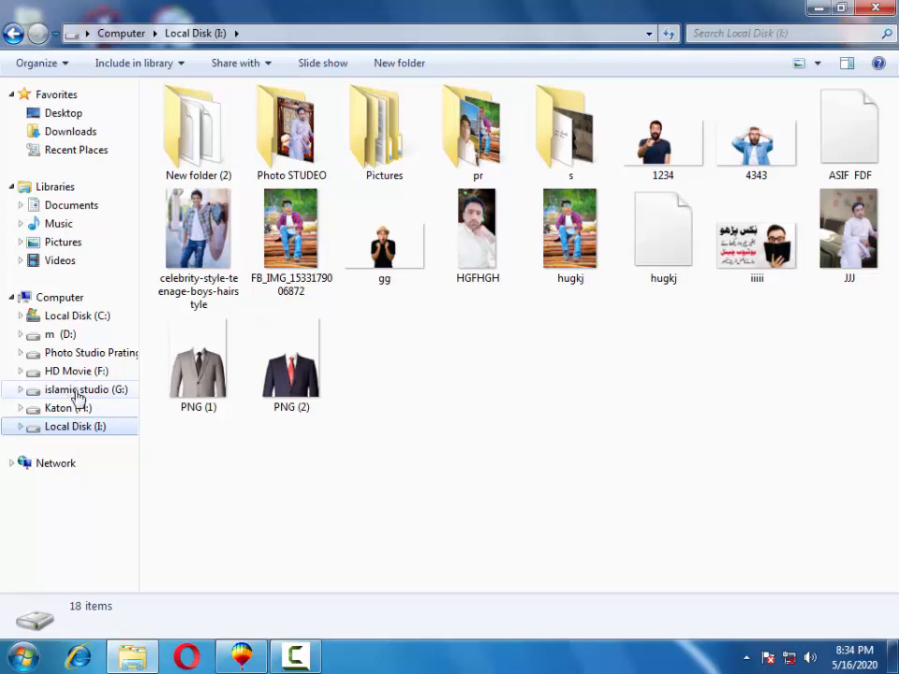
click(70, 408)
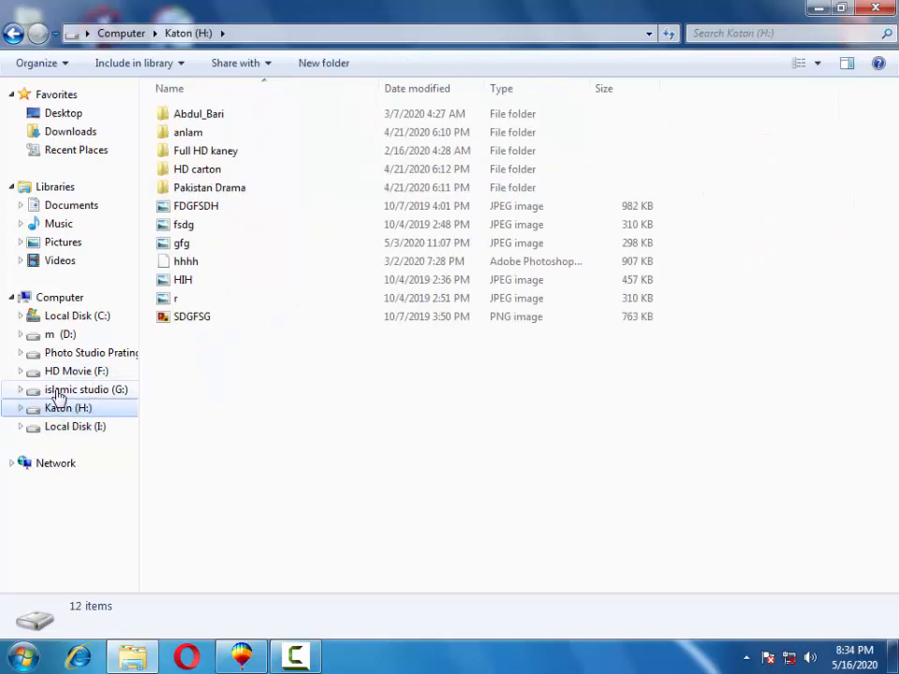
click(798, 65)
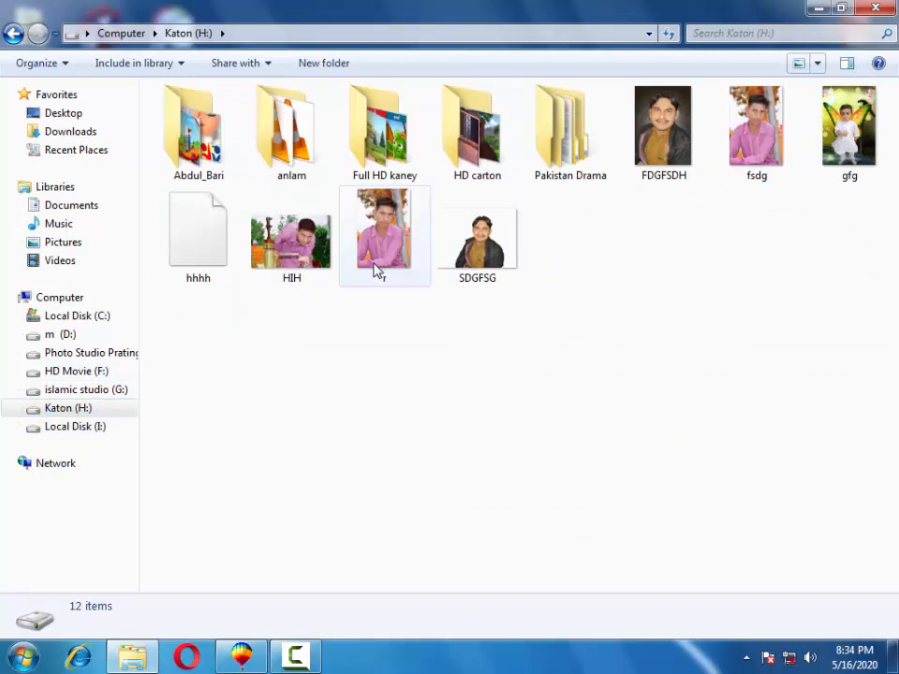
Open the h folder on islamic studio (G:) and select portrait photo 9.
click(58, 389)
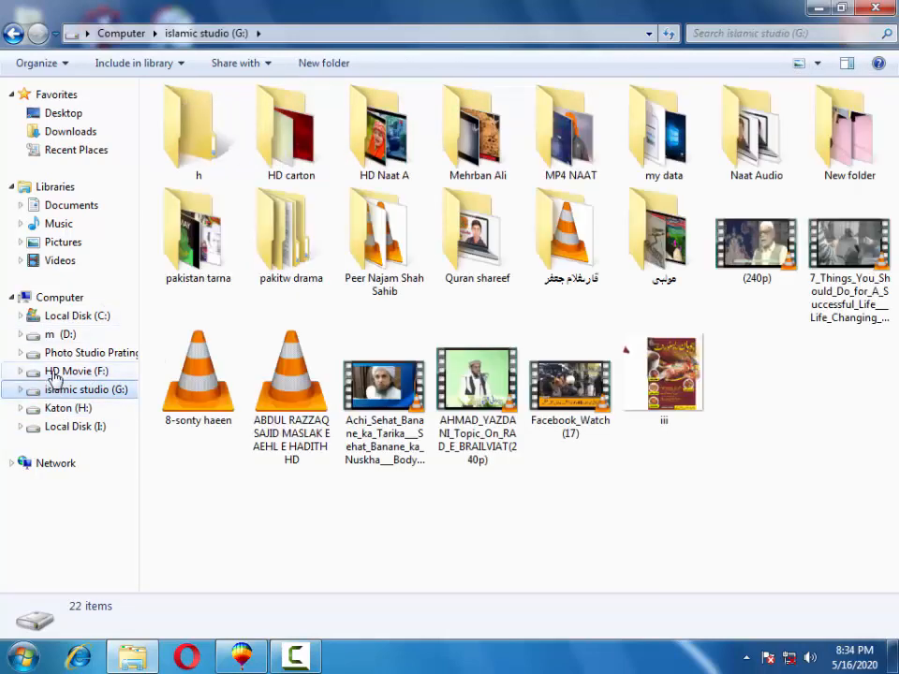
click(57, 372)
click(58, 334)
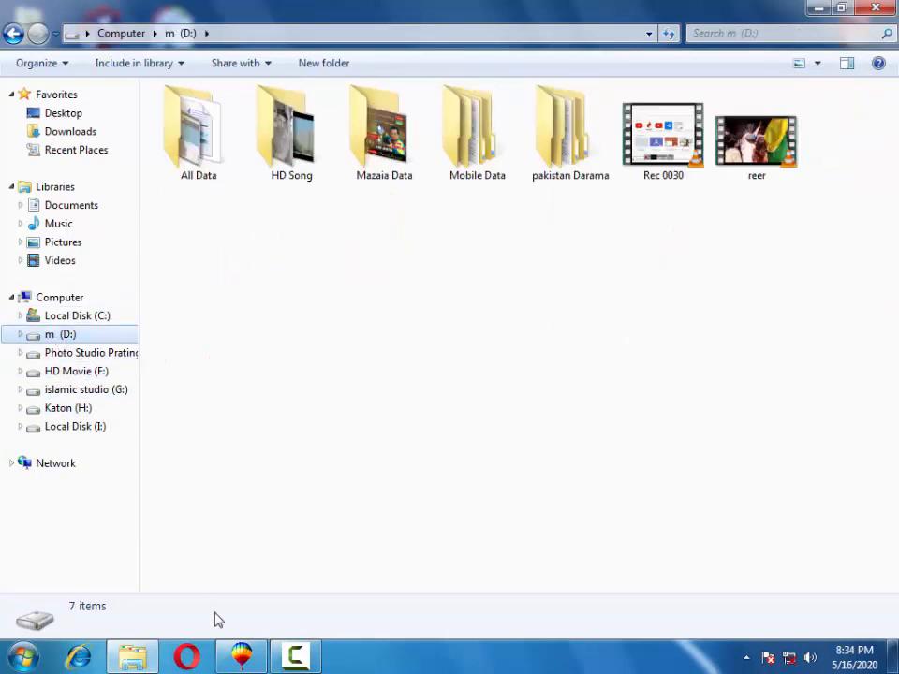
click(53, 390)
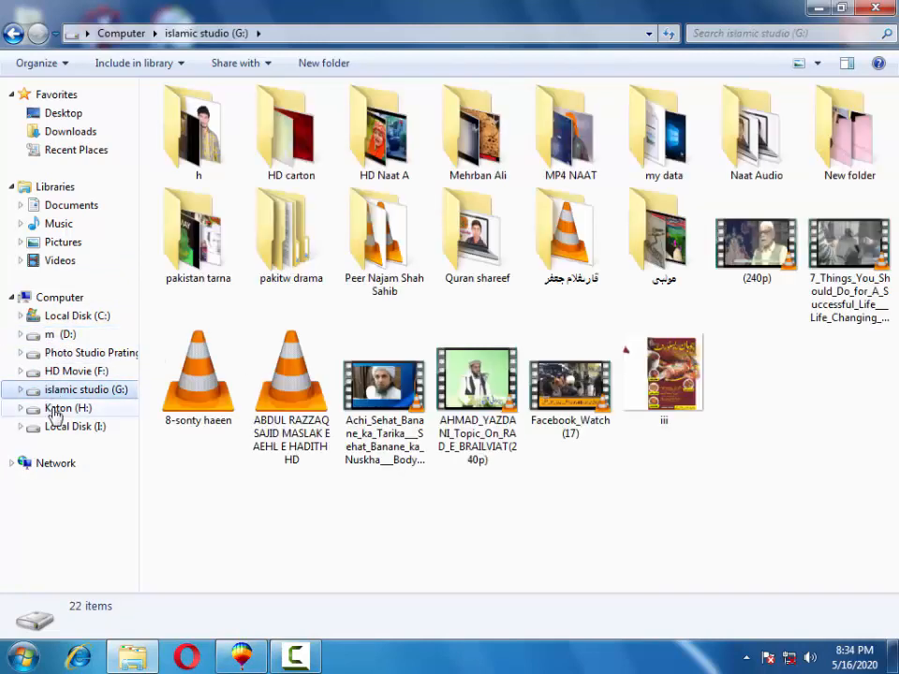
double_click(234, 154)
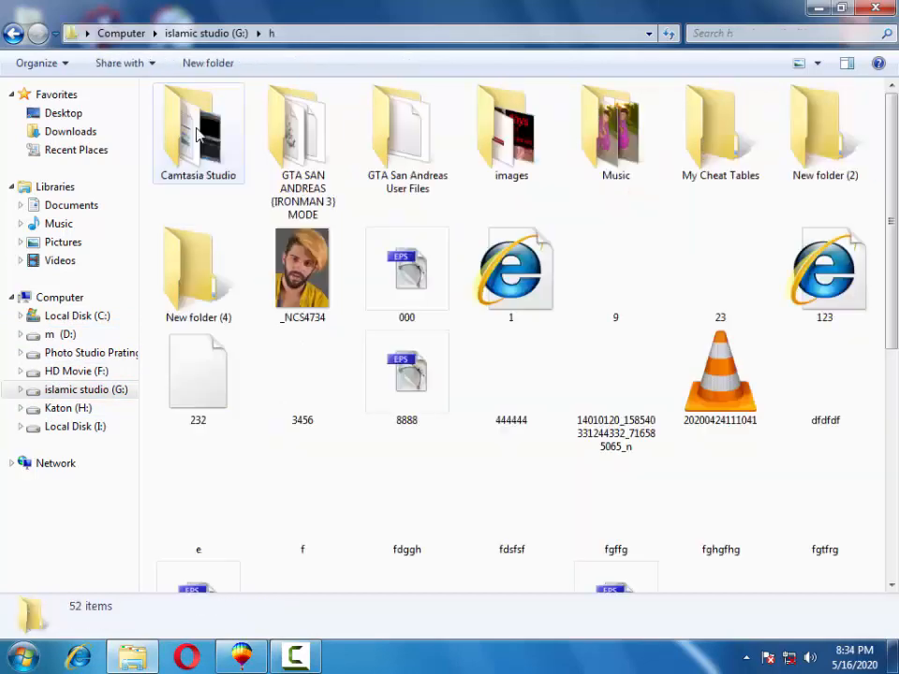
click(529, 405)
drag(590, 286, 632, 290)
click(24, 656)
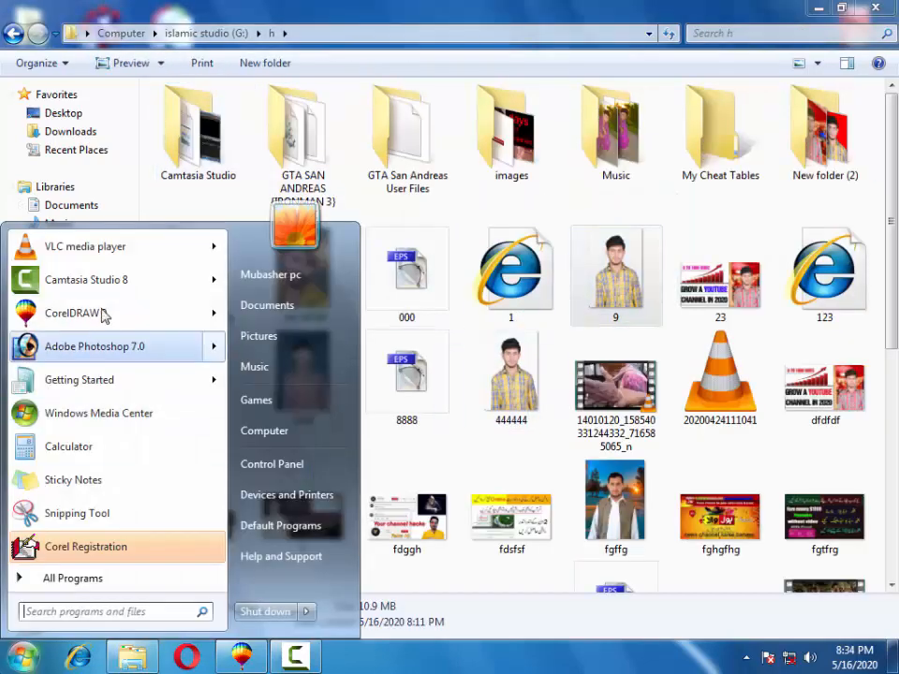
Launch Photoshop 7.0 and open 9.png in it, then drag photo 9 into the CorelDRAW banner.
click(73, 349)
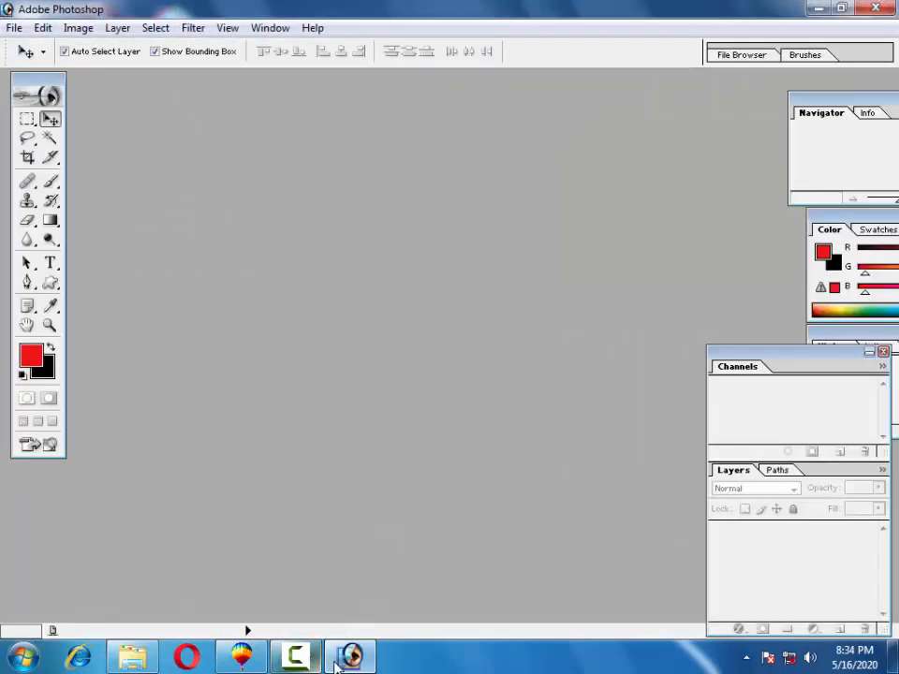
click(350, 656)
drag(613, 289, 387, 445)
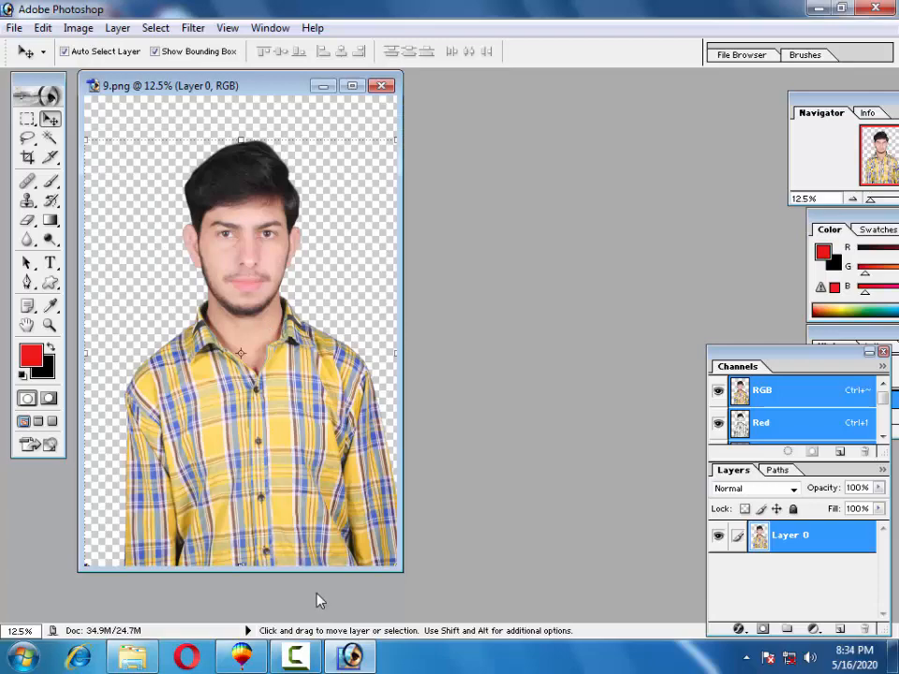
click(349, 655)
drag(615, 227, 473, 352)
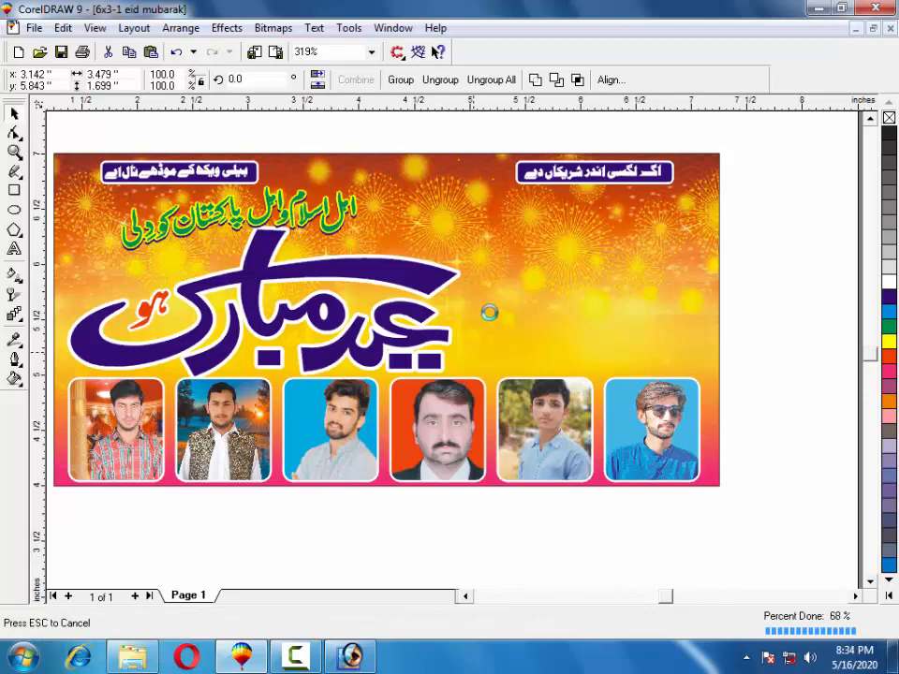
Drag the oversized imported photo 9 onto the page, shrinking it in stages.
scroll(515, 309, down, 2)
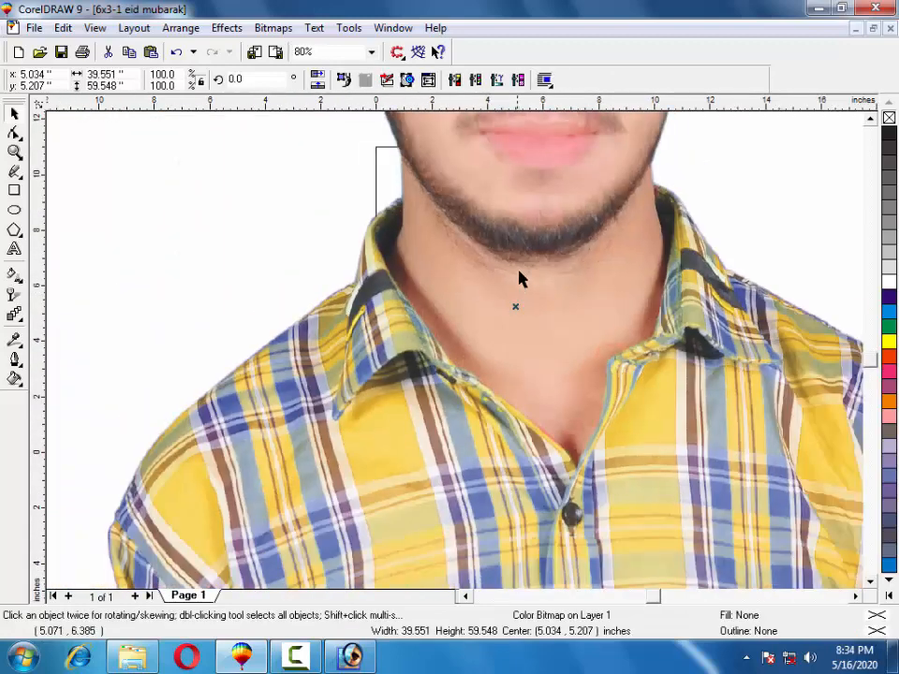
drag(515, 217, 530, 346)
drag(524, 167, 567, 393)
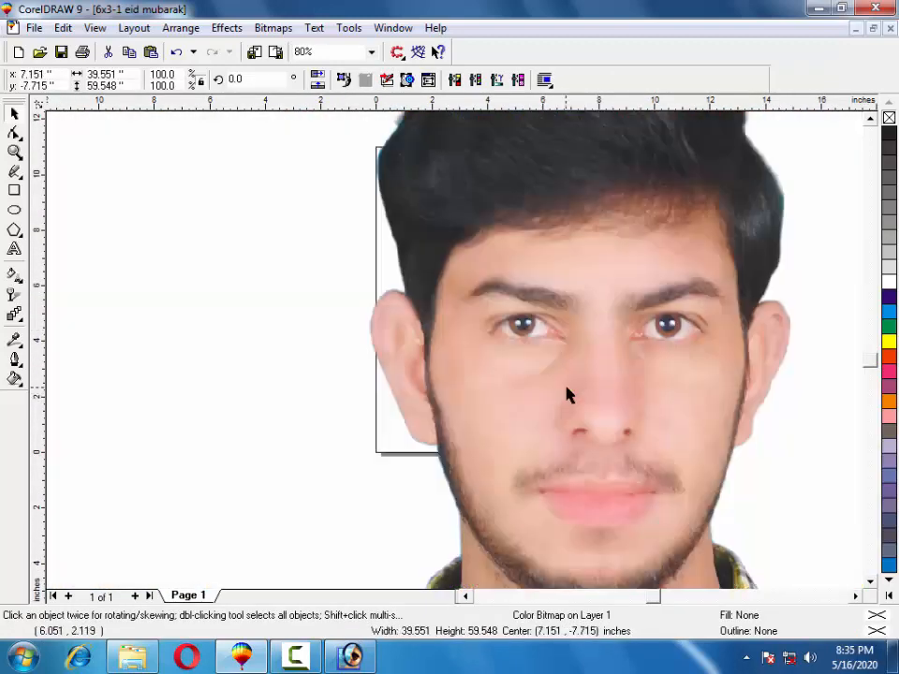
scroll(568, 393, down, 1)
scroll(548, 353, down, 1)
drag(542, 305, 545, 354)
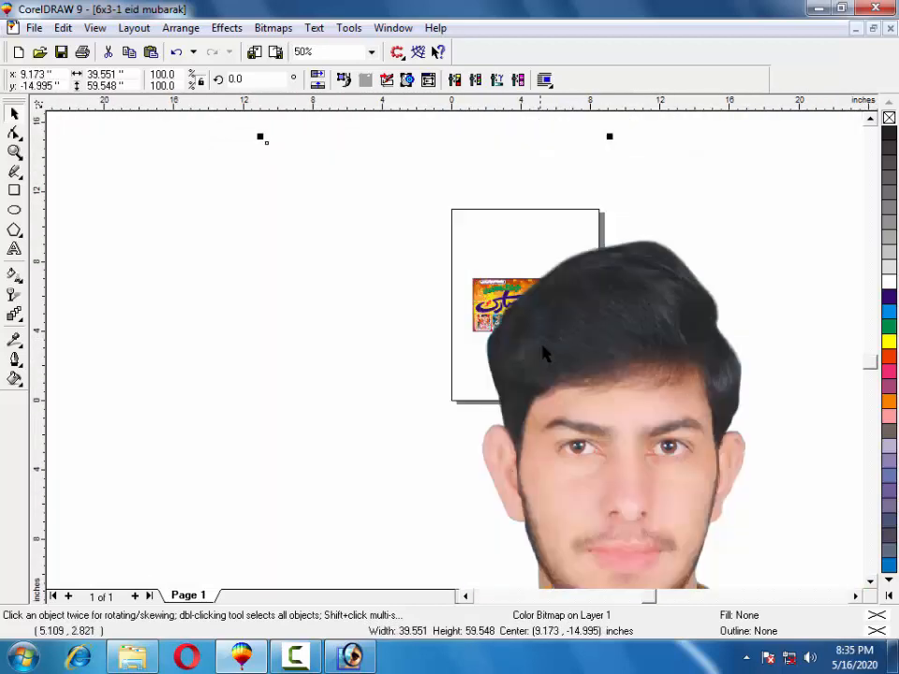
drag(262, 143, 402, 285)
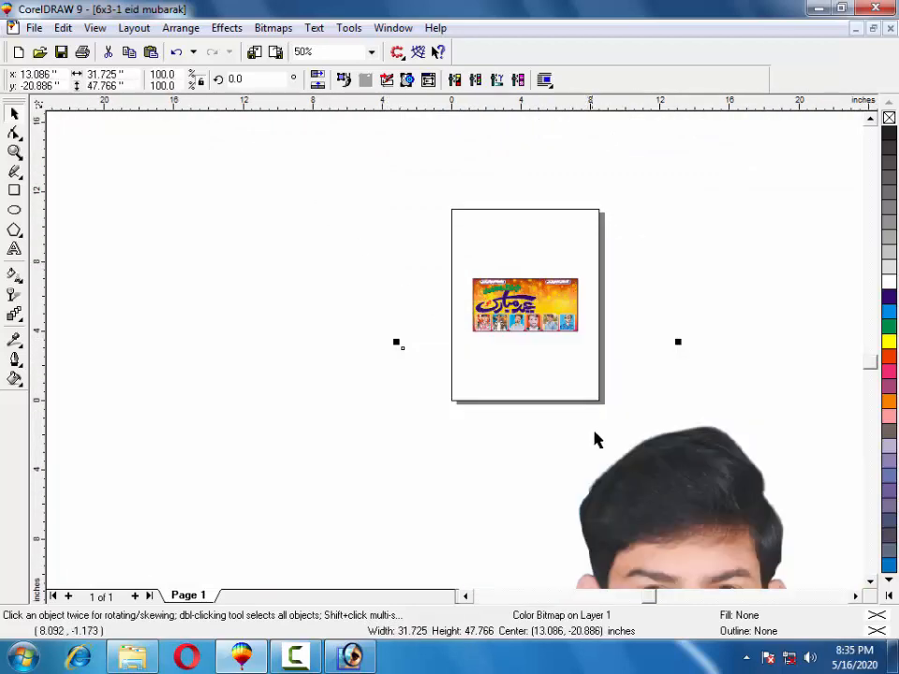
drag(640, 466, 481, 233)
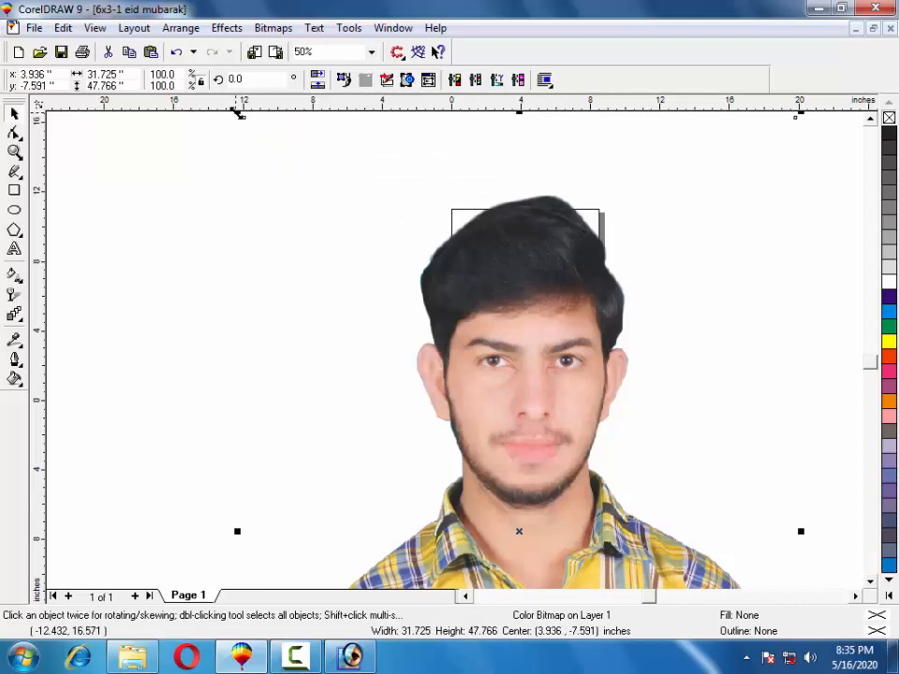
drag(237, 114, 477, 364)
drag(620, 562, 445, 413)
Scale the standing man's photo to about 2.4 × 3.6 inches over the banner's right side.
drag(698, 246, 529, 491)
drag(490, 536, 558, 265)
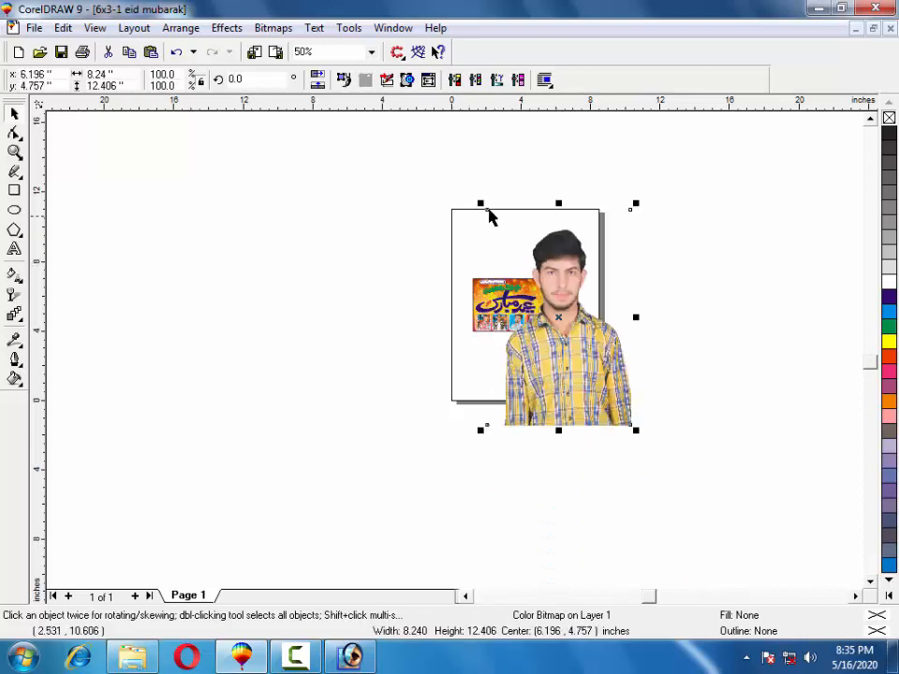
click(484, 222)
click(541, 268)
drag(480, 203, 549, 301)
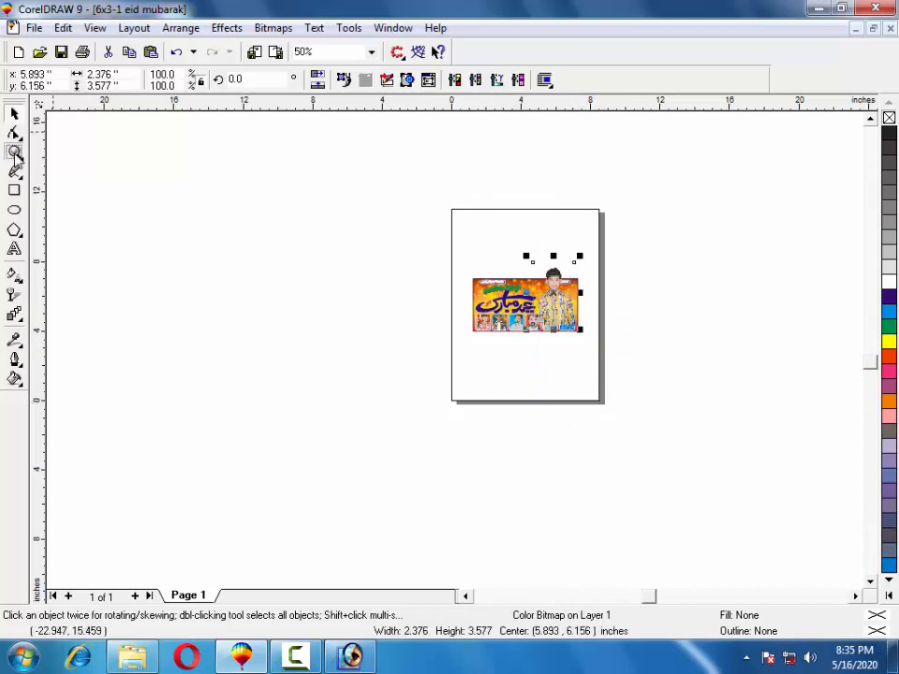
click(15, 152)
drag(602, 238, 481, 375)
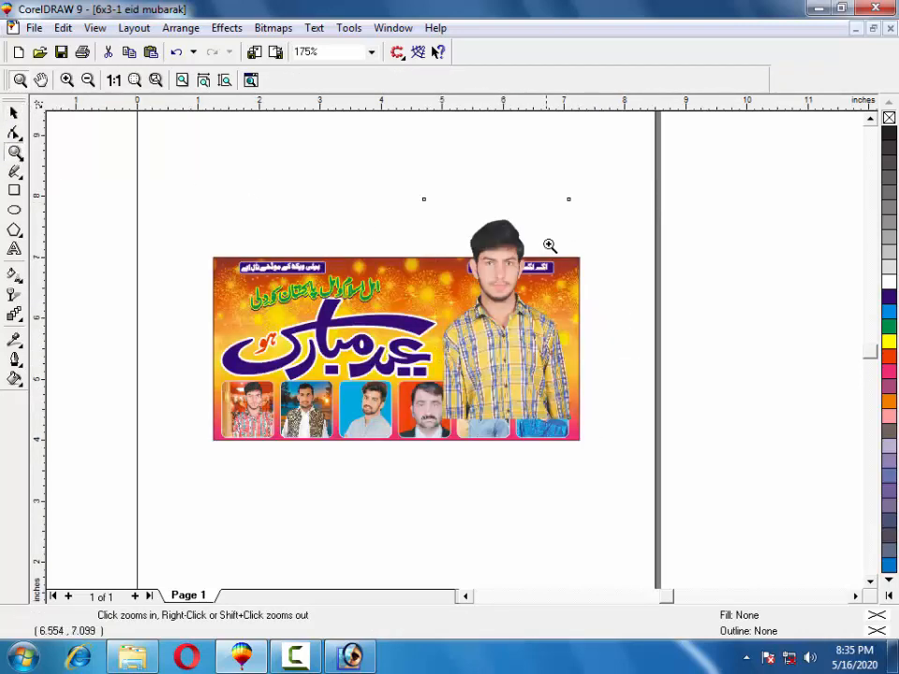
Shrink the photo and move it into the banner's upper right, zooming in closer.
click(14, 113)
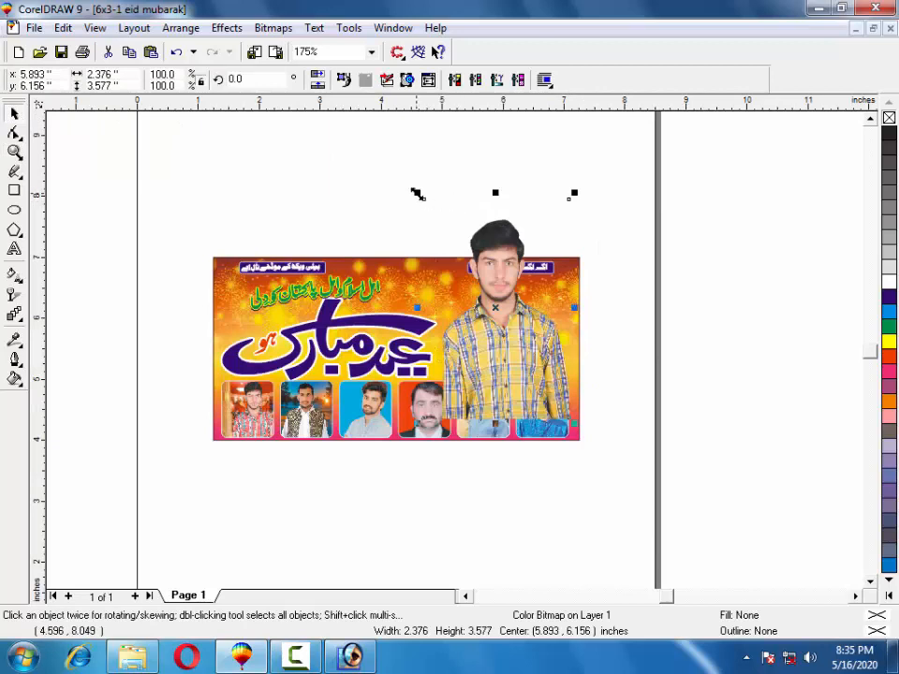
drag(418, 194, 499, 265)
drag(536, 351, 511, 318)
click(15, 152)
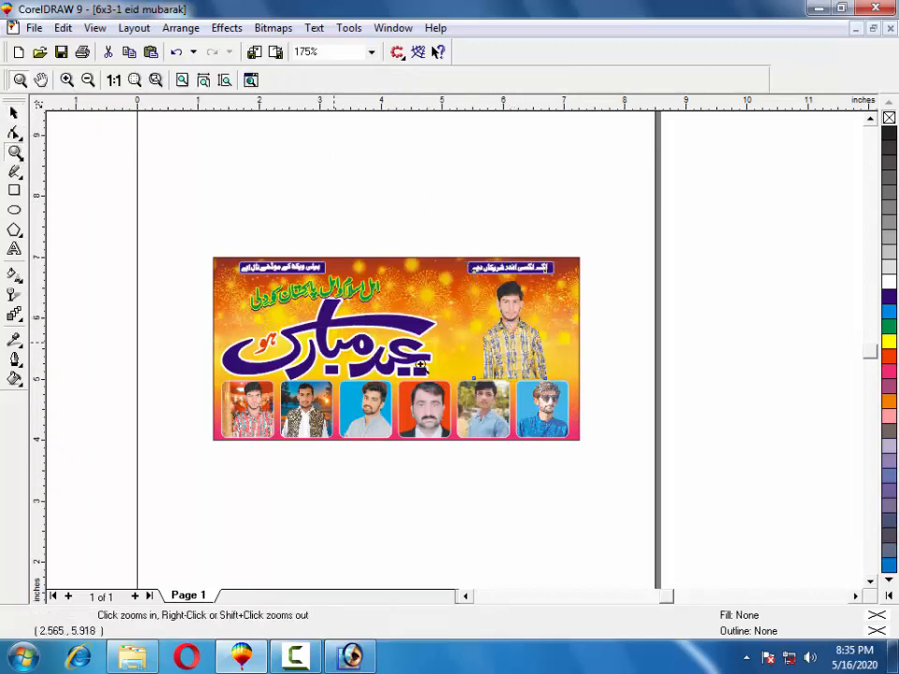
drag(376, 391, 221, 444)
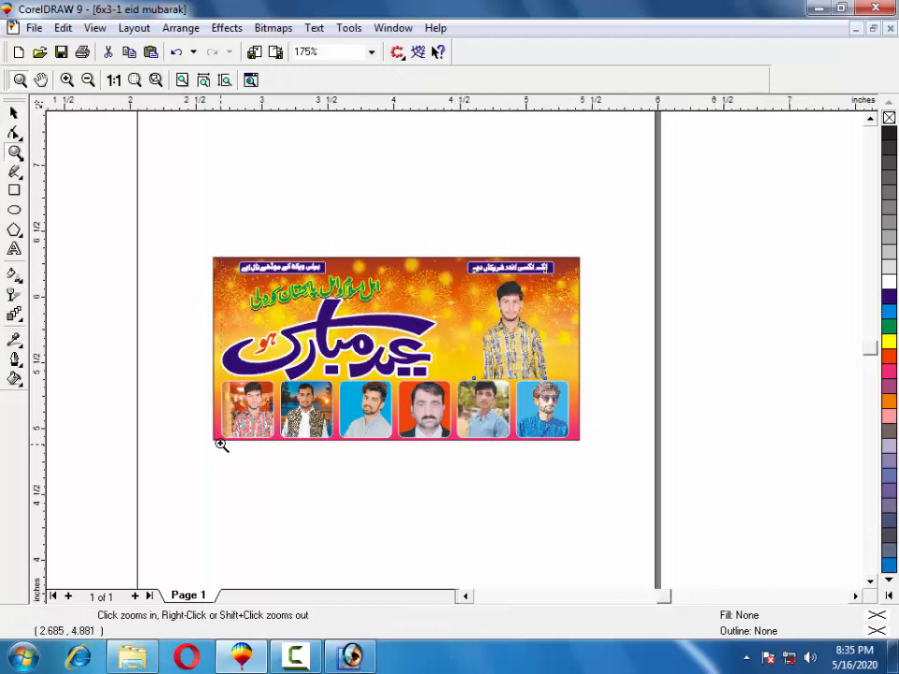
click(14, 113)
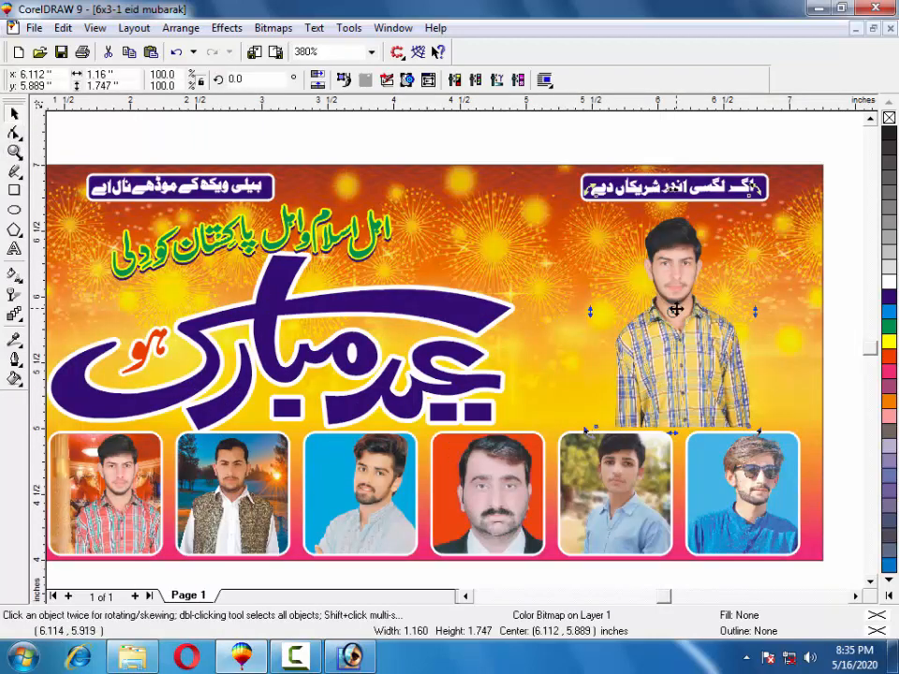
drag(676, 266, 620, 285)
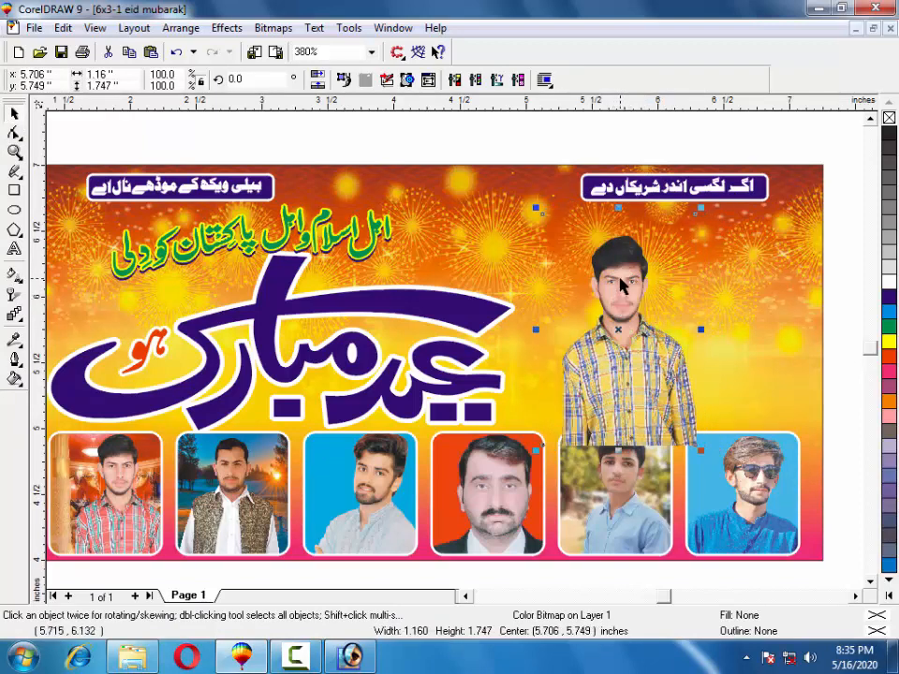
drag(700, 207, 708, 195)
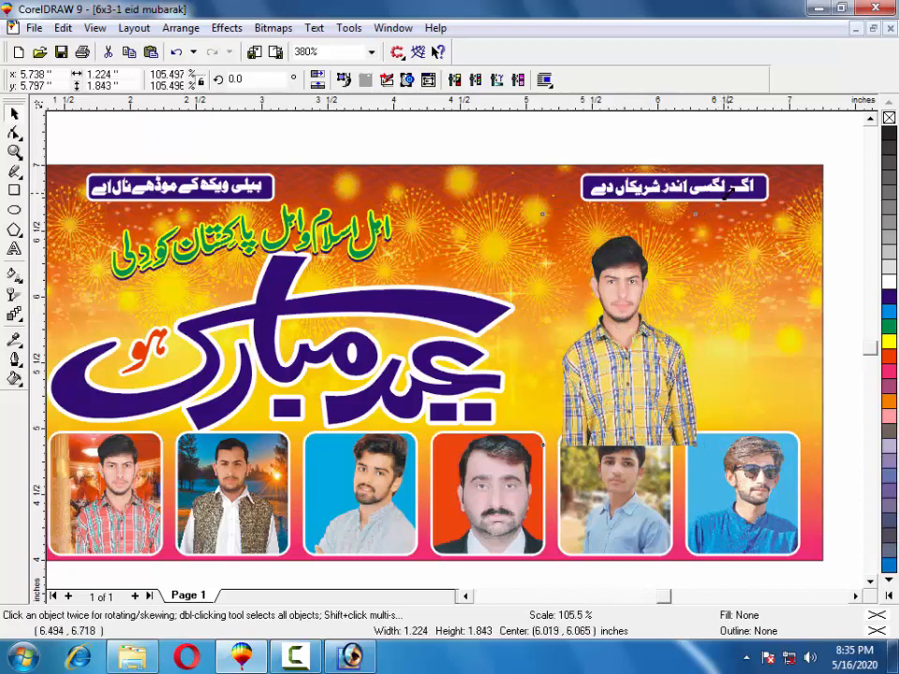
Tilt, straighten and fine-tune the photo to about 1.3 × 1.86 inches beneath the right caption.
click(615, 282)
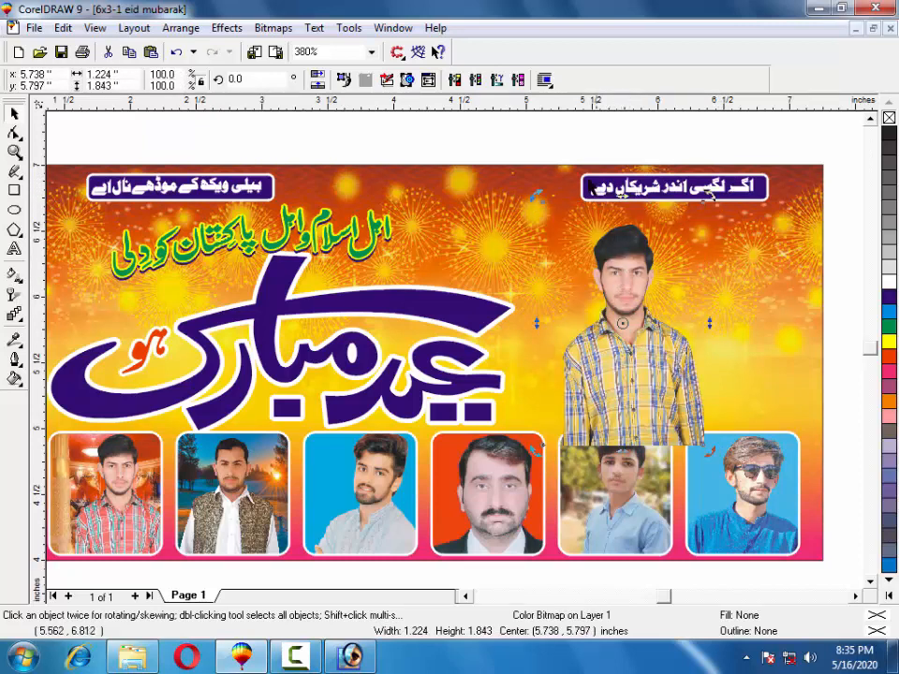
drag(536, 195, 557, 186)
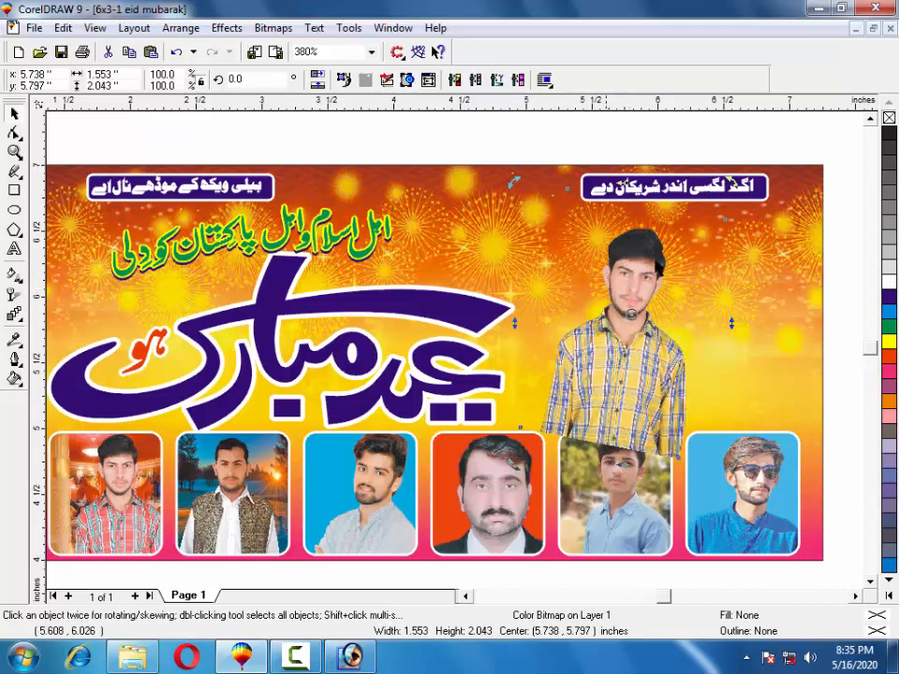
drag(640, 293, 601, 260)
click(606, 269)
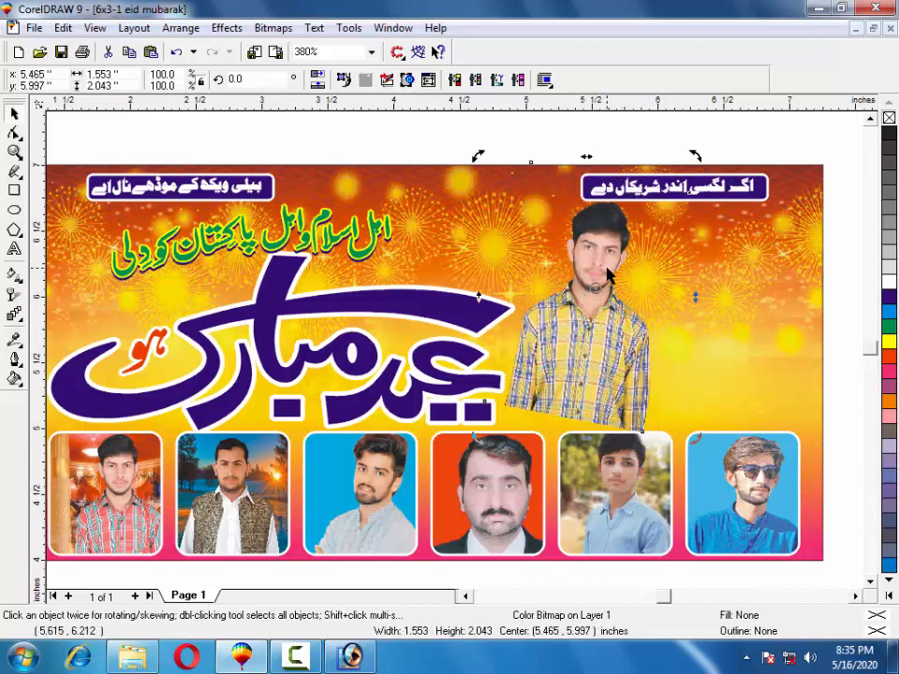
click(596, 273)
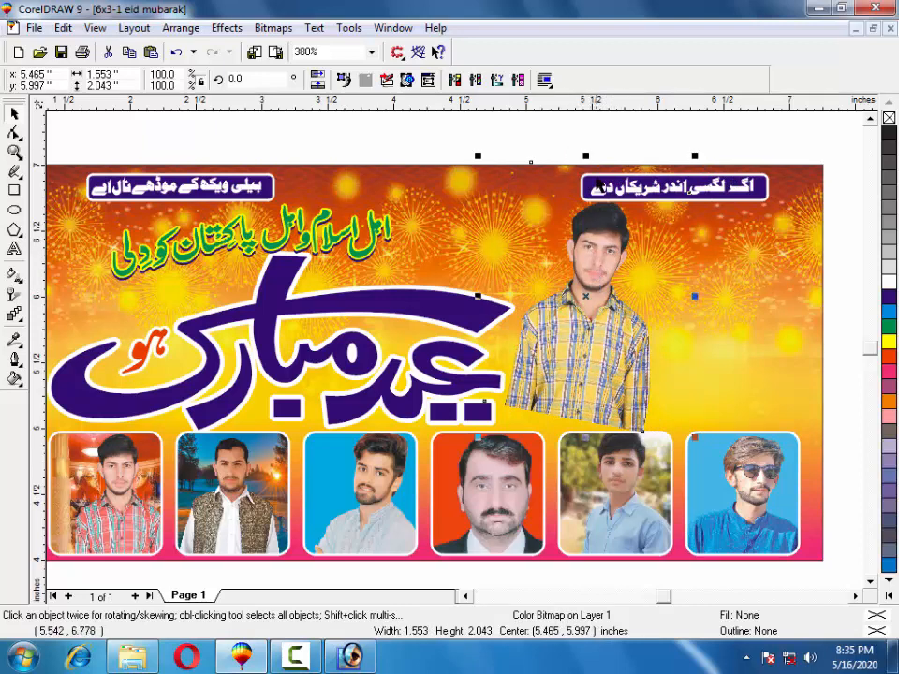
click(577, 309)
drag(479, 156, 473, 165)
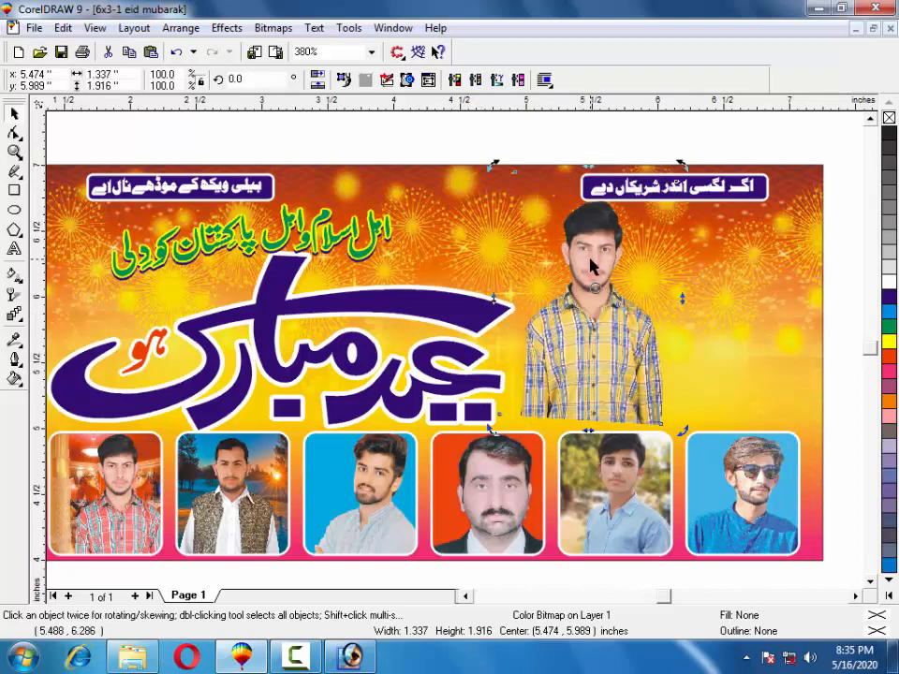
drag(593, 261, 671, 257)
drag(578, 171, 584, 177)
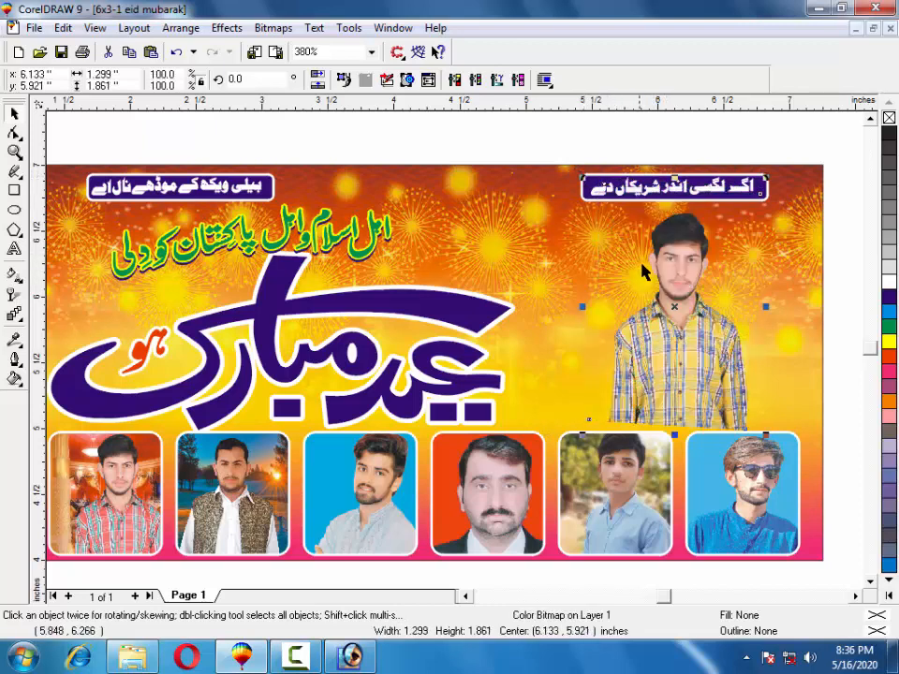
mouse_move(668, 260)
mouse_down()
mouse_move(647, 258)
mouse_move(653, 263)
mouse_up()
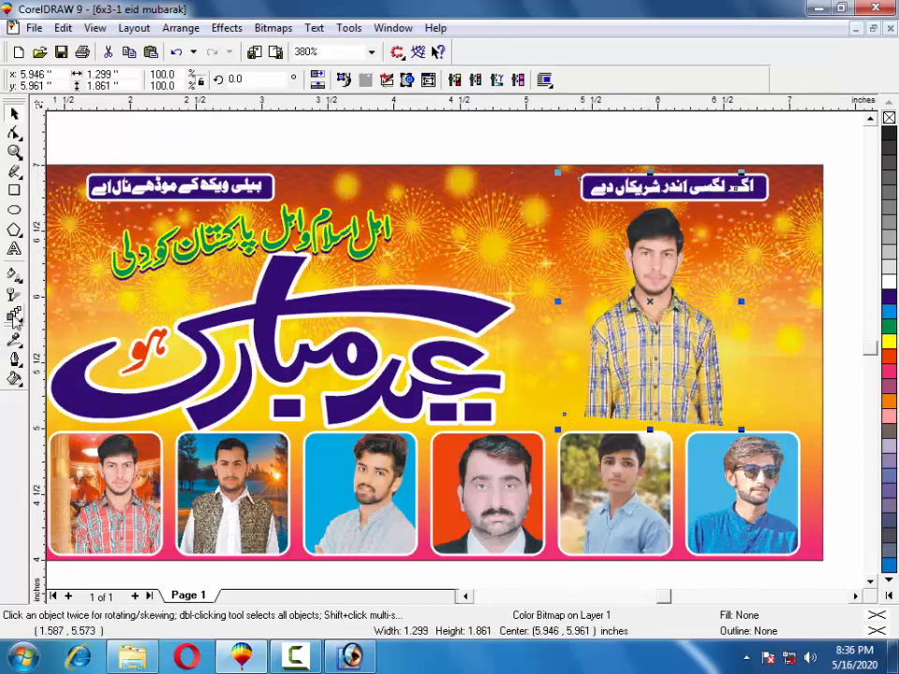
Apply a vertical fountain transparency fading the standing man's lower body, raising its solid end.
click(14, 296)
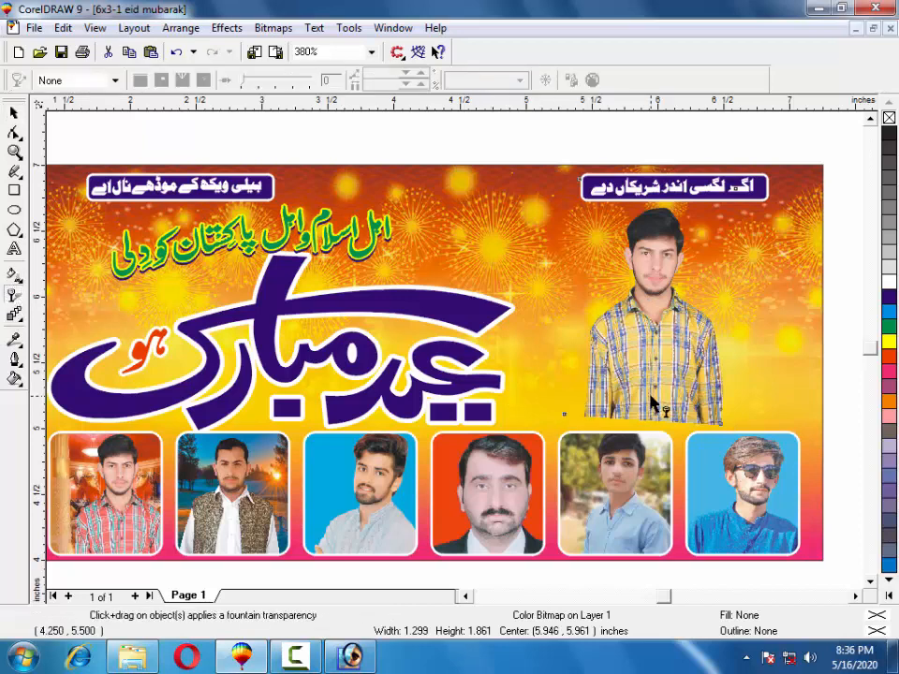
drag(652, 417, 654, 226)
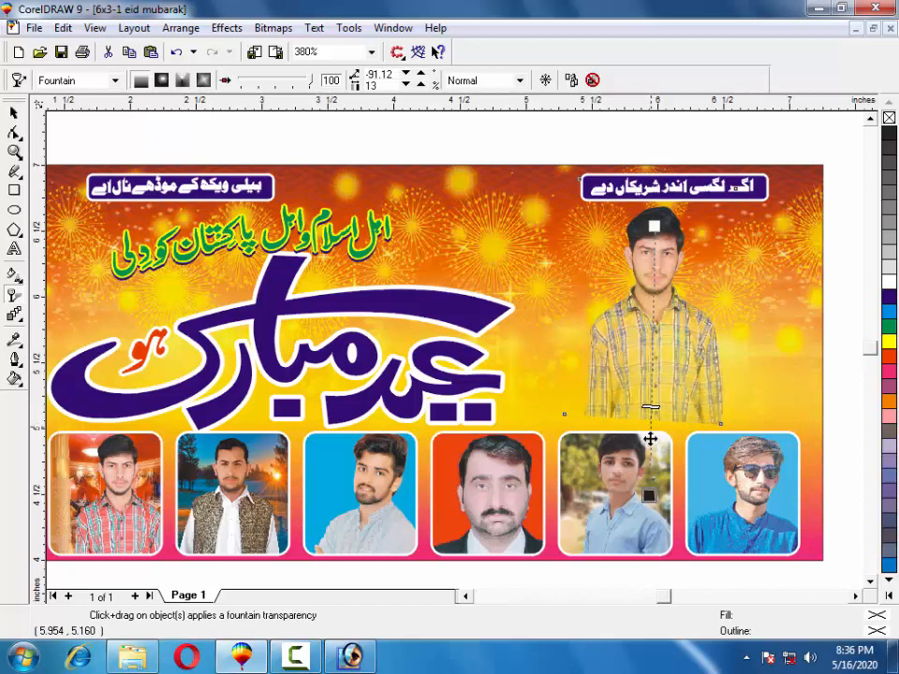
drag(649, 496, 655, 440)
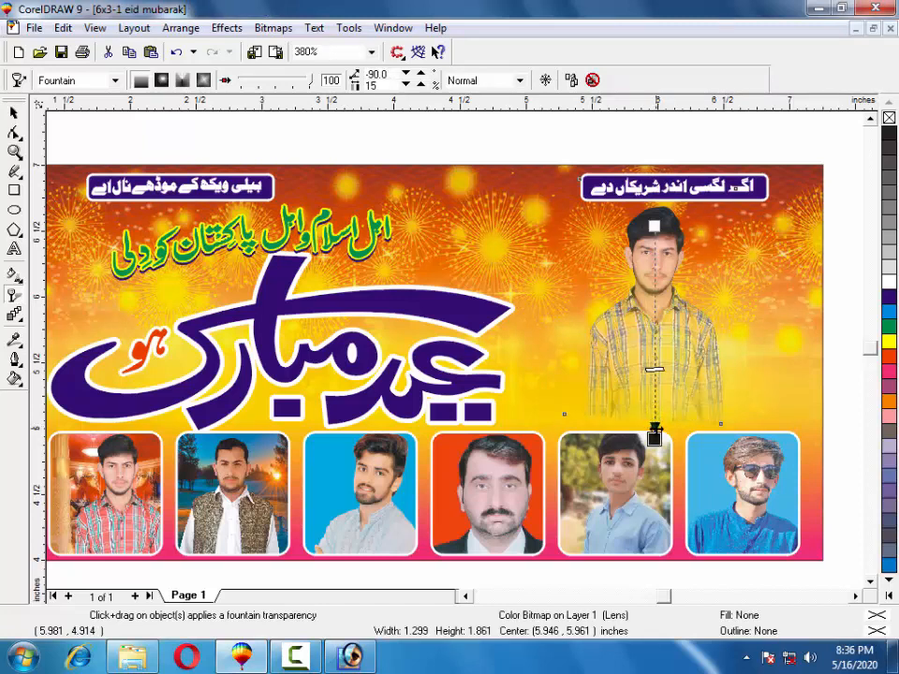
Save the banner as a new drawing named 6x3-1 eid mubarak.cdr y in the cdr file folder.
click(34, 28)
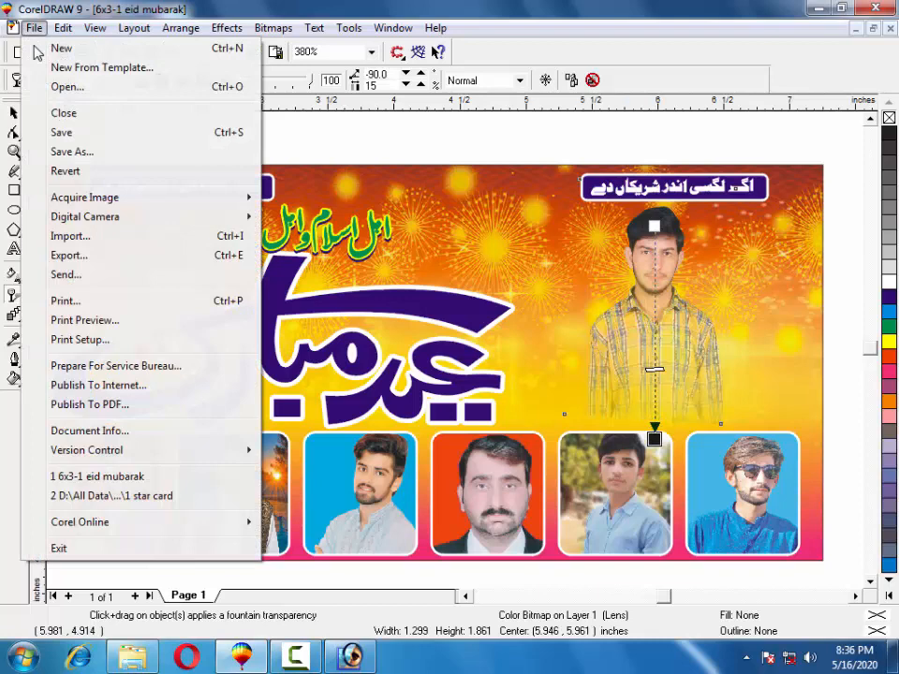
click(70, 154)
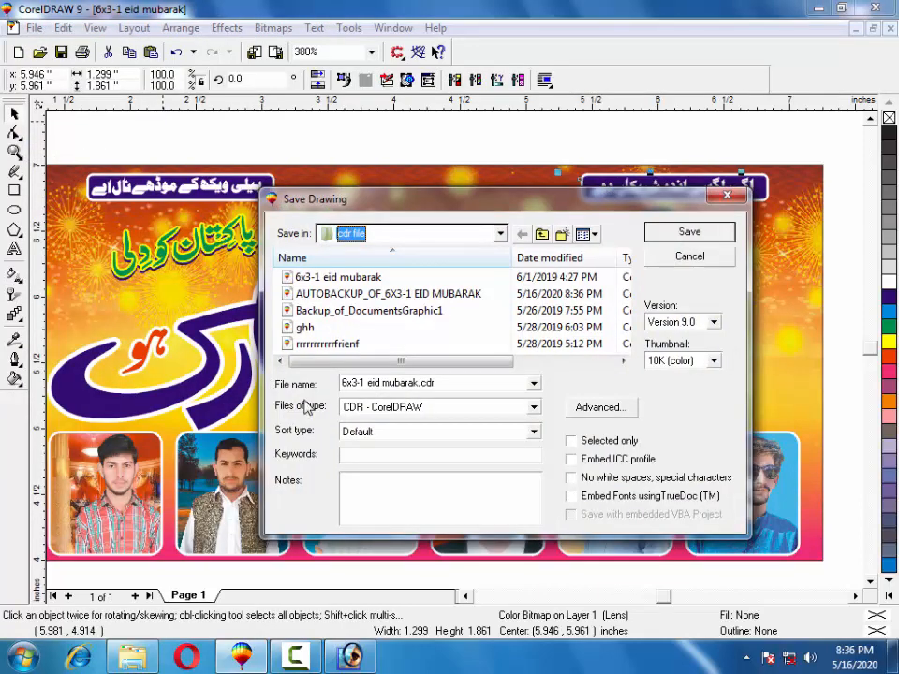
click(457, 384)
click(457, 384)
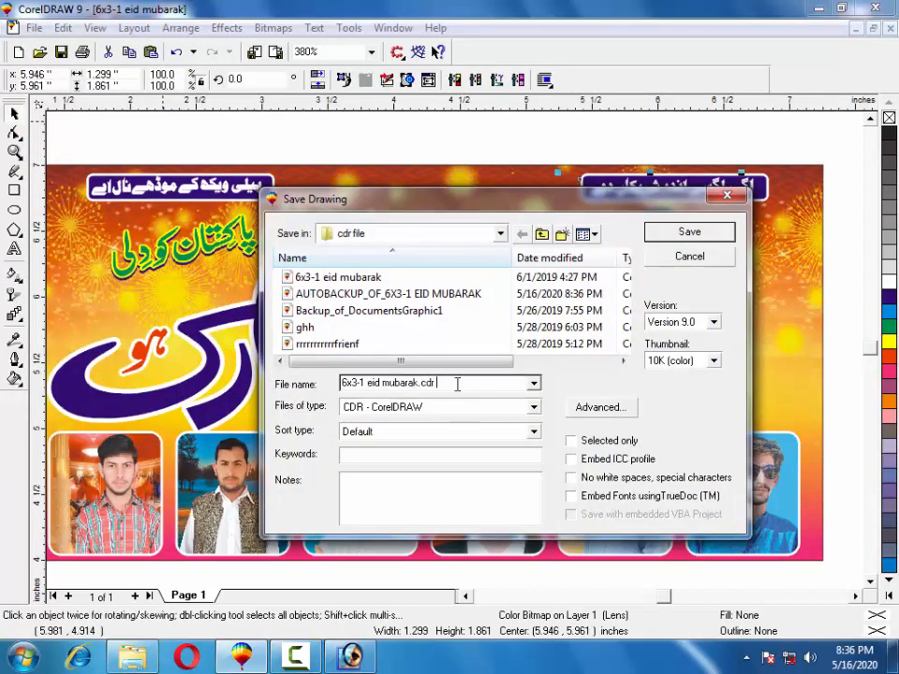
click(655, 237)
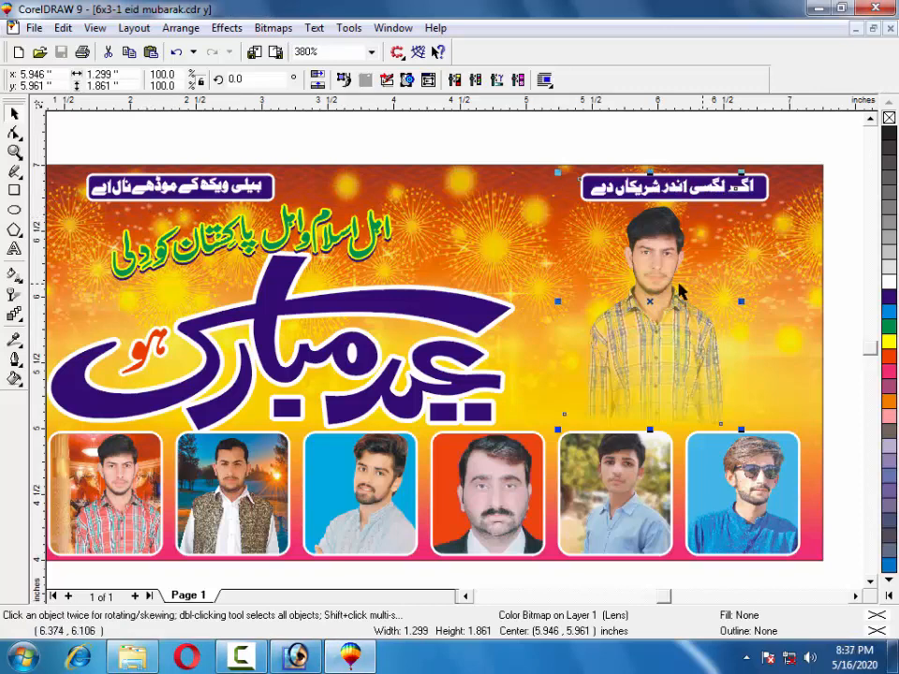
click(802, 141)
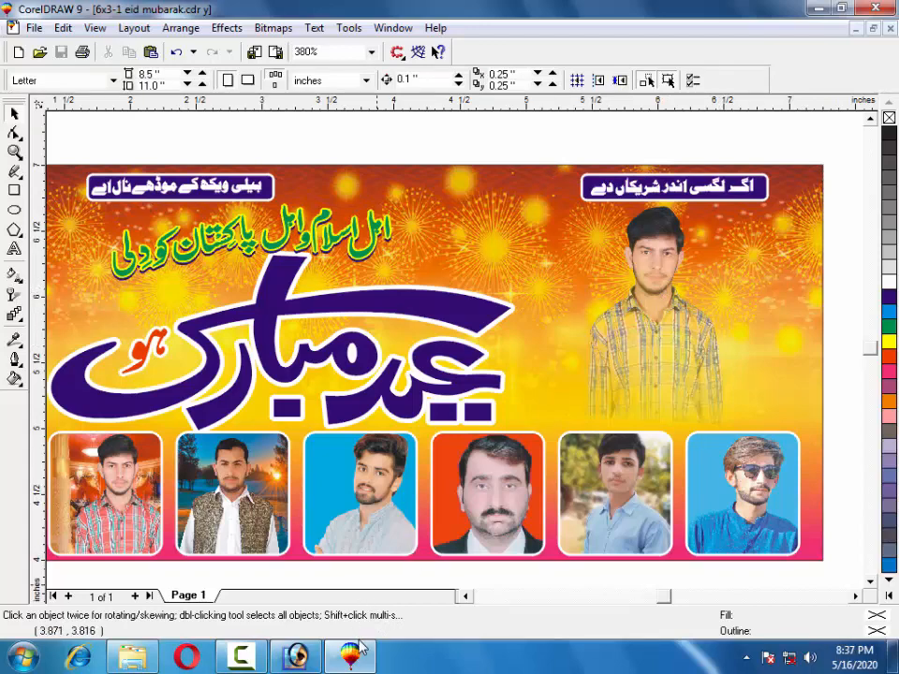
Minimise the Explorer folder window, launch InPage from the desktop, and dismiss the registry error.
key(alt+Tab)
scroll(418, 437, down, 3)
scroll(364, 453, up, 5)
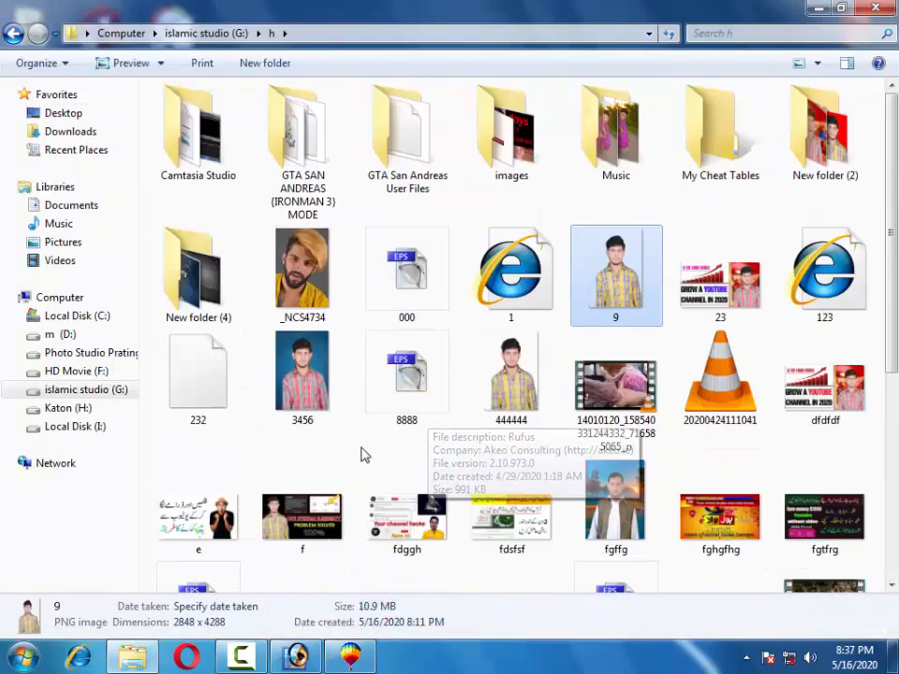
scroll(377, 451, down, 4)
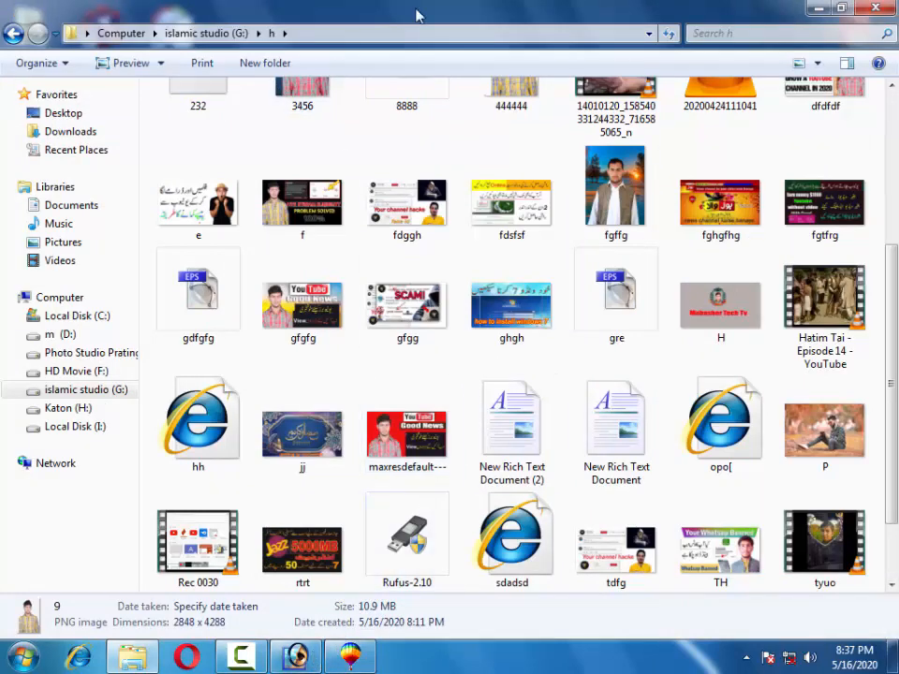
click(814, 9)
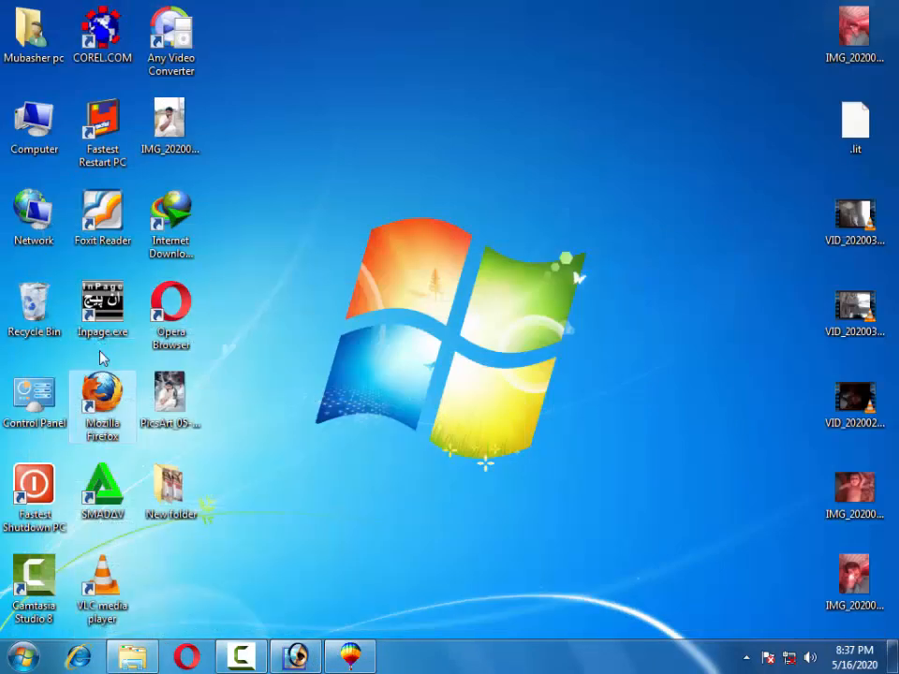
double_click(106, 321)
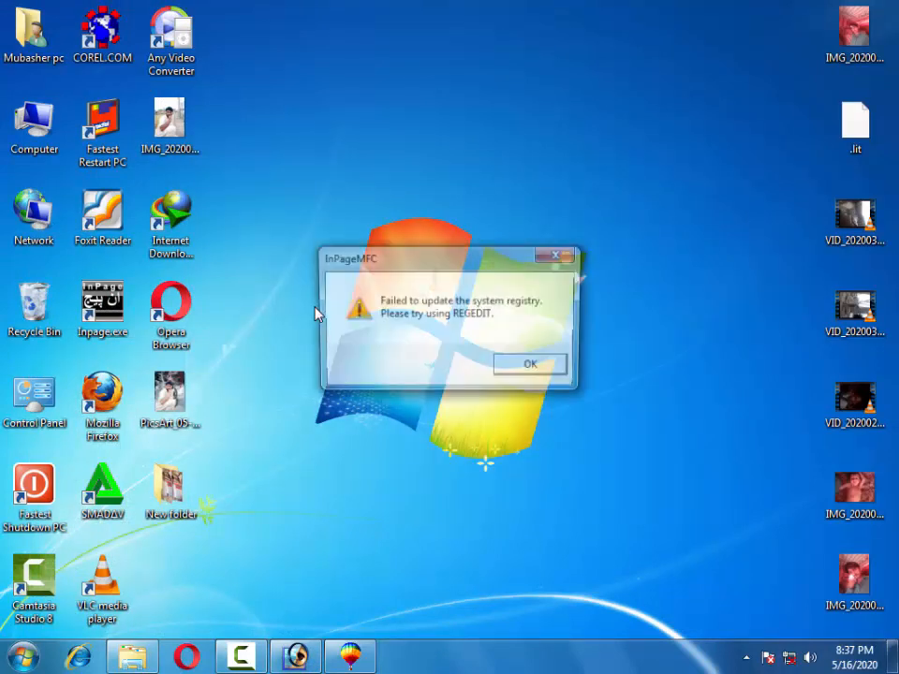
click(525, 366)
Create a new InPage document with a 310mm page width.
click(14, 27)
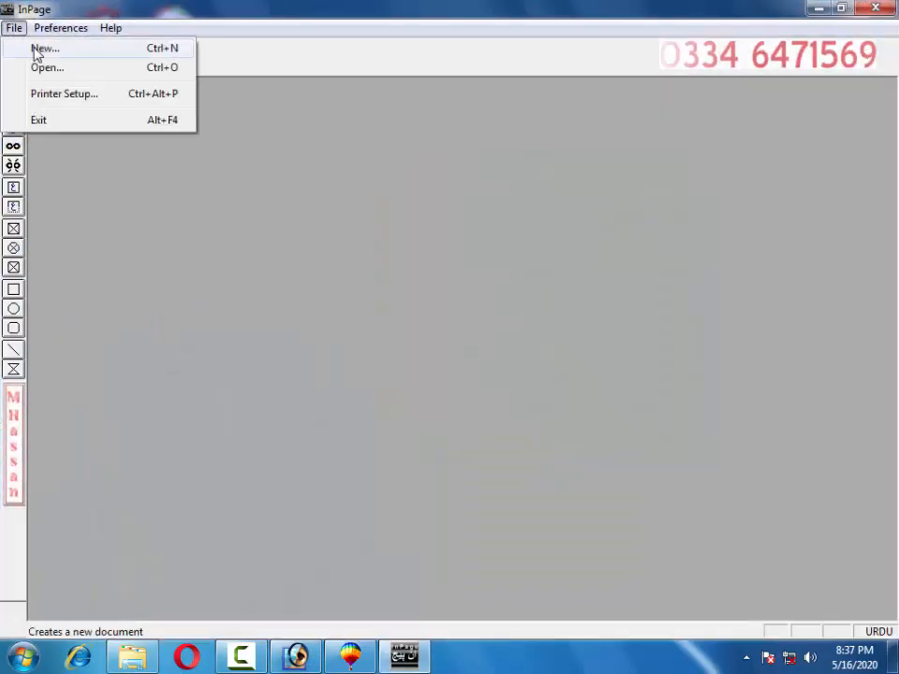
click(21, 48)
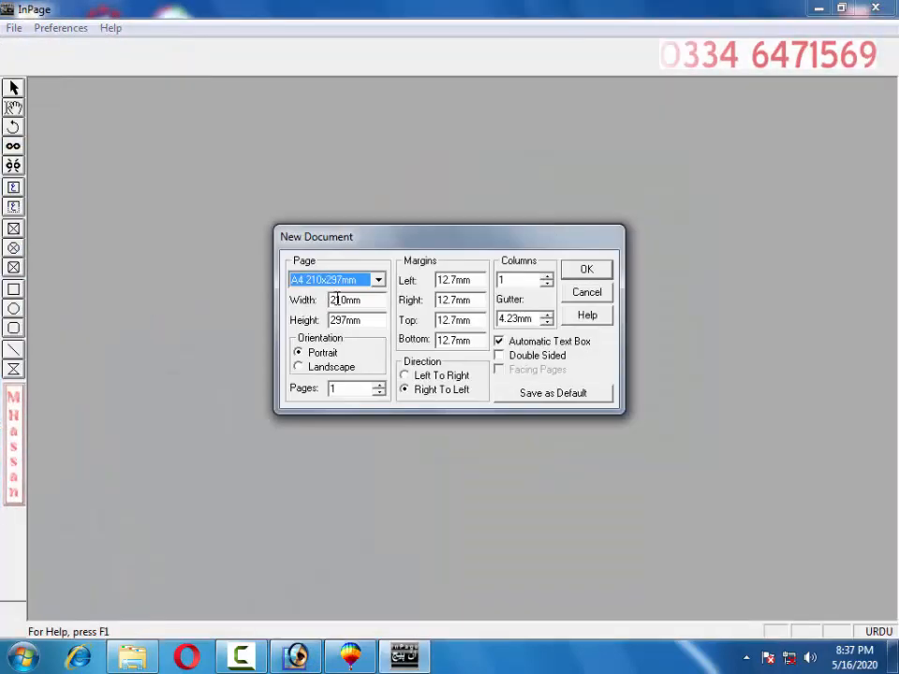
drag(333, 300, 330, 300)
text(3)
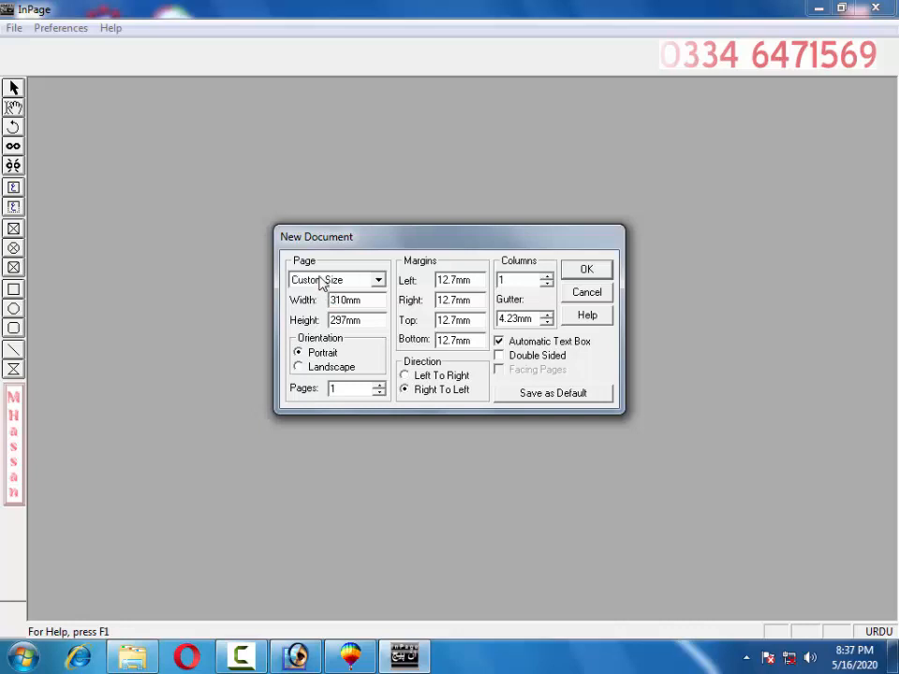
key(Return)
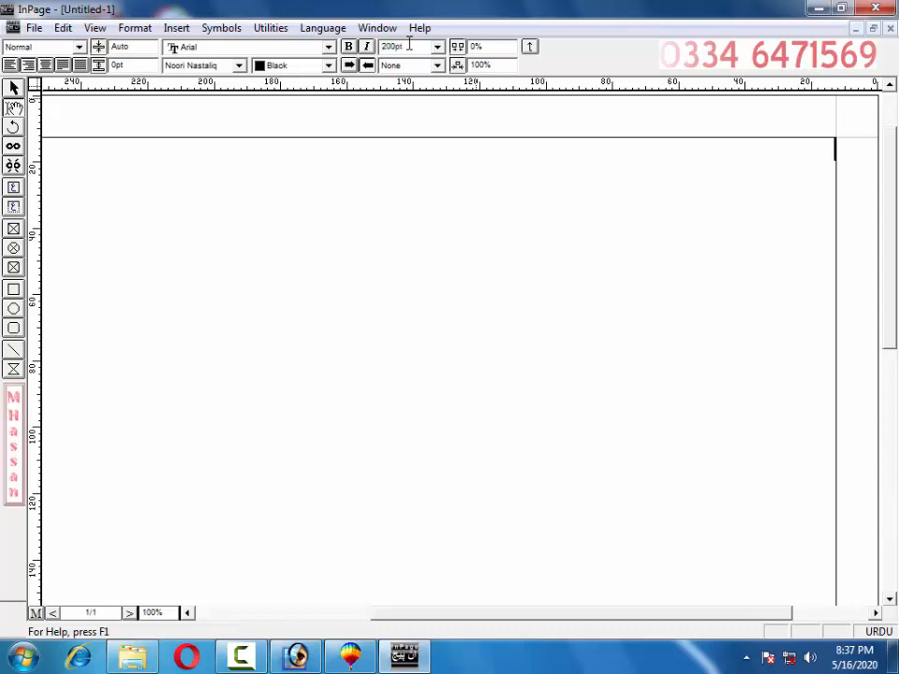
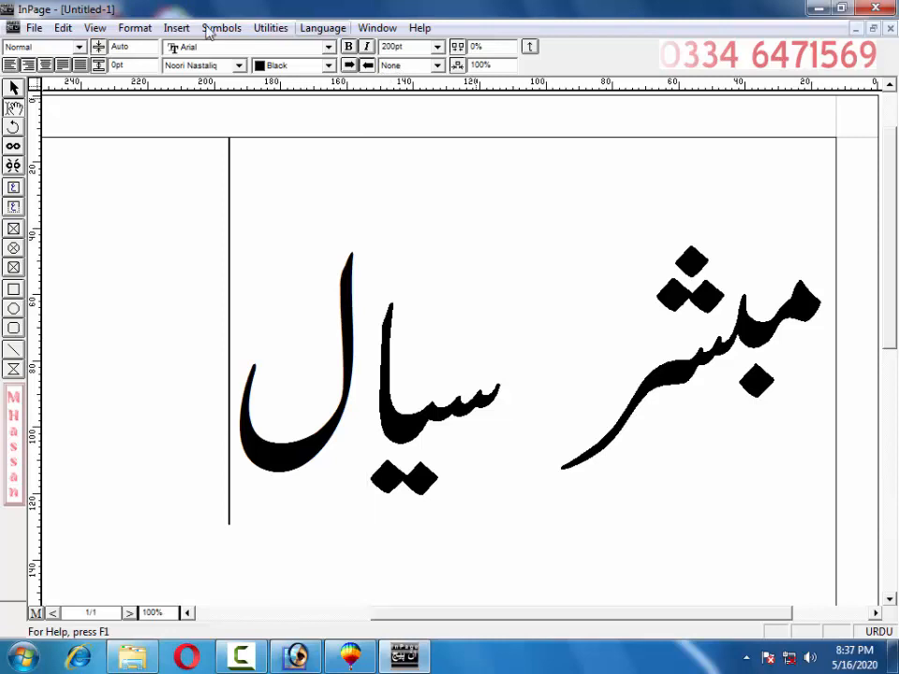
Export page 1 as Encapsulated PostScript named 67, then minimise InPage.
click(34, 27)
click(84, 236)
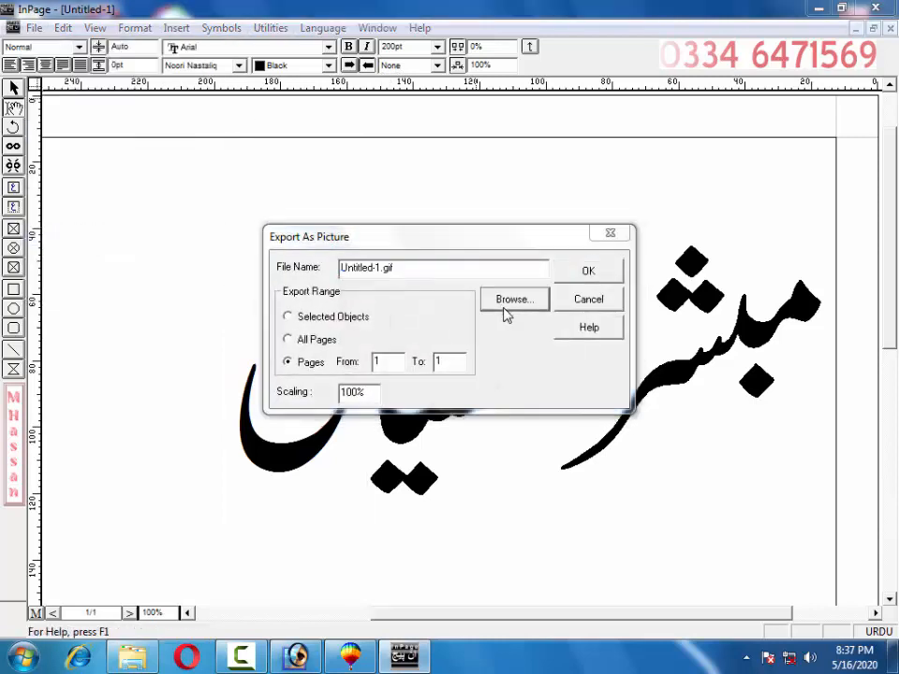
click(506, 299)
click(496, 417)
click(463, 446)
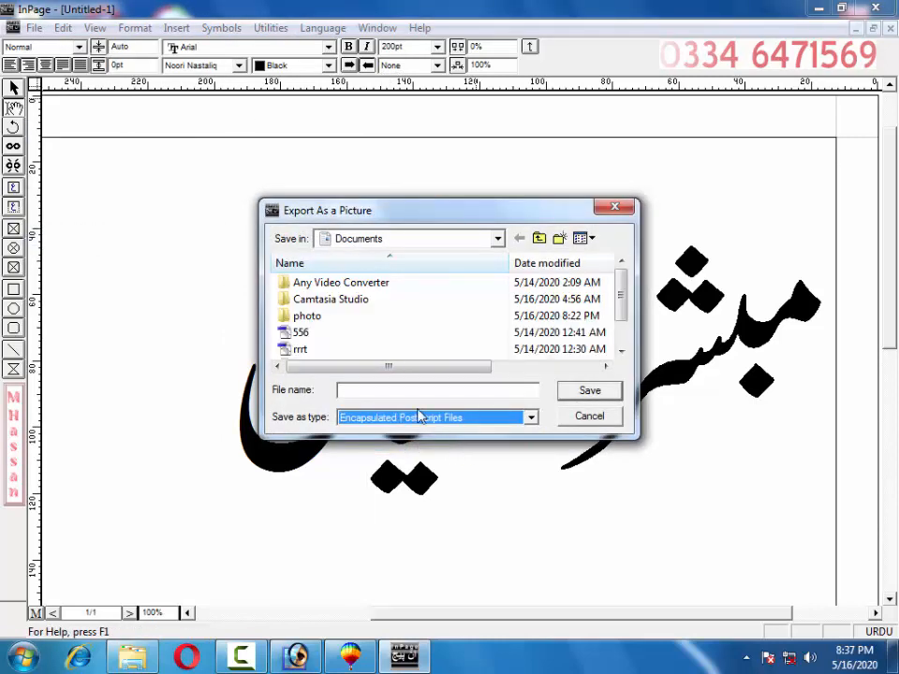
click(410, 393)
text(67)
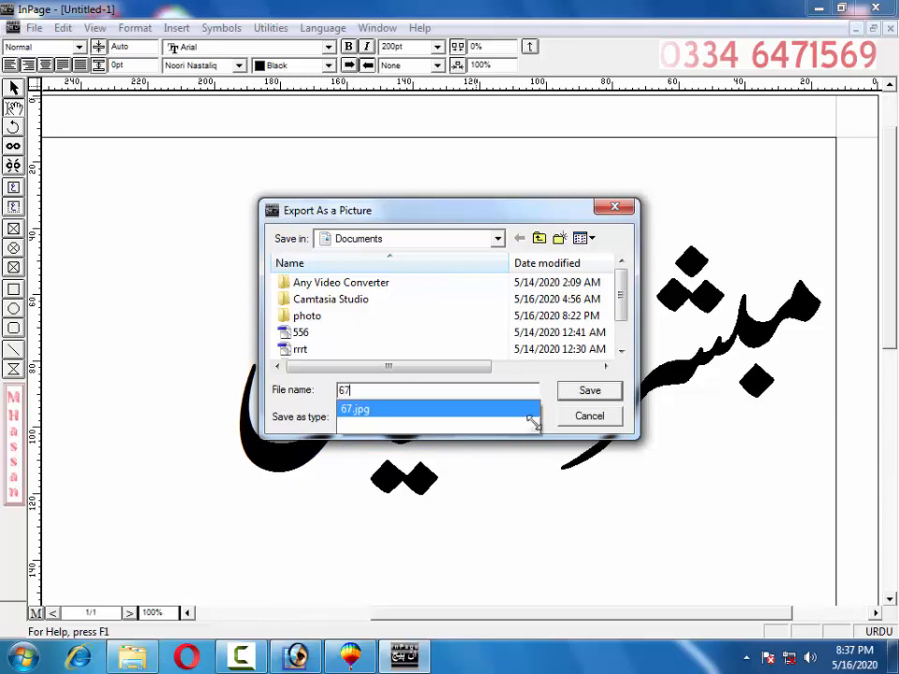
click(580, 391)
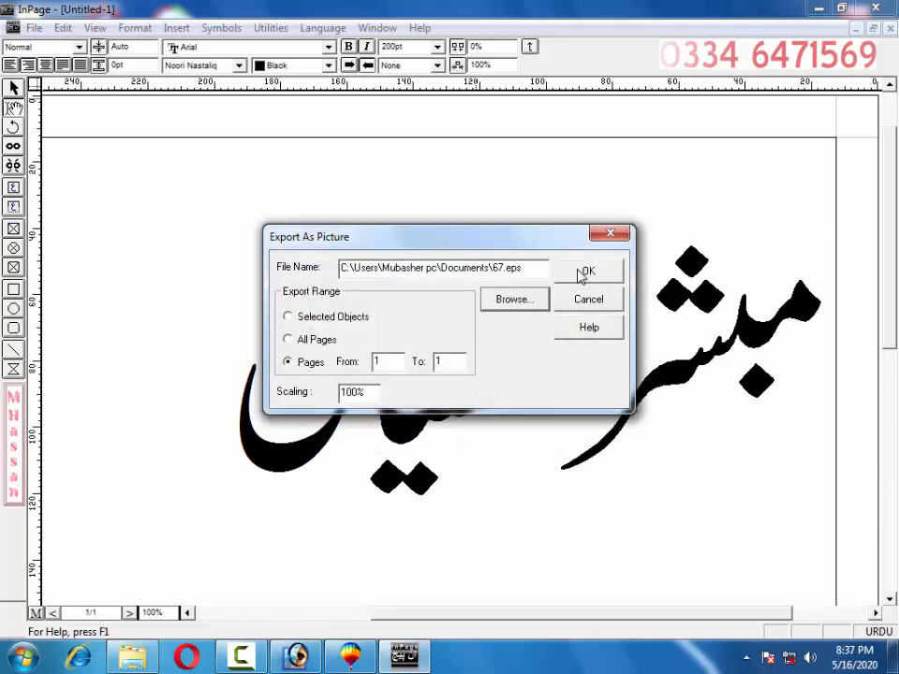
click(582, 272)
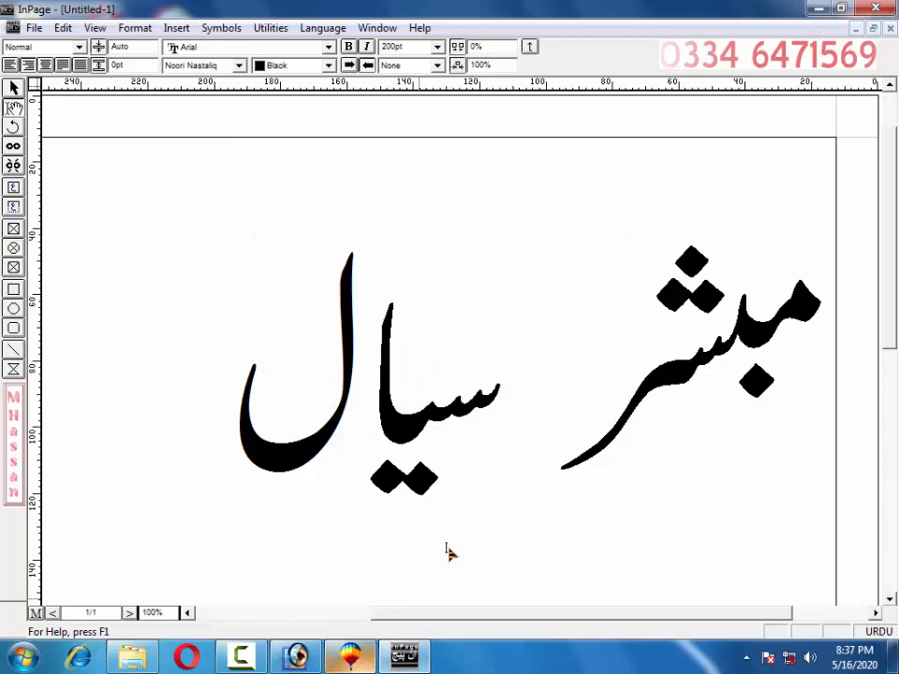
click(817, 9)
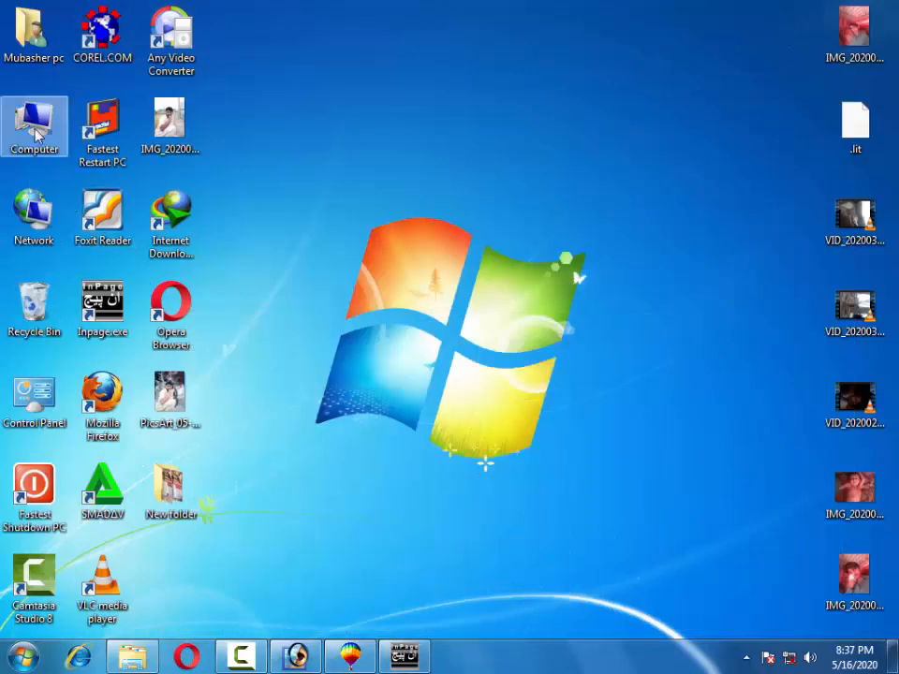
Open the Documents library from Computer and drag 67.eps onto the CorelDRAW banner.
double_click(30, 118)
click(68, 205)
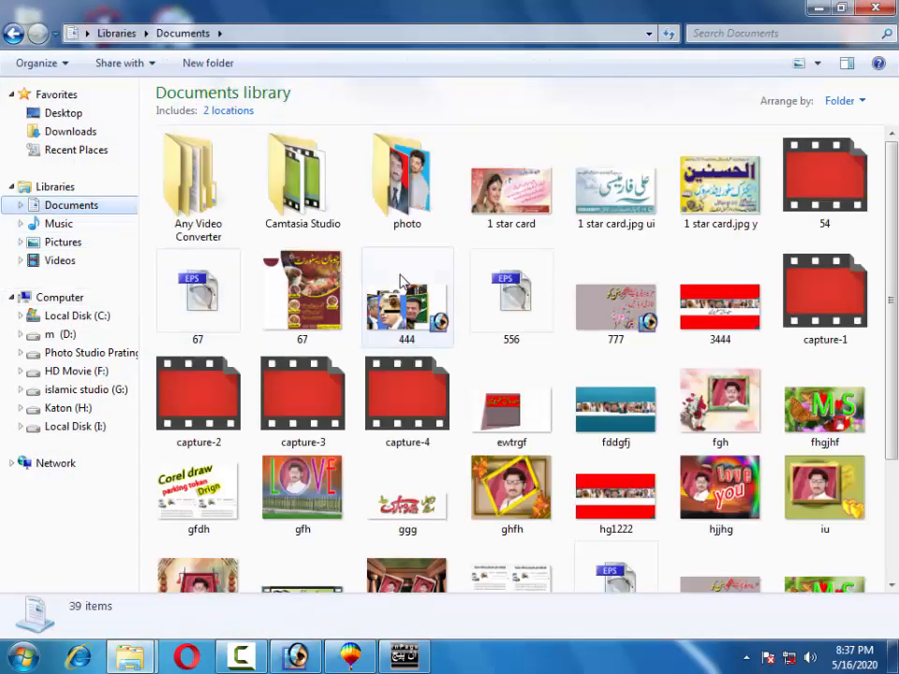
drag(224, 304, 499, 426)
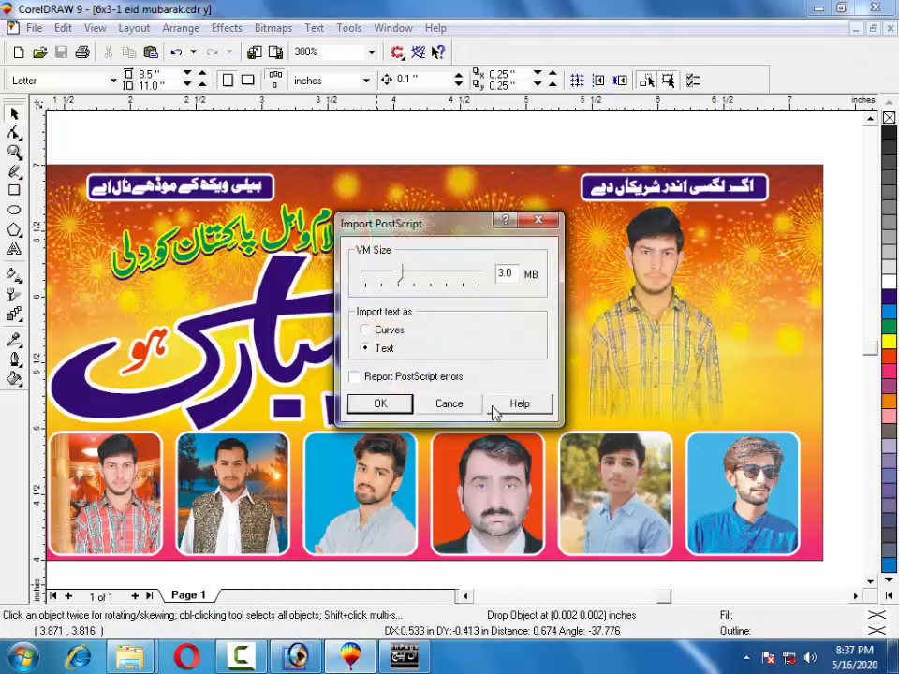
Accept the PostScript import, move the calligraphy right and up, and shrink it to about 70%.
click(381, 404)
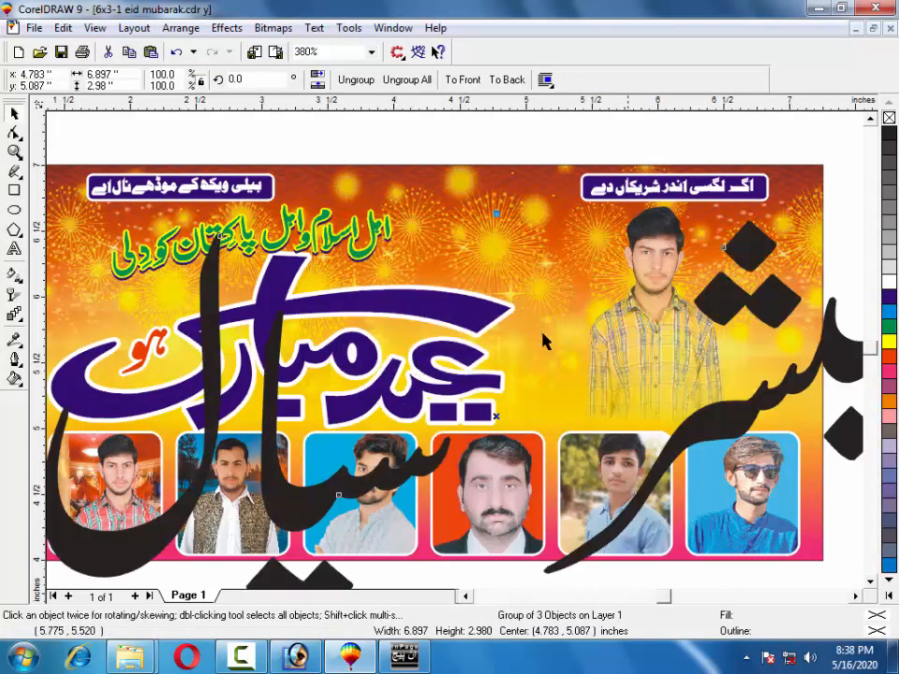
drag(228, 315, 407, 309)
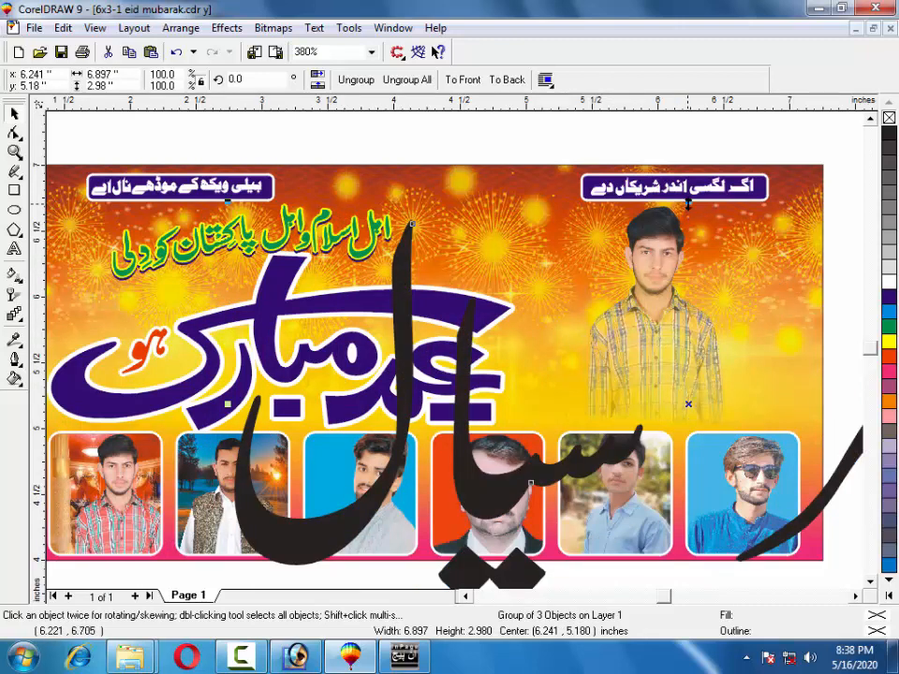
drag(398, 296, 566, 248)
scroll(532, 278, down, 1)
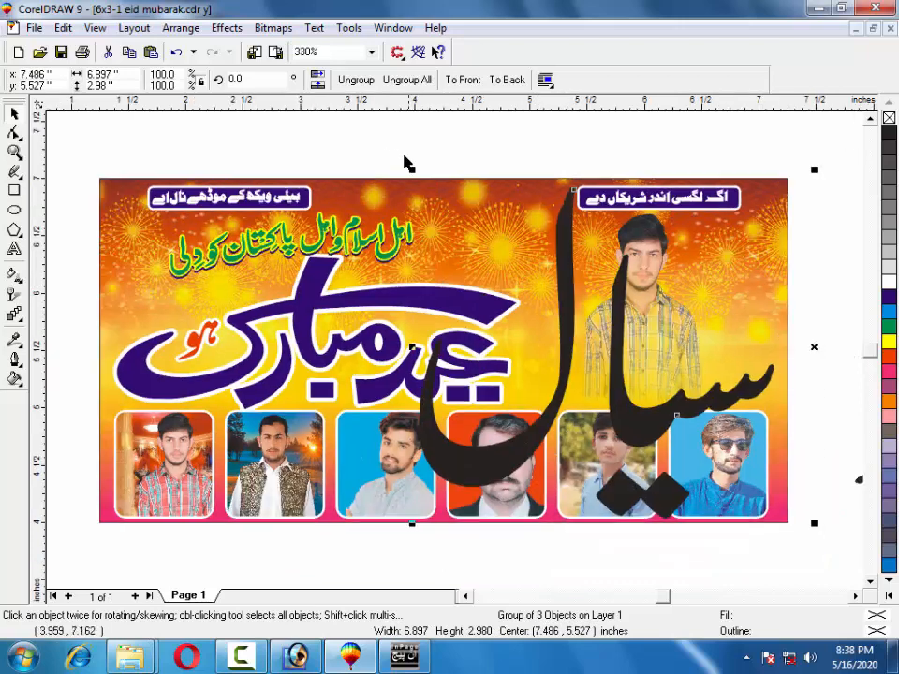
drag(411, 170, 426, 186)
drag(534, 258, 590, 272)
Shrink the name to about 1.225 × 0.529 inches over the top-right portrait's lower part.
drag(685, 471, 537, 452)
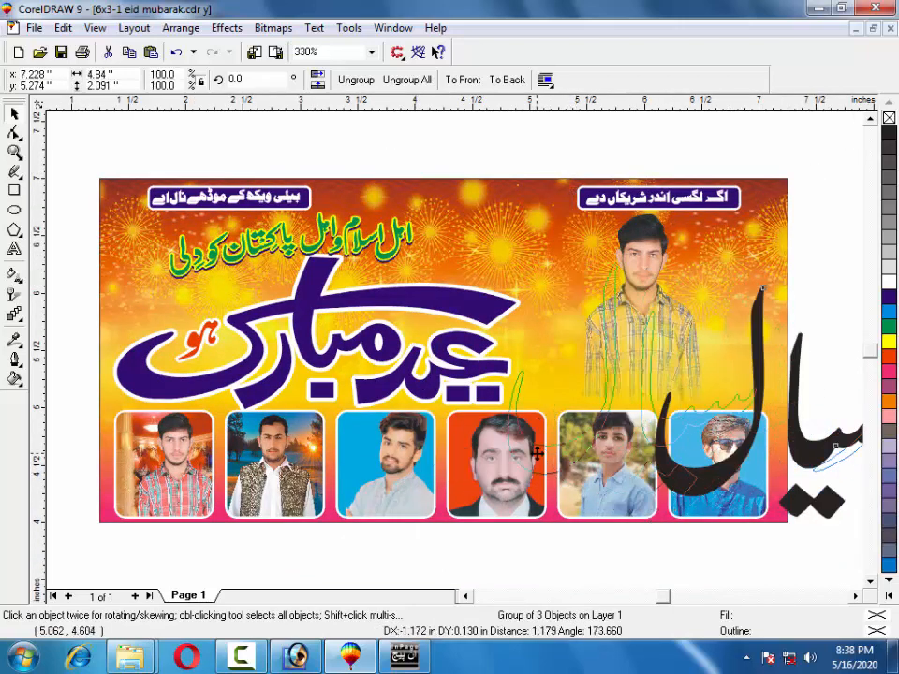
drag(501, 251, 699, 348)
drag(731, 482, 547, 437)
drag(514, 290, 654, 332)
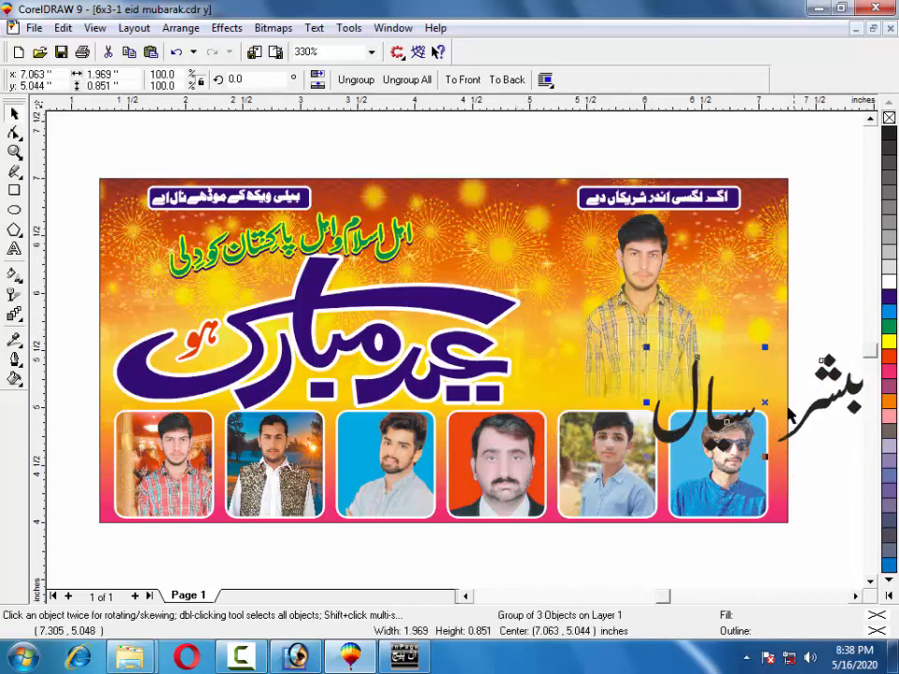
drag(665, 440, 592, 430)
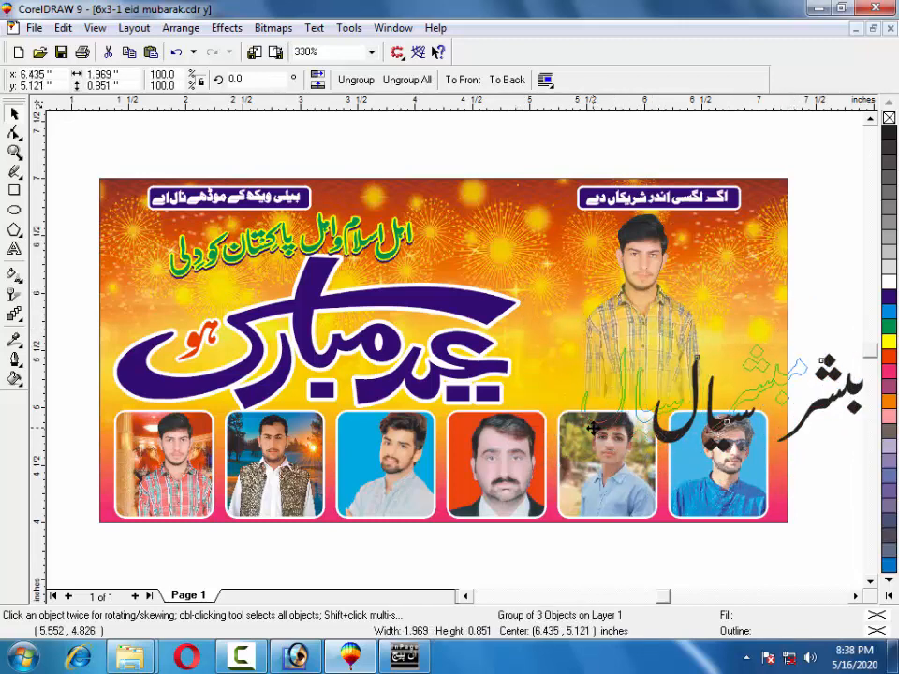
drag(578, 340, 655, 383)
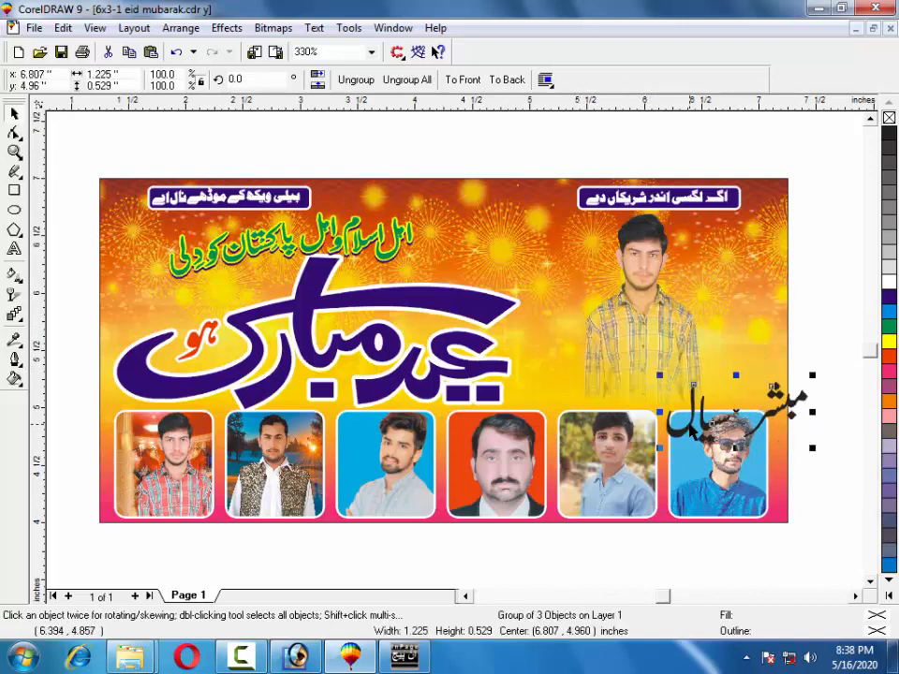
drag(690, 429, 645, 385)
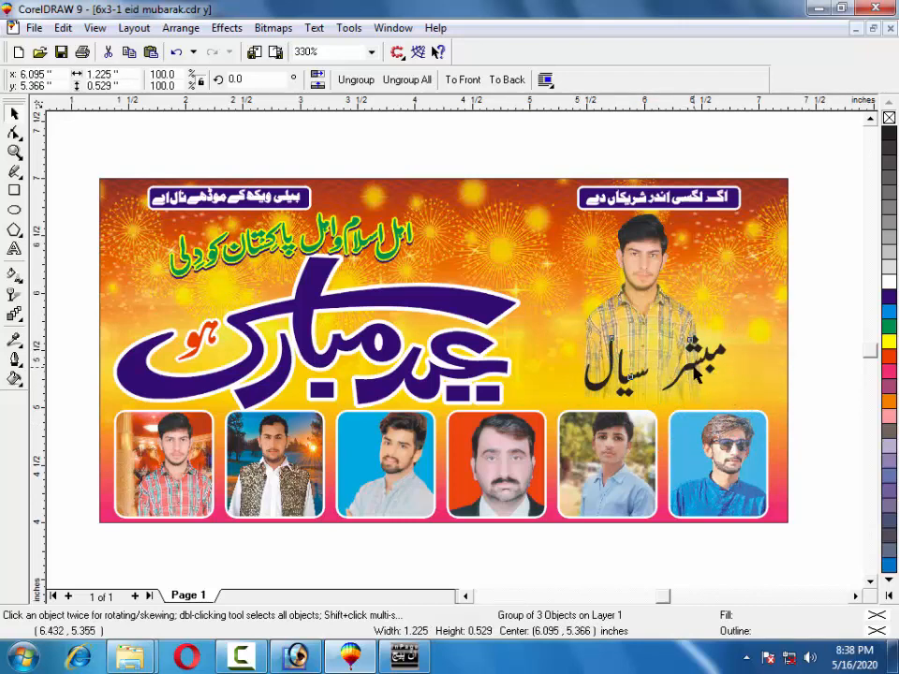
Break the name group apart and tighten the second word and its detached final letter.
click(695, 370)
right_click(694, 370)
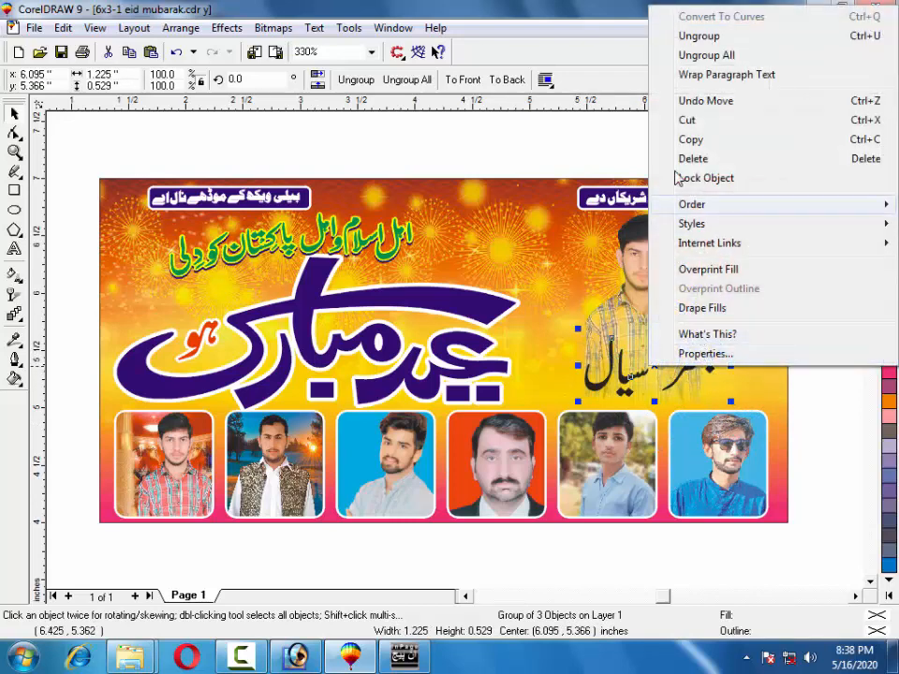
click(684, 36)
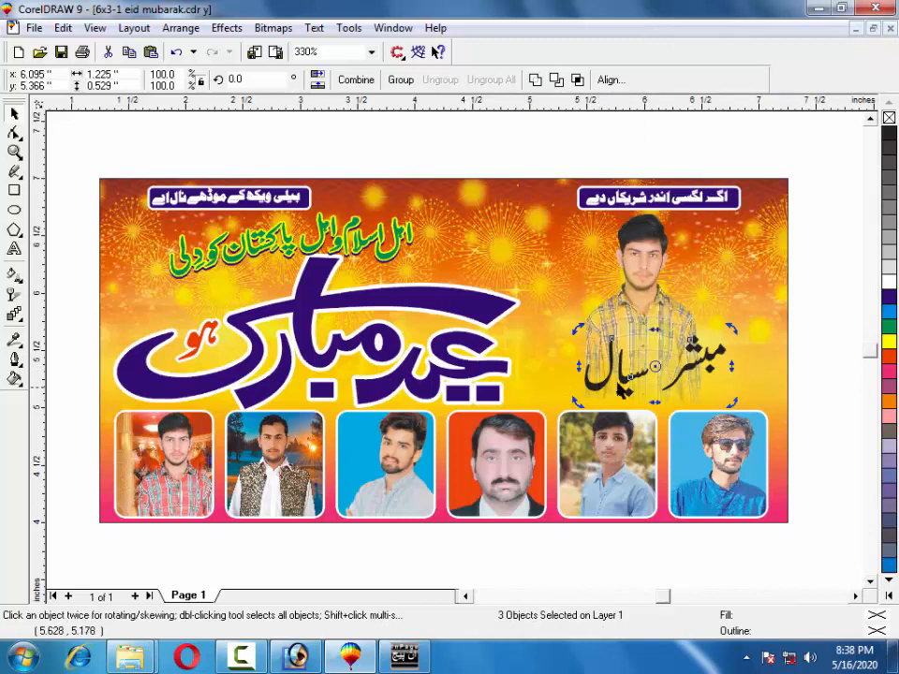
drag(625, 379, 654, 367)
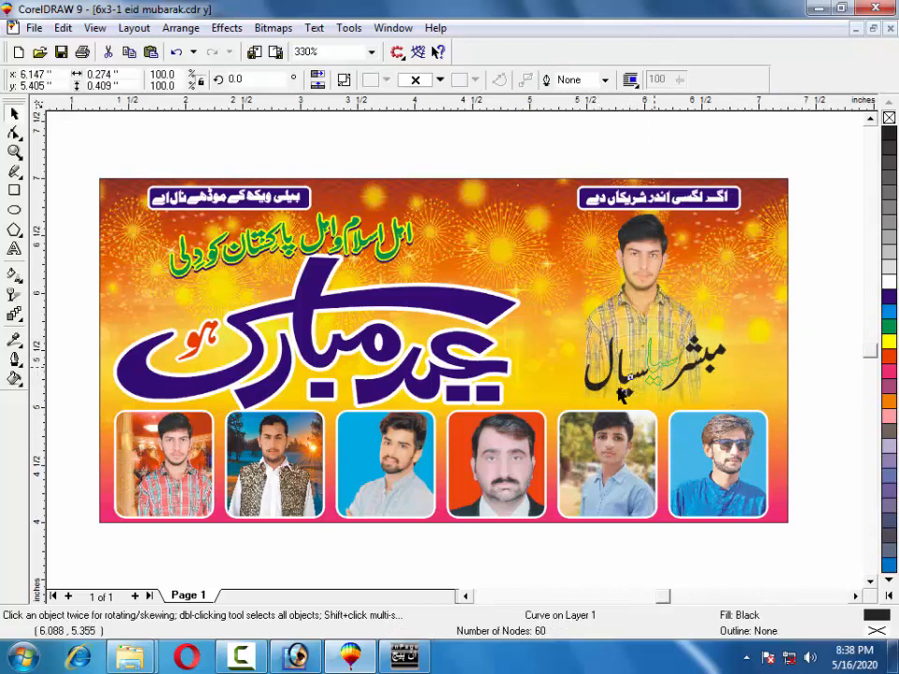
click(596, 386)
key(F10)
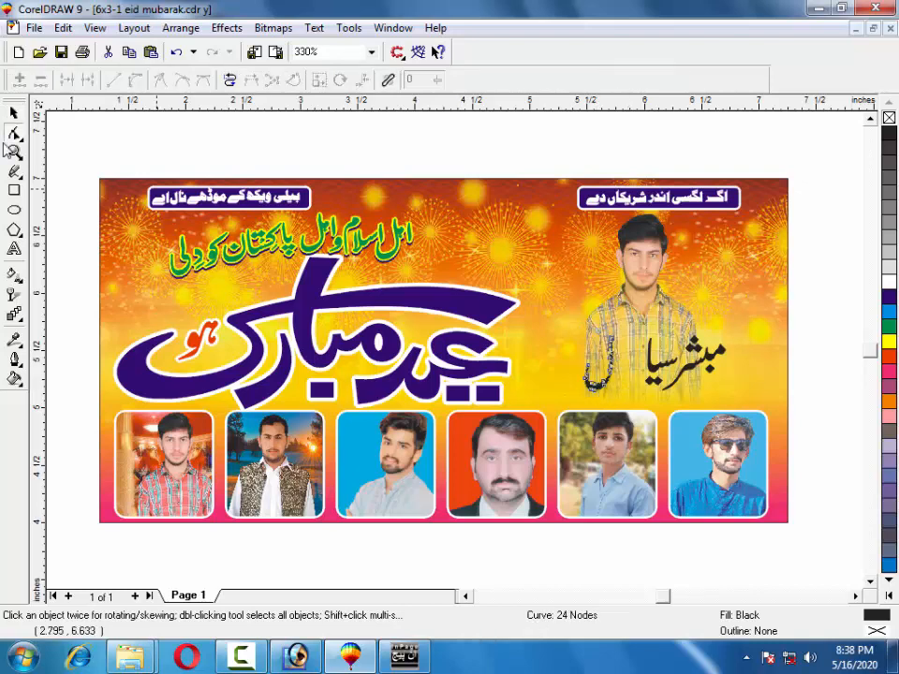
click(15, 112)
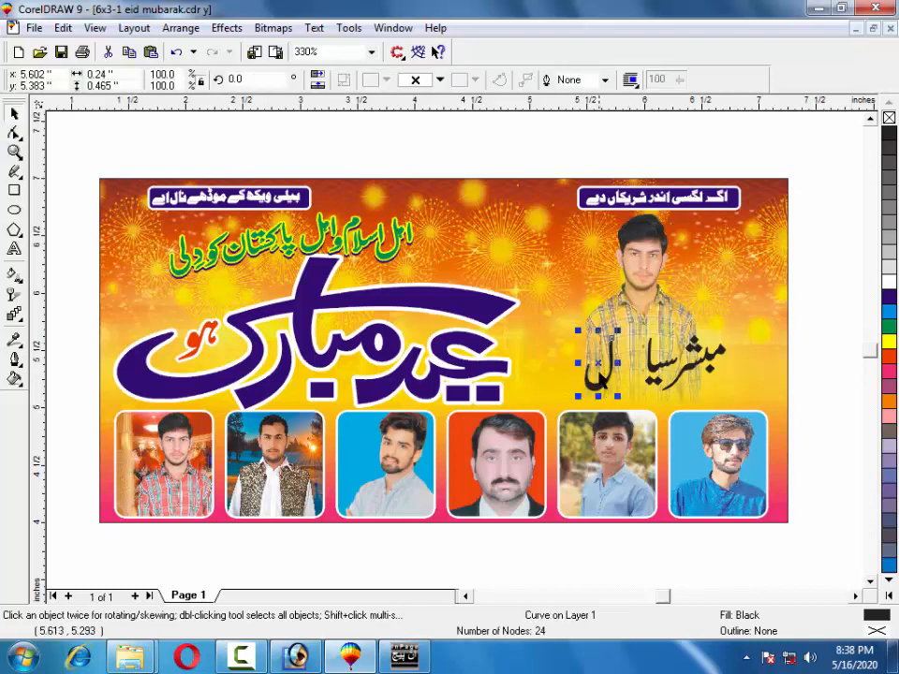
key(Right)
key(Right)
key(Right)
key(Right)
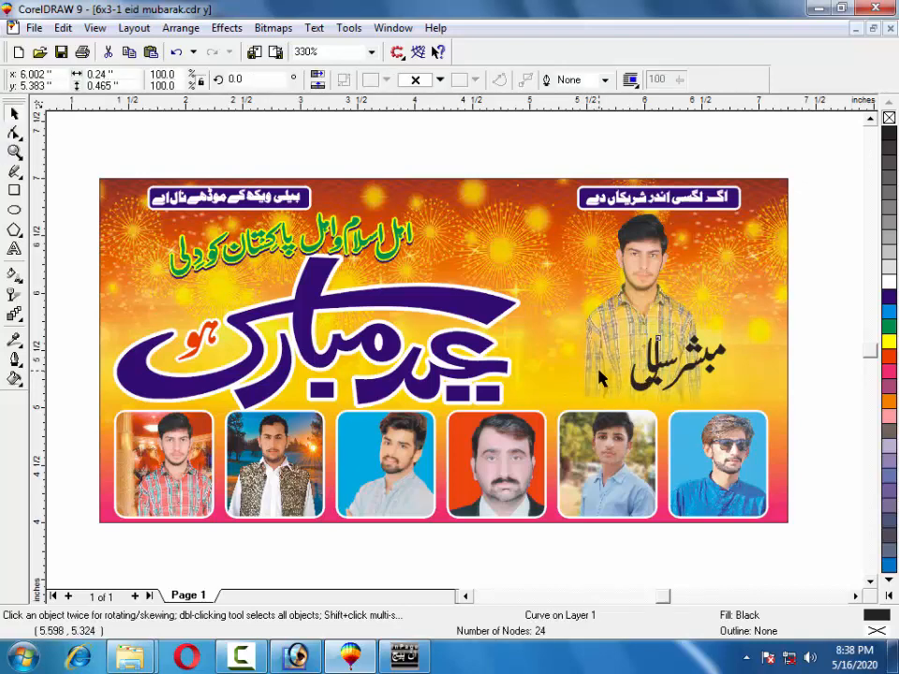
key(Left)
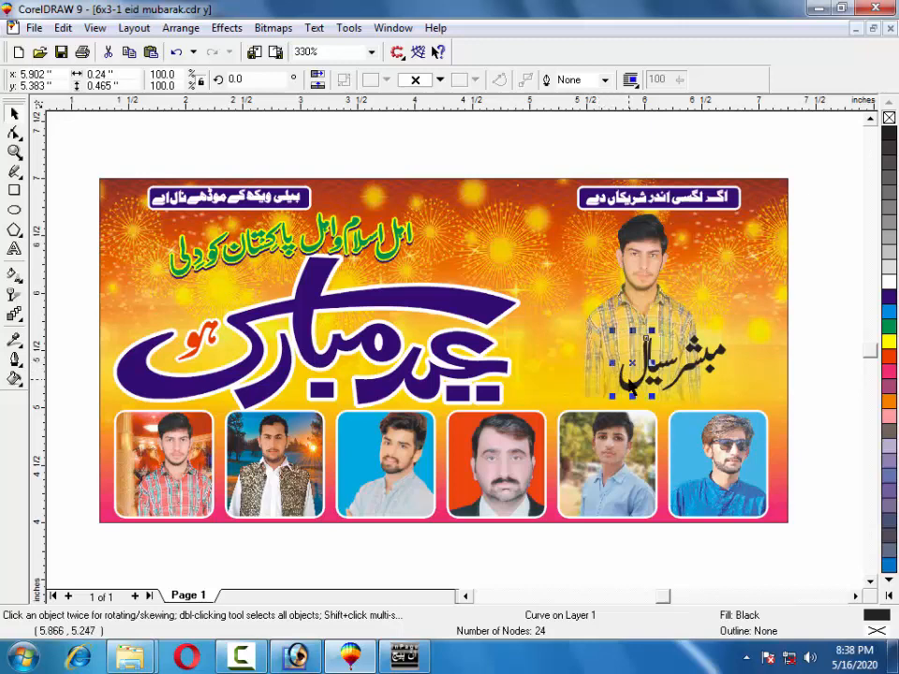
drag(635, 387, 631, 384)
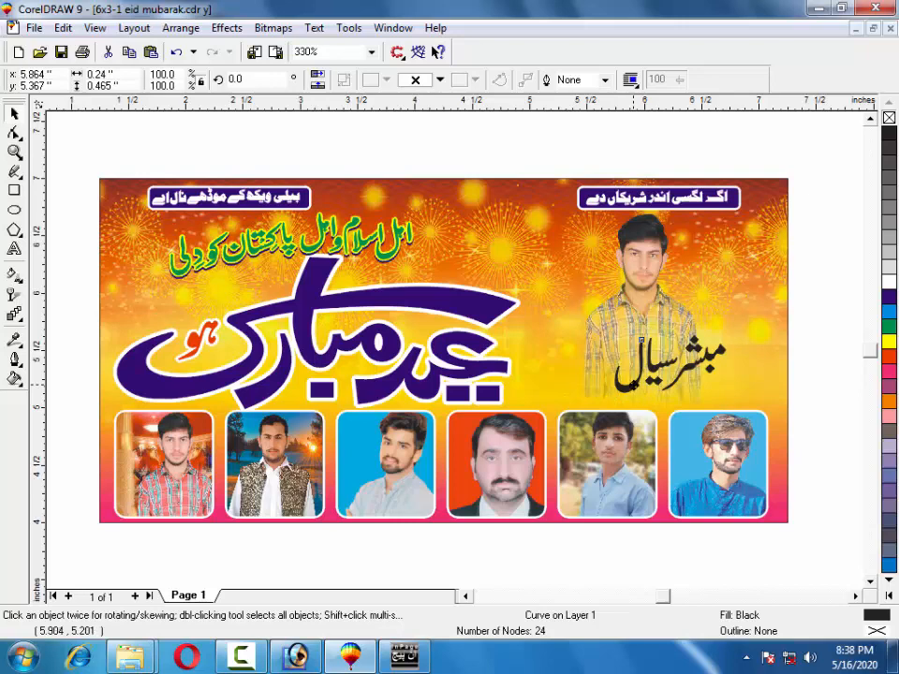
drag(635, 392, 637, 390)
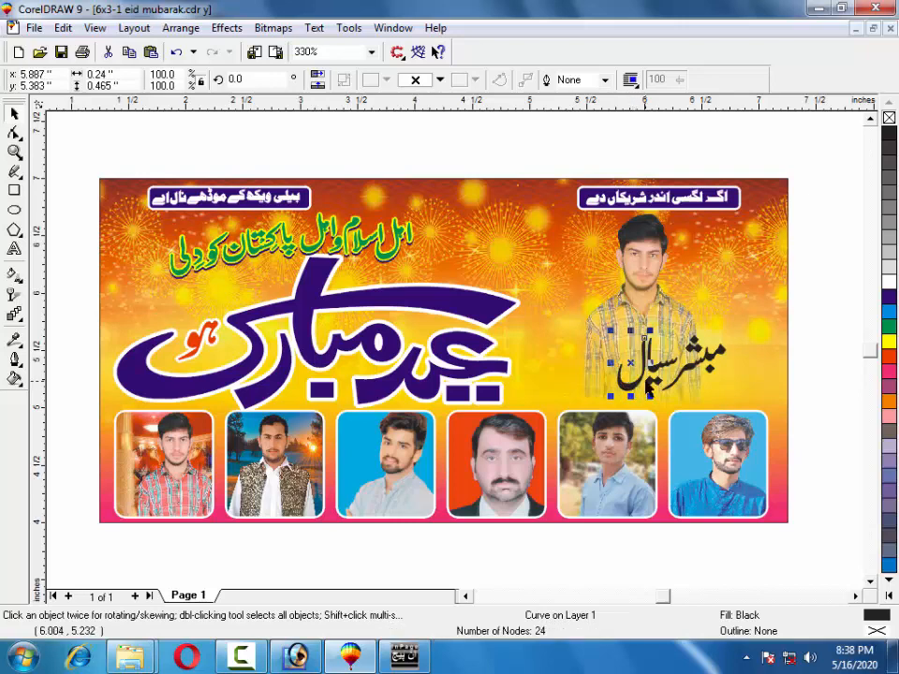
Select all name parts, move them left and shrink them to about 0.748 × 0.382 inches.
click(817, 348)
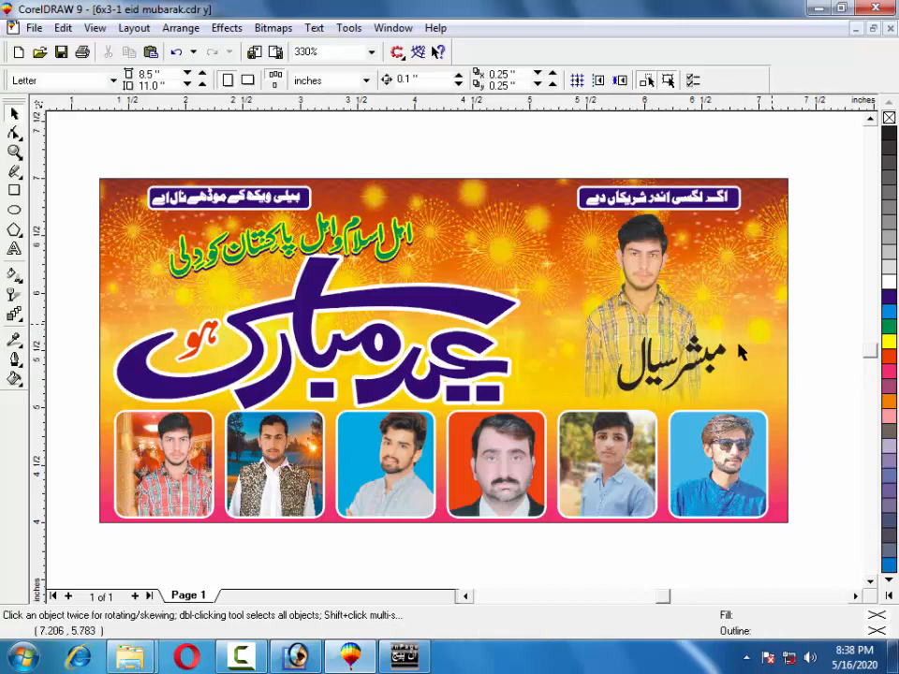
drag(793, 307, 595, 413)
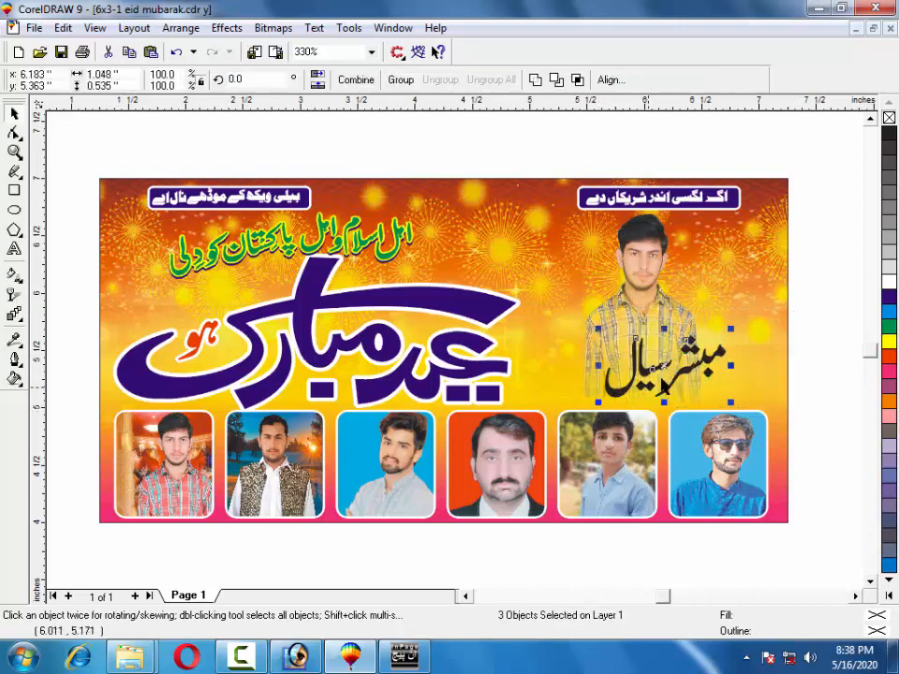
drag(719, 361, 671, 339)
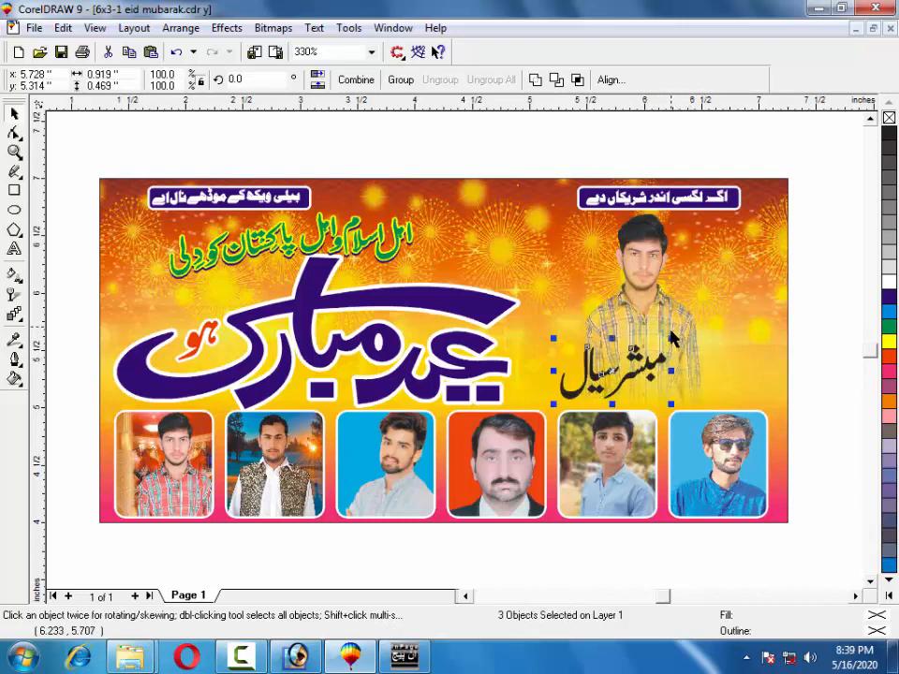
drag(672, 339, 625, 372)
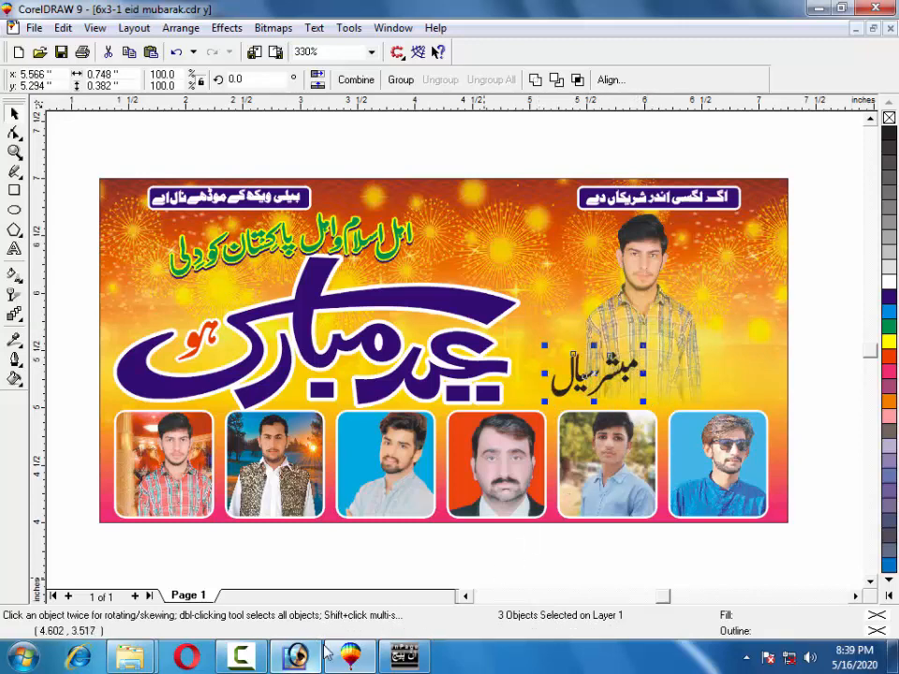
click(348, 656)
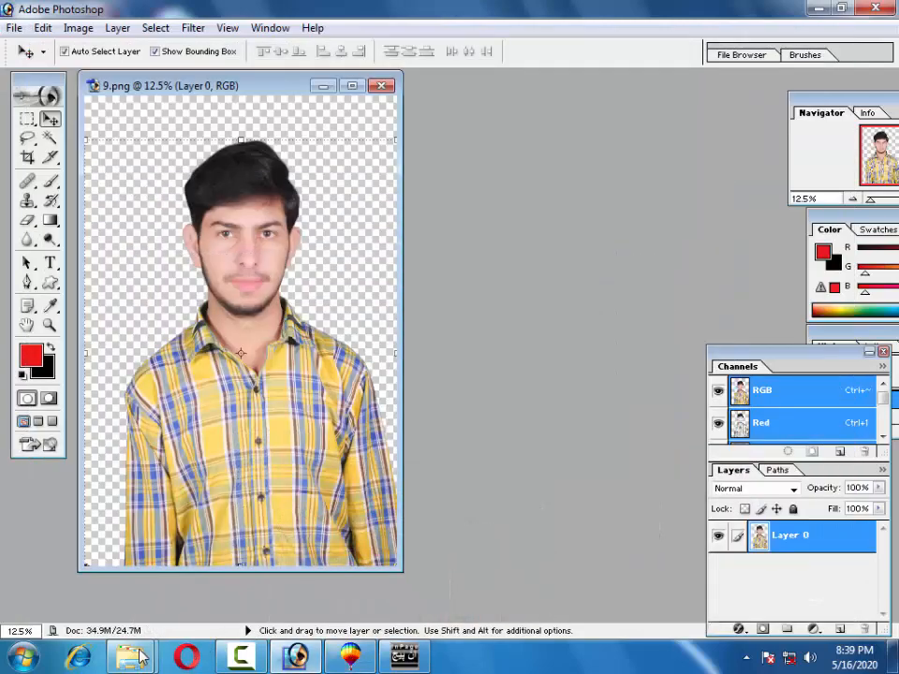
In Explorer, open m (D:) > All Data > my data > corel drat data.
mouse_move(134, 658)
click(154, 586)
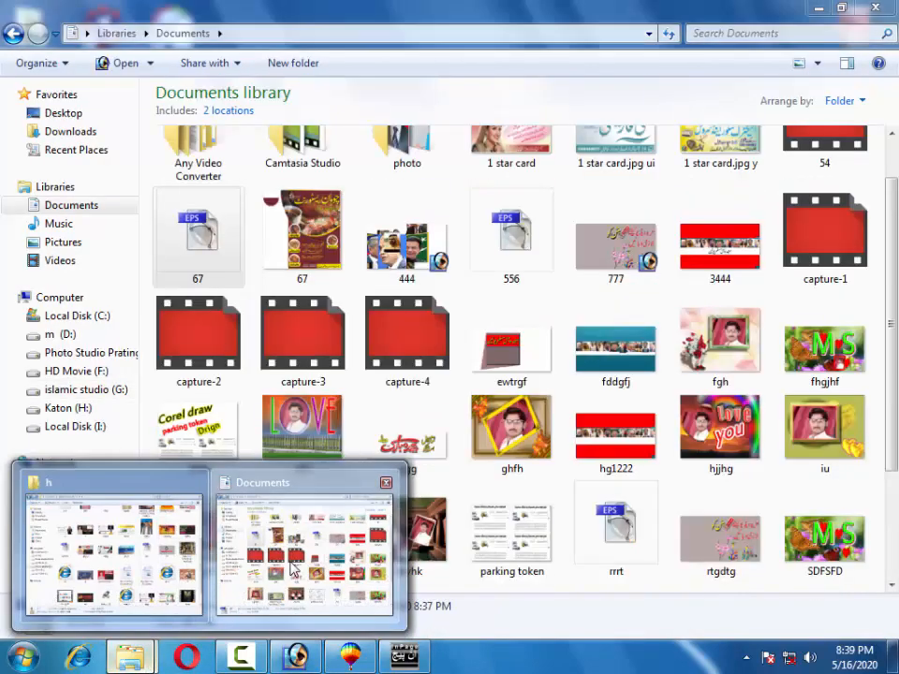
click(305, 562)
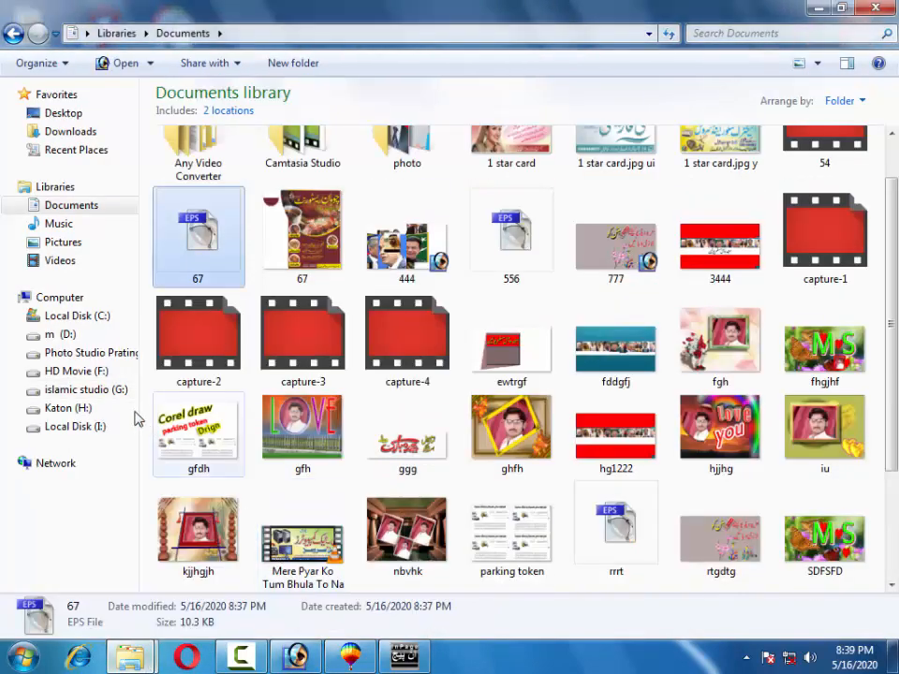
click(60, 337)
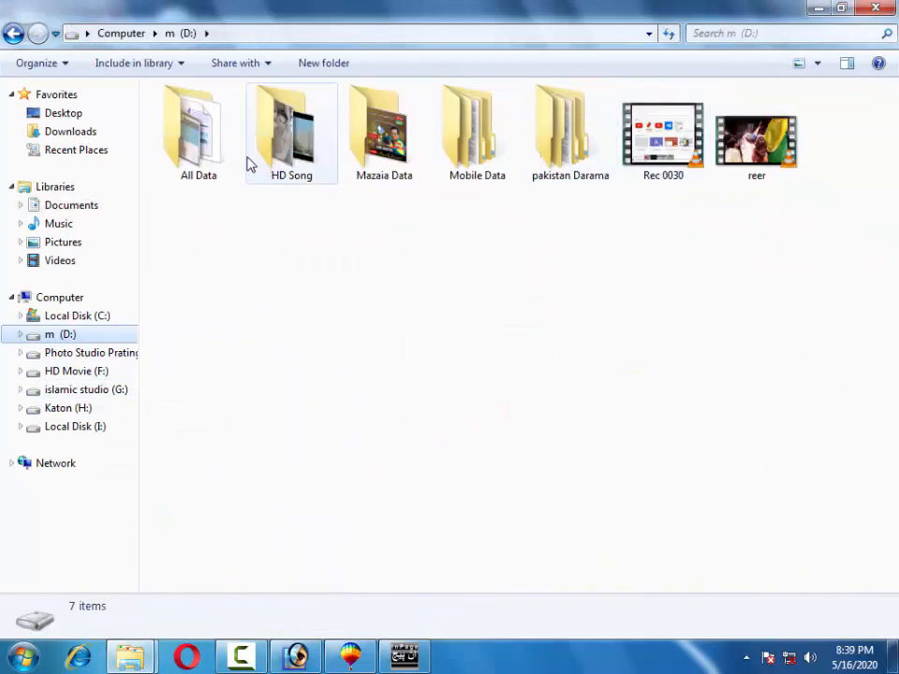
double_click(216, 150)
double_click(811, 148)
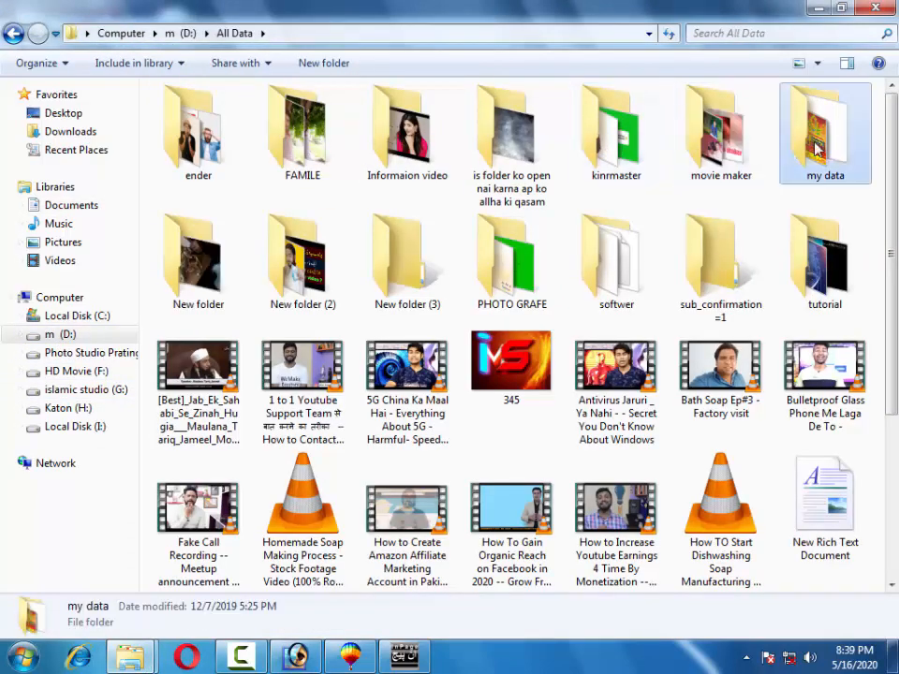
double_click(197, 141)
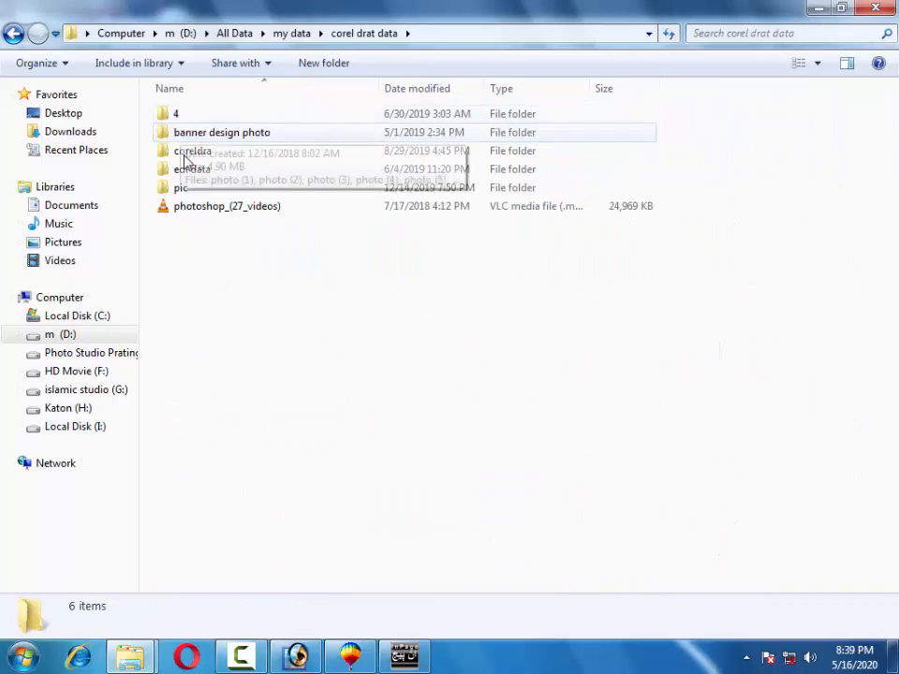
Find the all picher folder under edi data and drag the sasdd sticker onto the banner.
double_click(177, 115)
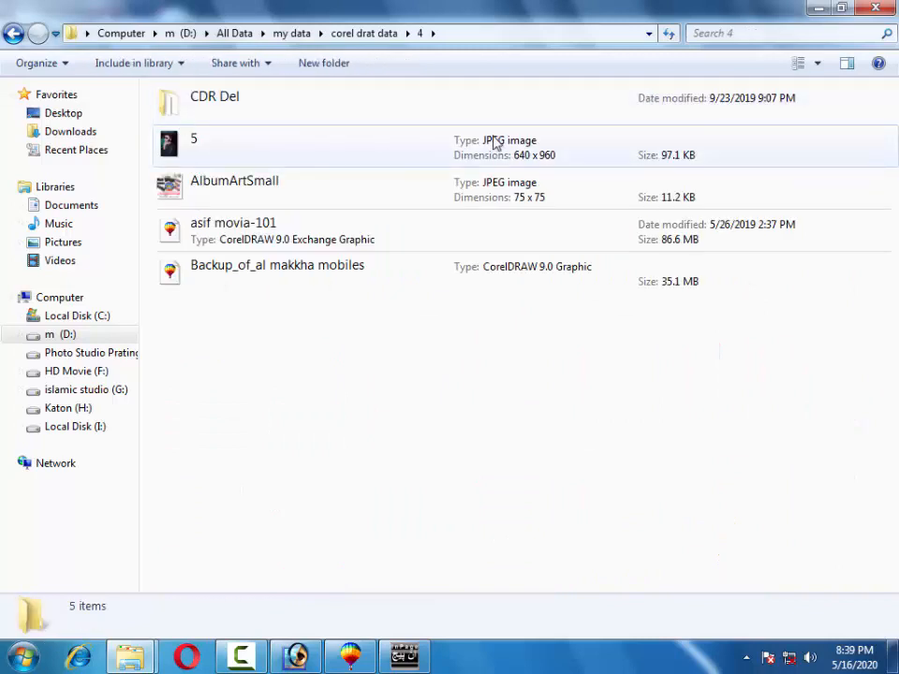
click(12, 38)
double_click(188, 134)
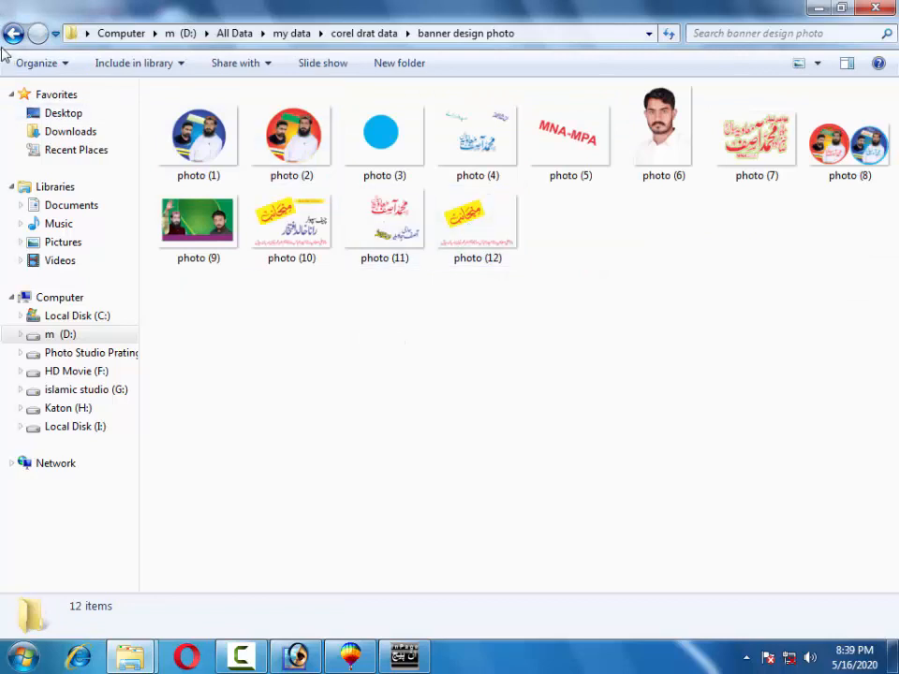
click(12, 36)
double_click(188, 150)
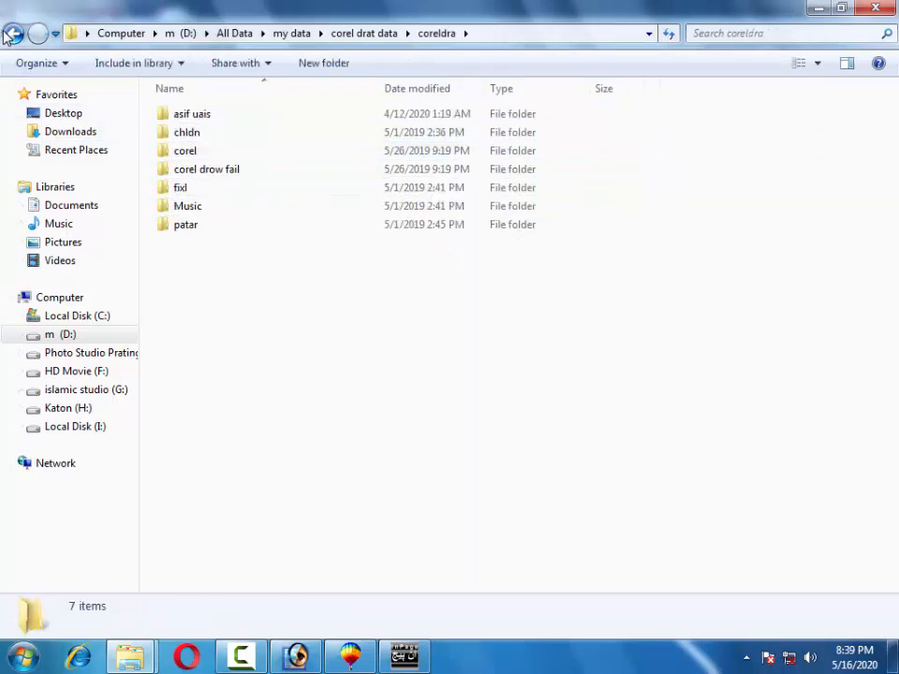
click(12, 33)
double_click(177, 170)
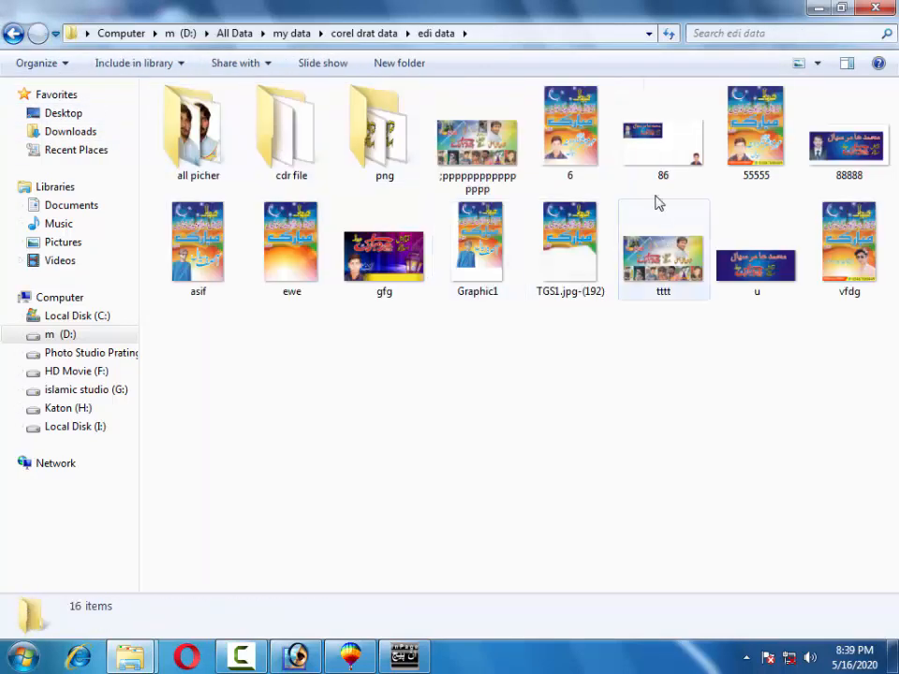
double_click(370, 150)
click(13, 33)
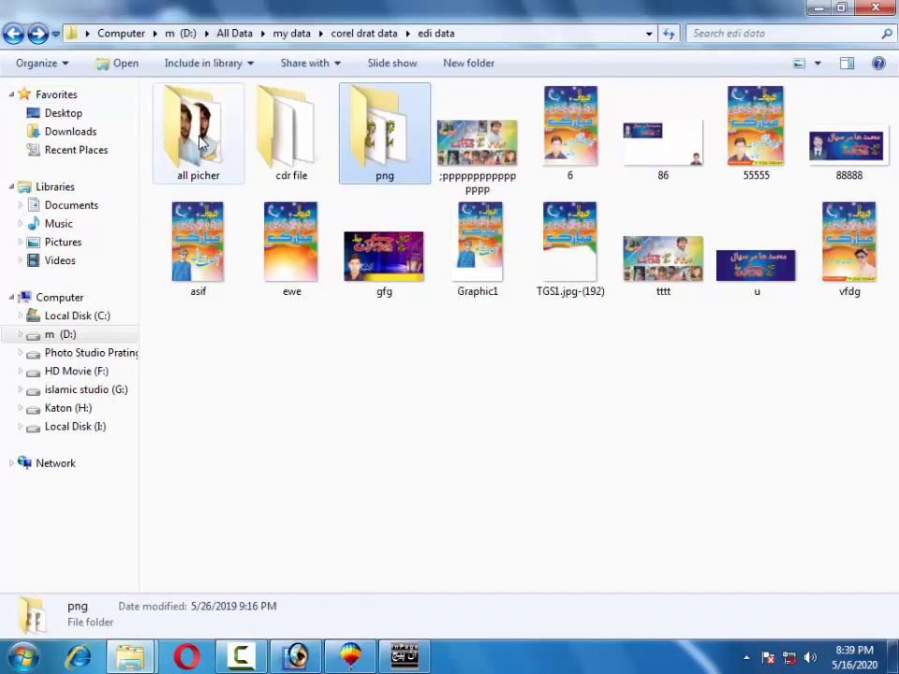
double_click(200, 141)
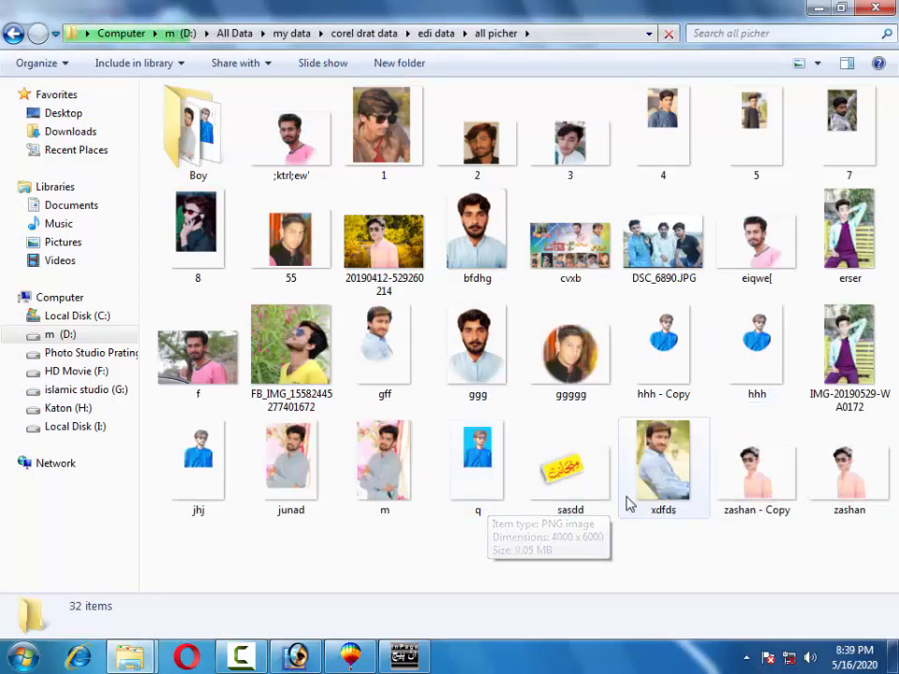
drag(575, 486, 419, 468)
drag(466, 271, 558, 300)
Shrink the sticker to about 44% and move it up beside the Urdu name.
drag(397, 315, 485, 309)
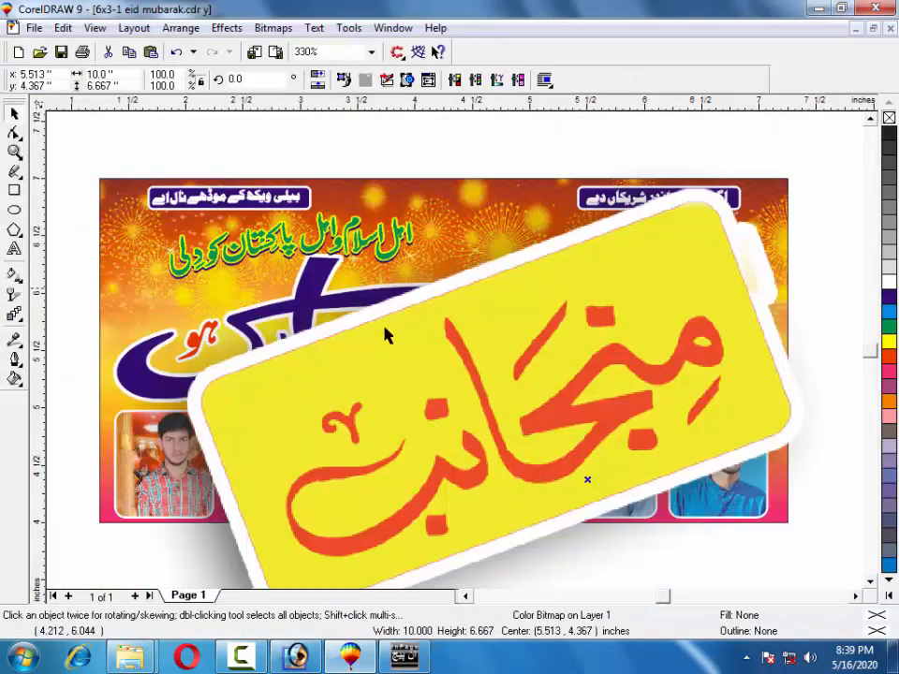
scroll(249, 382, down, 2)
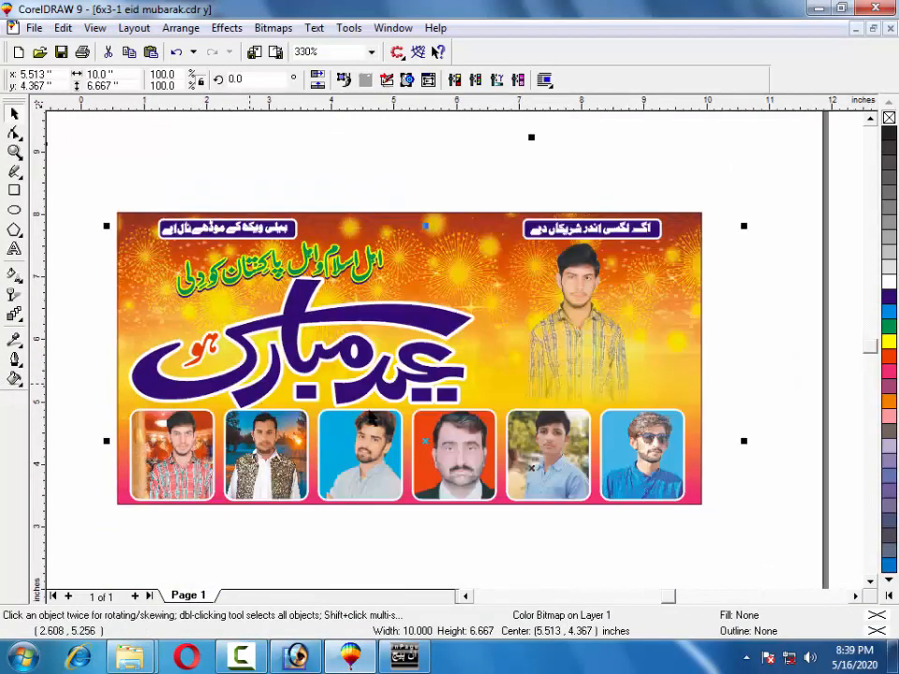
drag(107, 227, 487, 412)
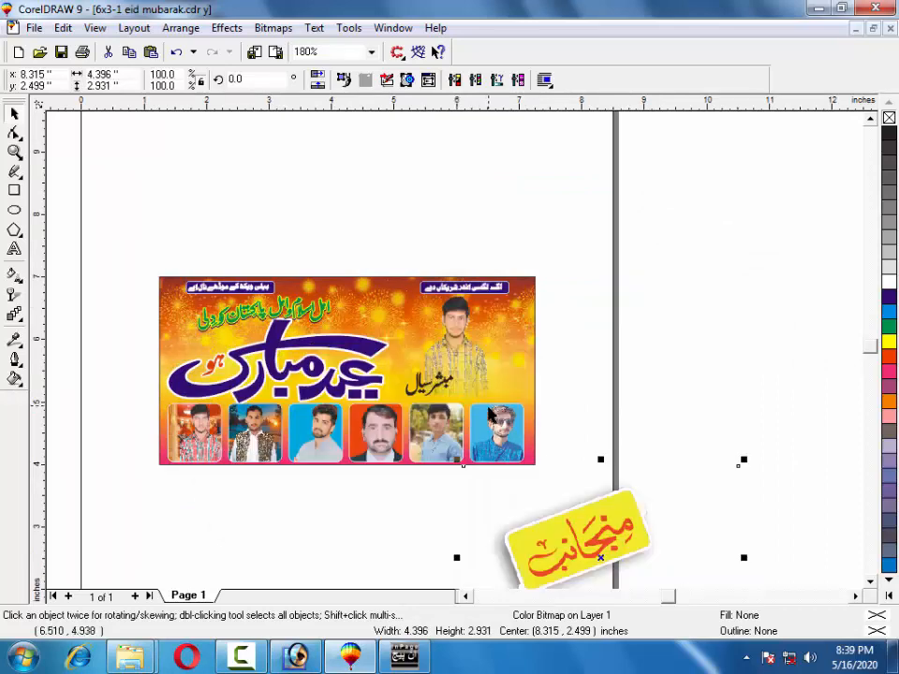
drag(541, 526, 500, 364)
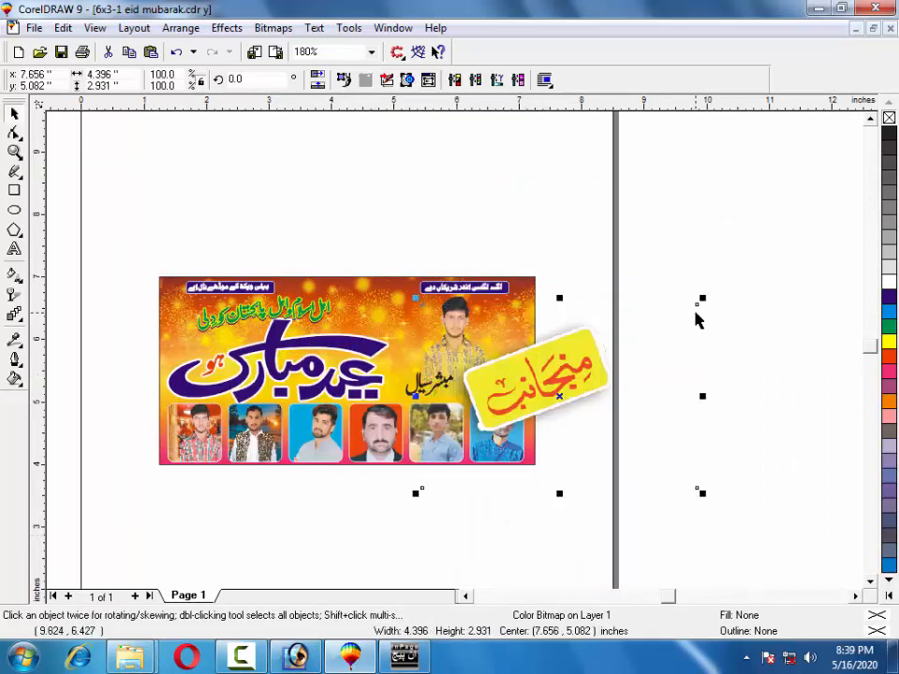
drag(704, 297, 537, 410)
drag(481, 426, 495, 367)
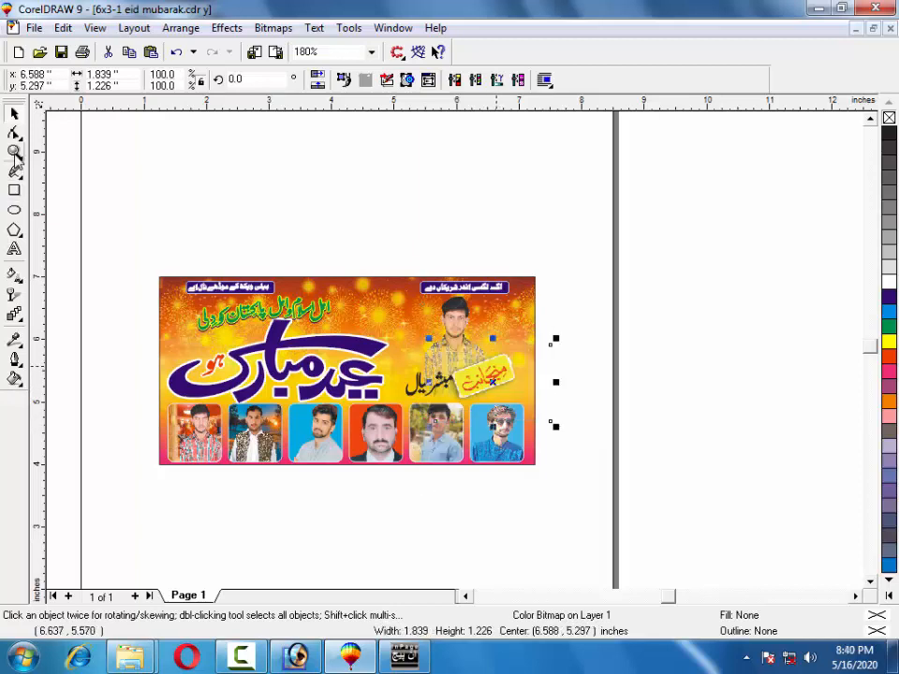
Zoom into the banner's right side and fit the sticker to about 1.3 inches, right of the name.
click(15, 151)
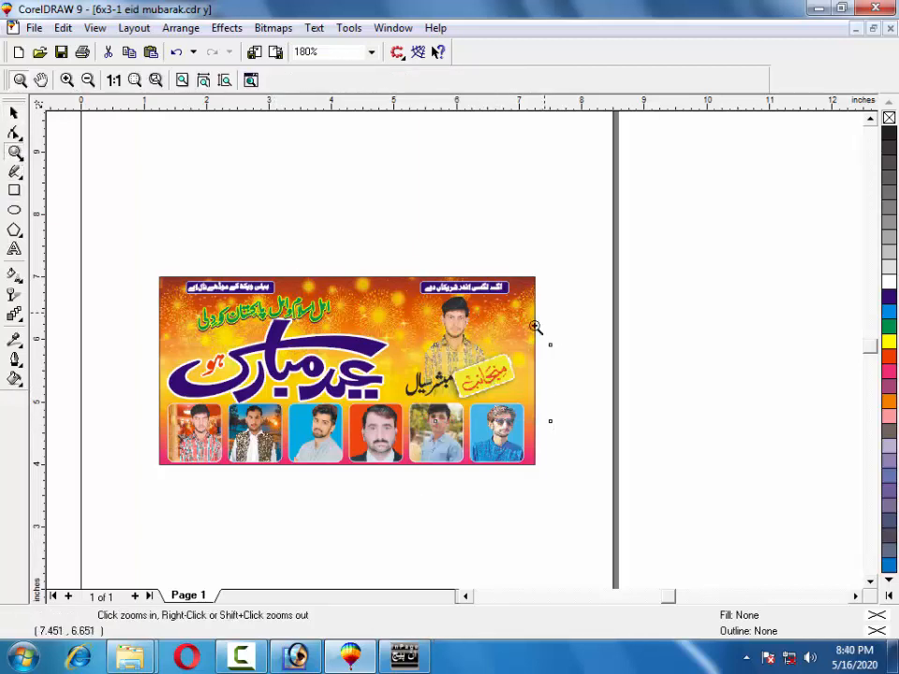
drag(410, 423, 390, 434)
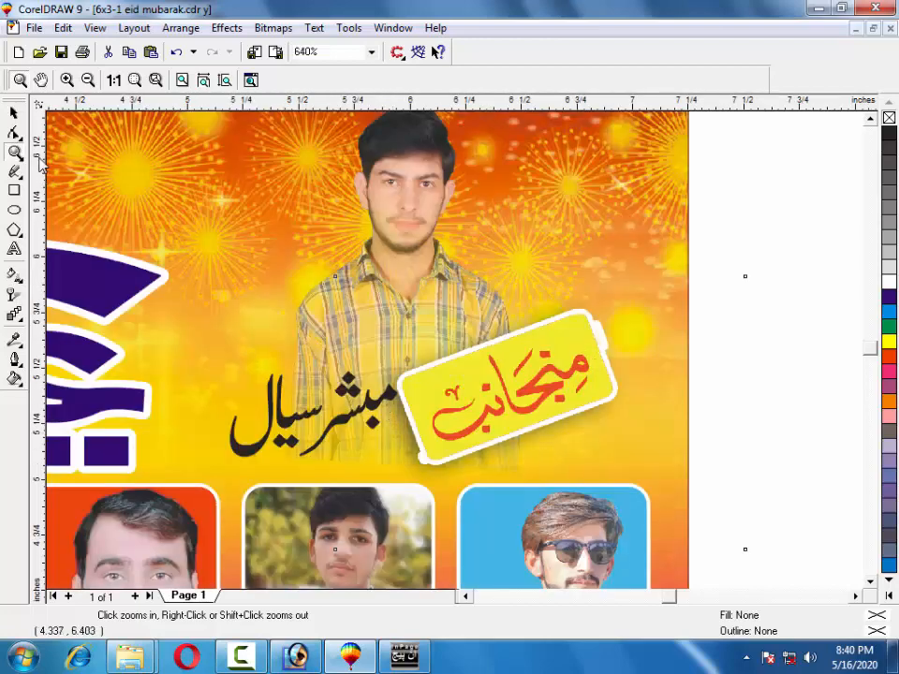
click(21, 114)
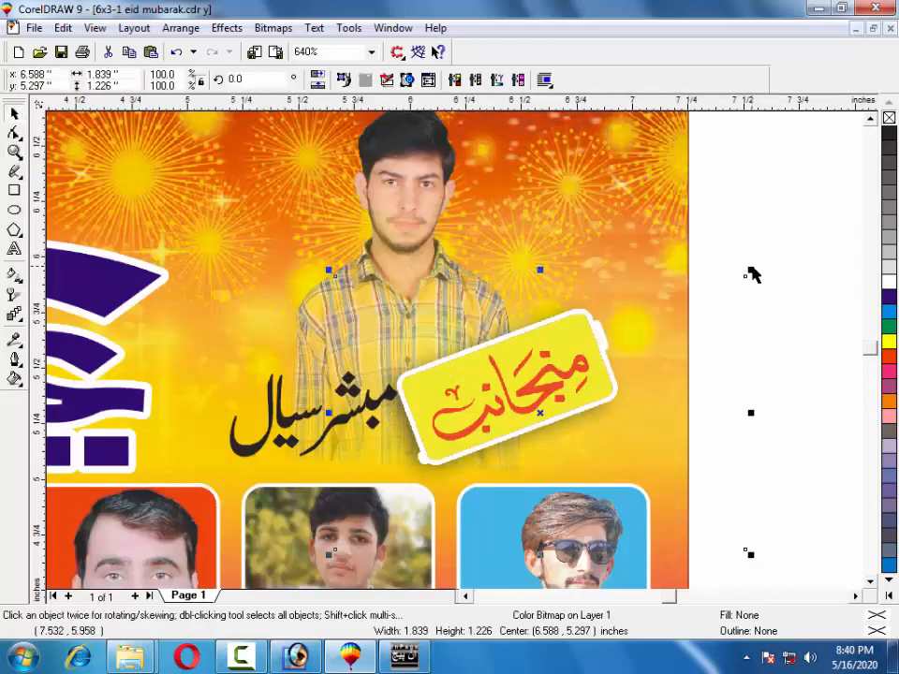
drag(752, 274, 622, 361)
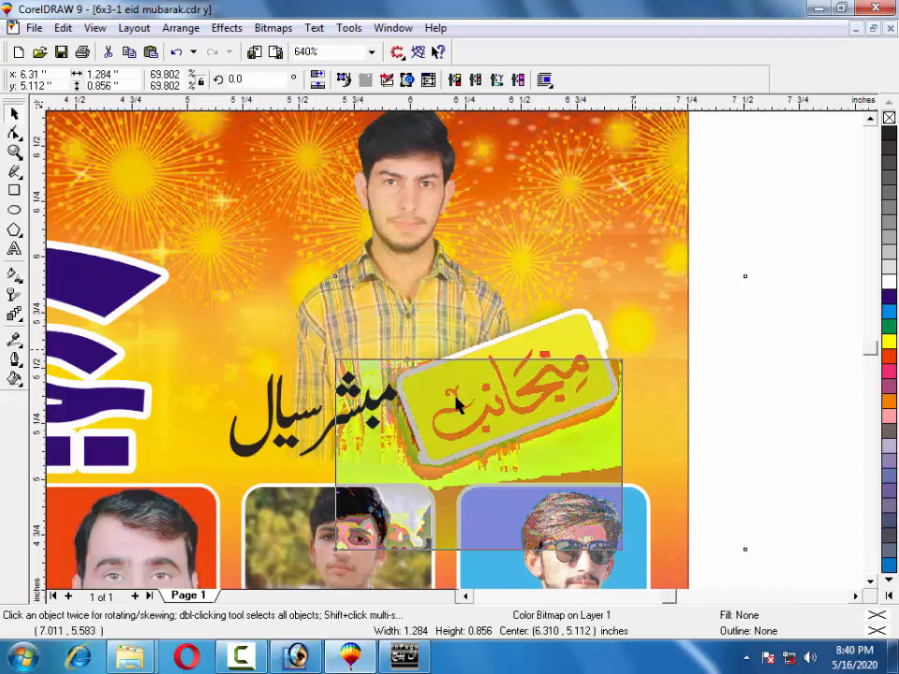
drag(457, 402, 566, 389)
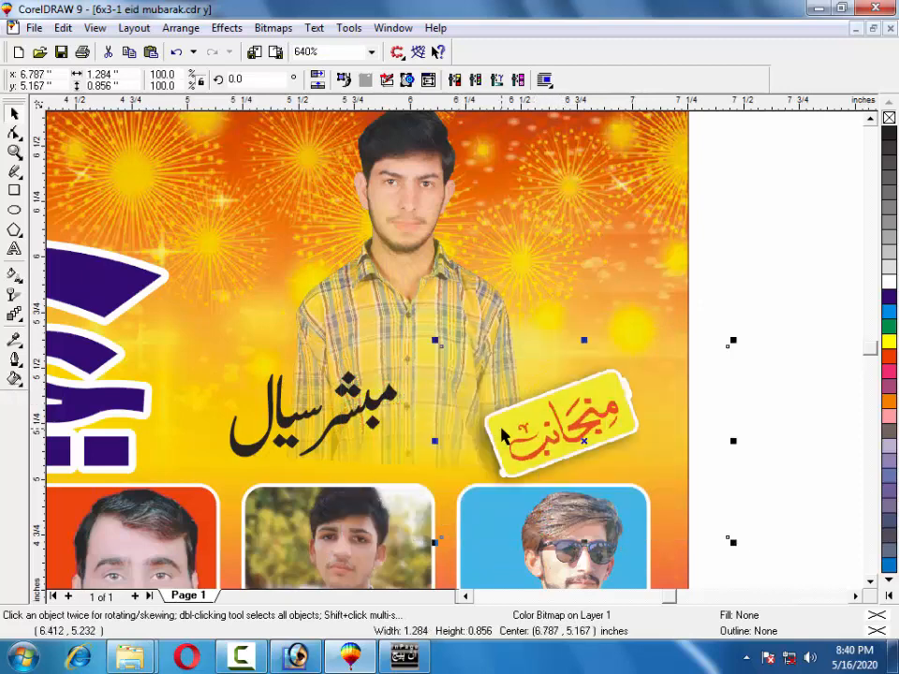
drag(502, 433, 599, 398)
drag(770, 328, 744, 355)
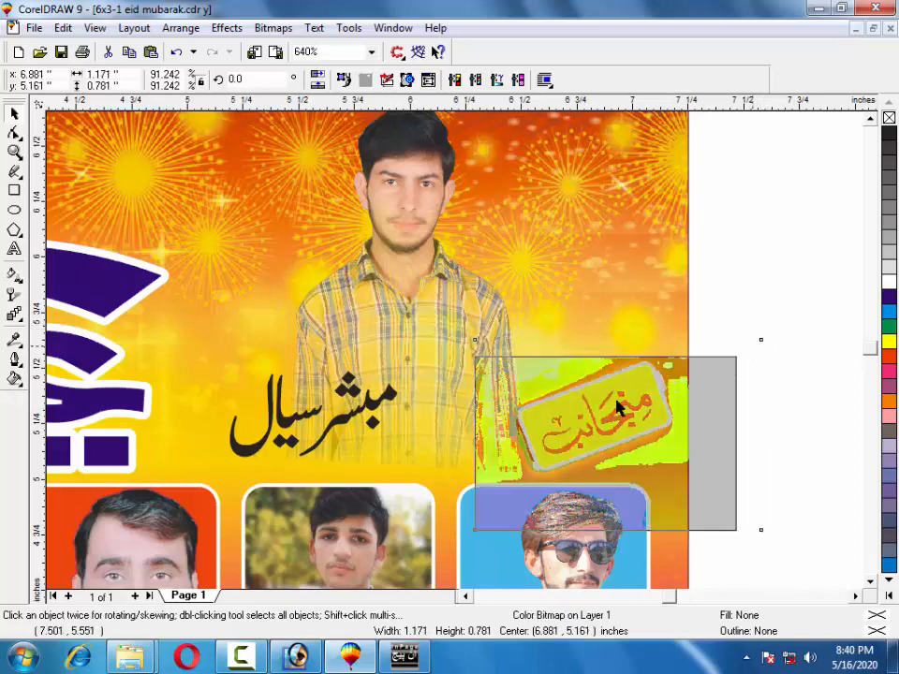
mouse_move(596, 418)
mouse_down()
mouse_move(610, 417)
mouse_move(600, 410)
mouse_up()
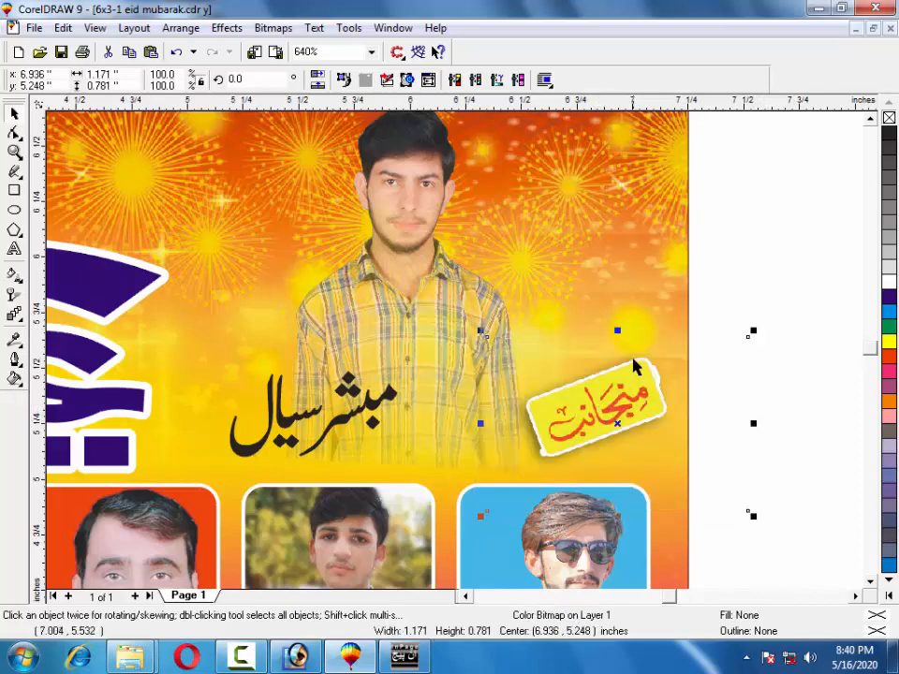
Tilt the Minjanib sticker about 11 degrees and deselect it.
click(657, 383)
drag(752, 328, 770, 335)
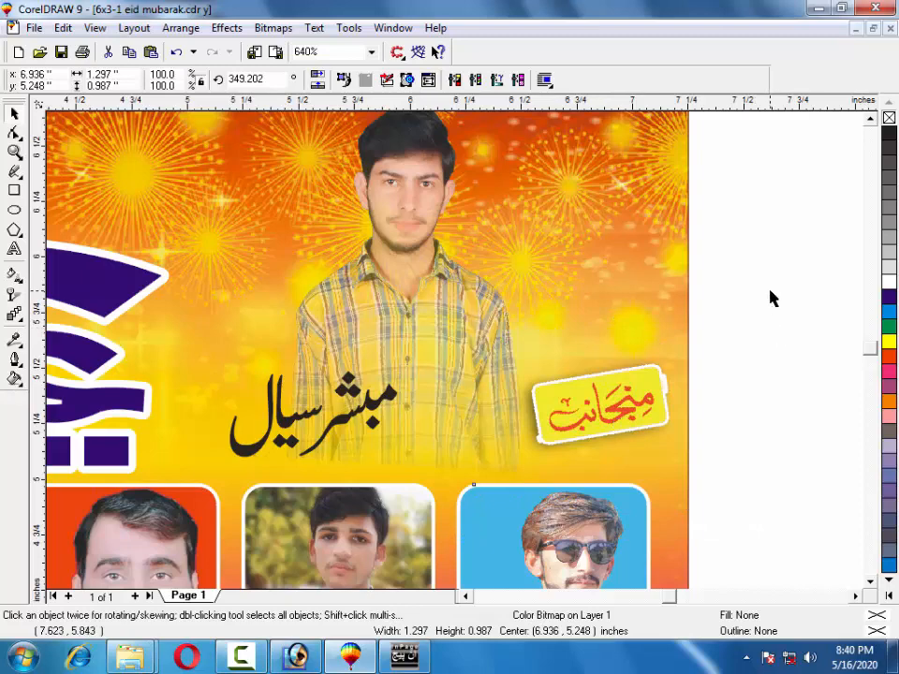
click(777, 263)
Select all three name curves and nudge them right onto the portrait's shirt beside the sticker.
click(260, 448)
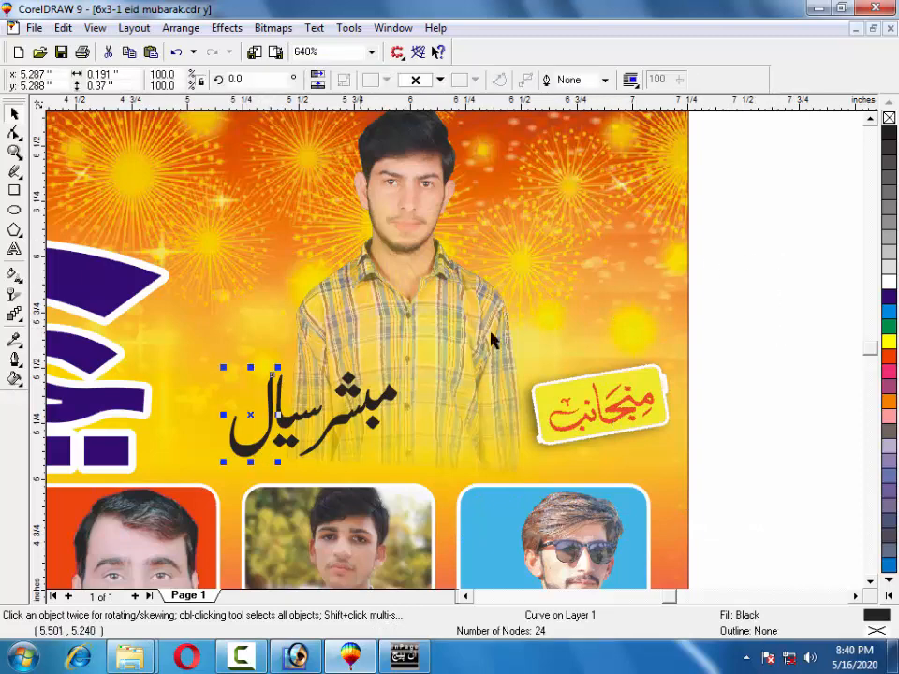
click(699, 264)
drag(706, 229, 208, 463)
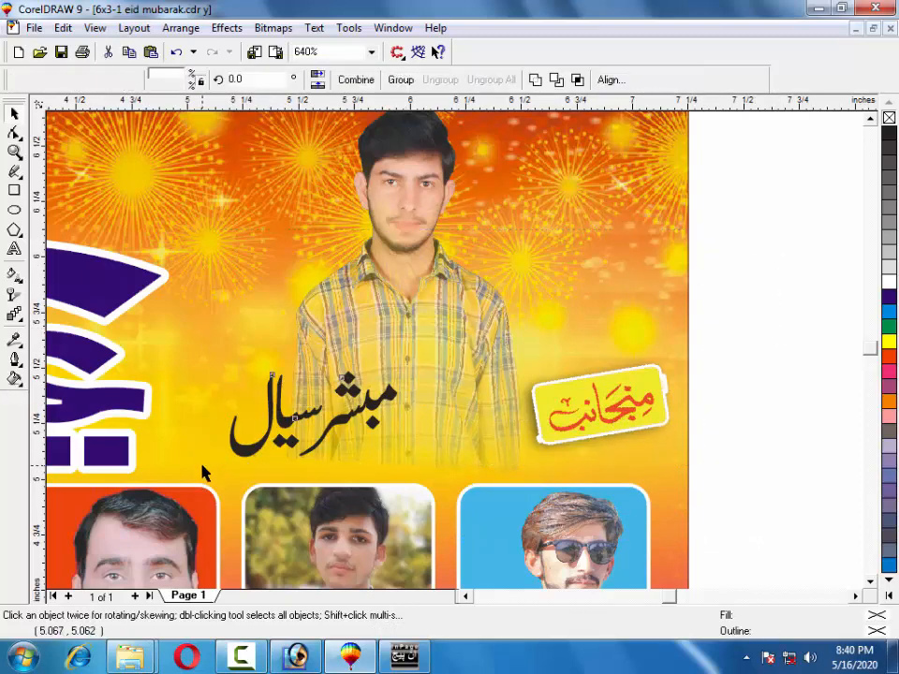
key(Right)
key(Right)
key(Down)
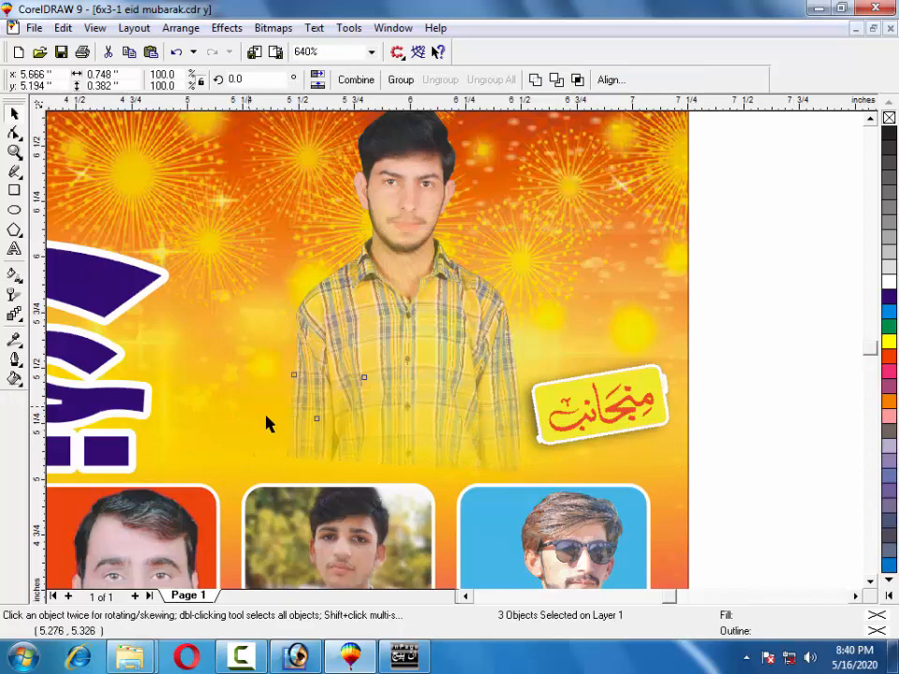
key(Right)
key(Right)
key(Up)
key(Up)
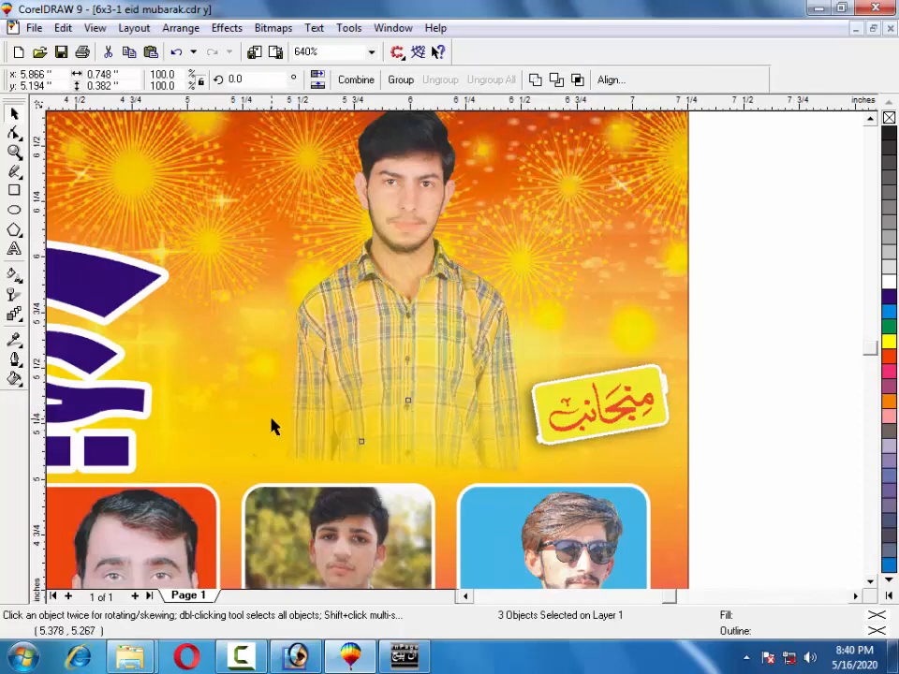
key(Right)
key(Right)
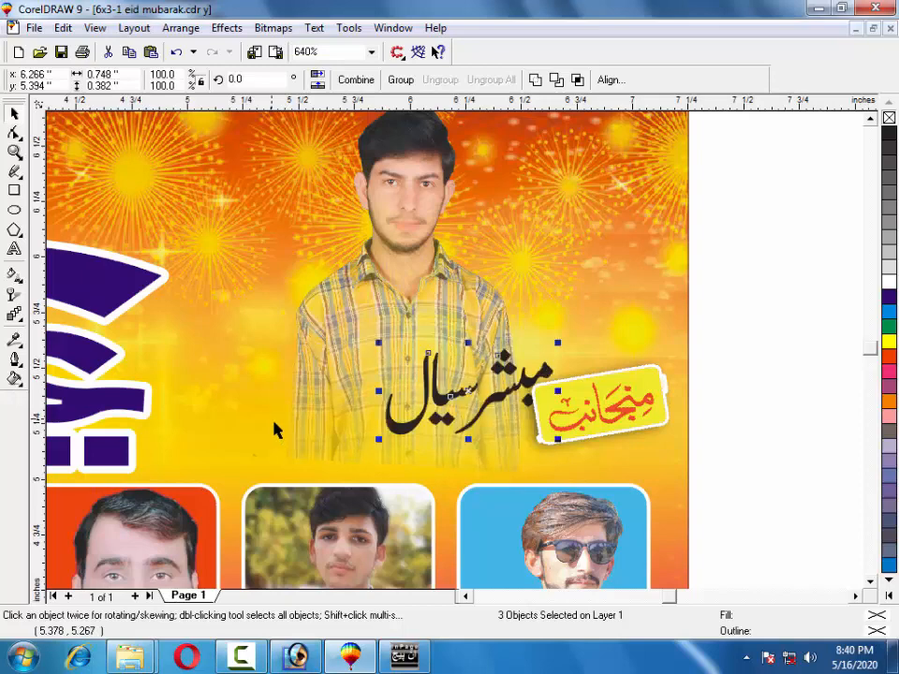
key(Left)
key(Left)
key(Down)
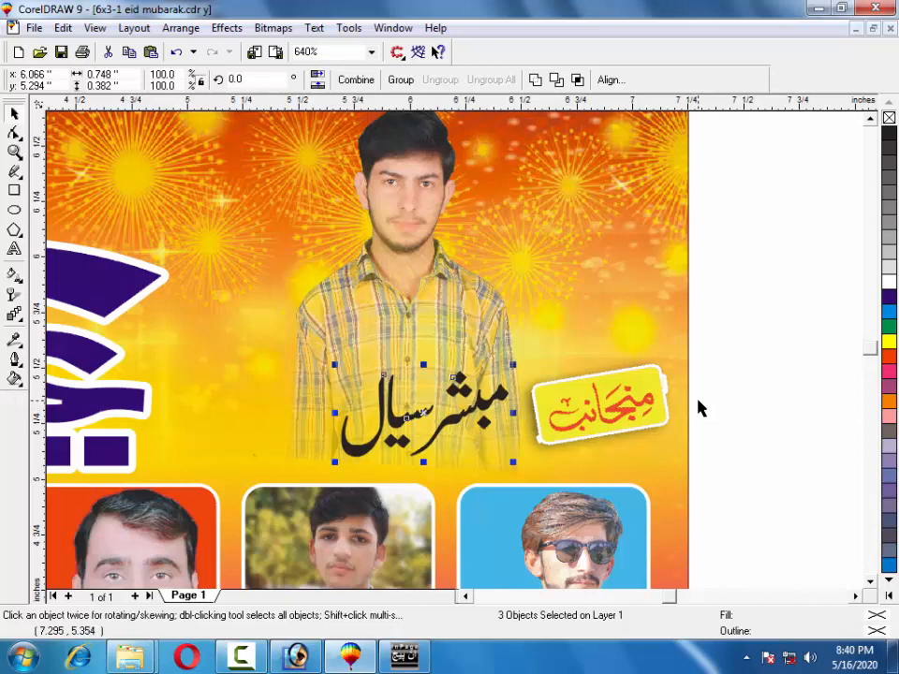
key(F12)
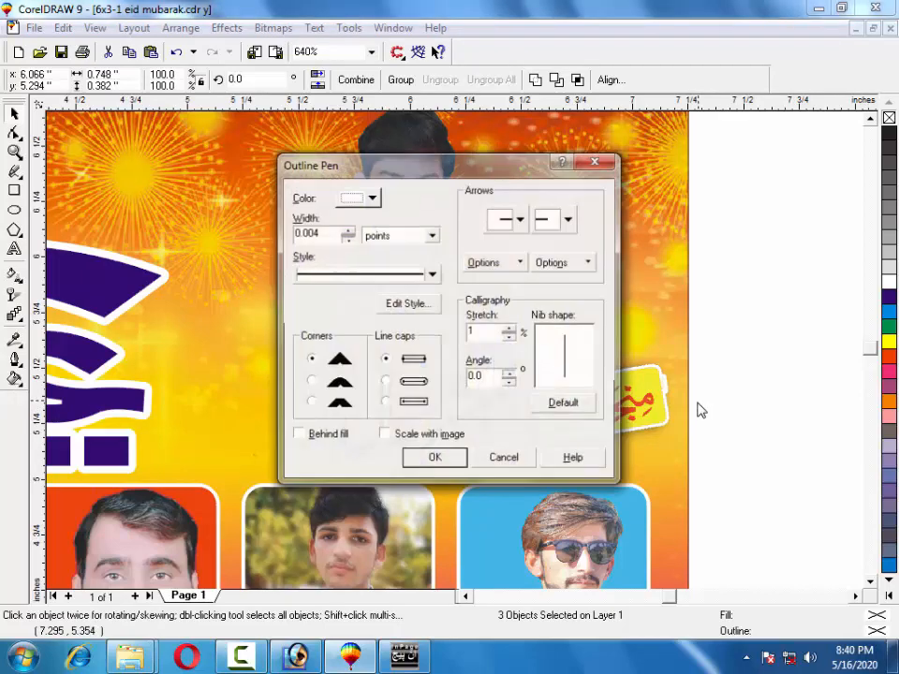
Give the name's outline rounded corners, drawn behind the fill and scaling with the image.
click(315, 381)
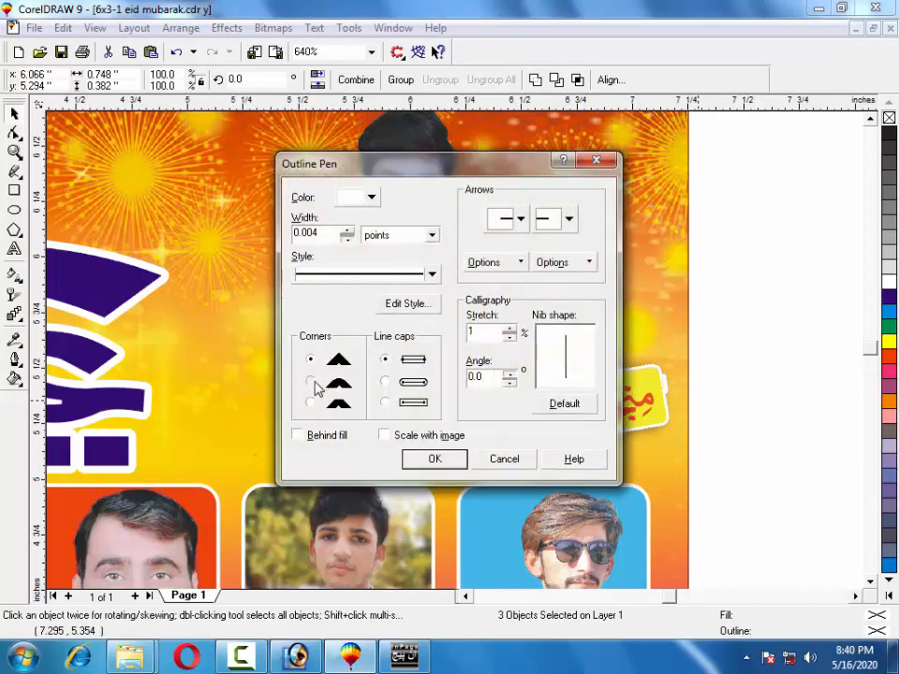
click(307, 437)
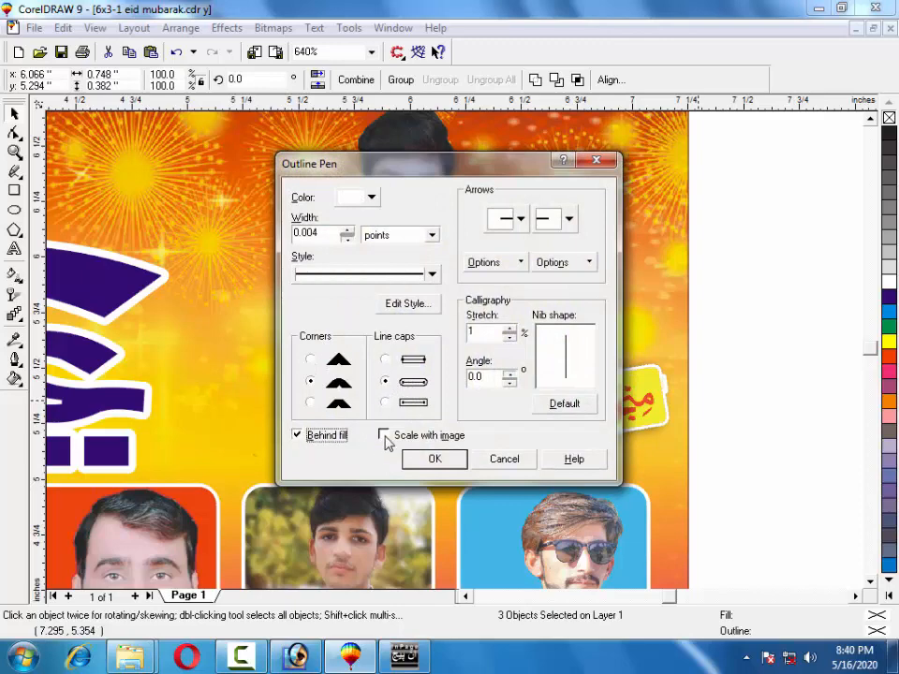
click(386, 436)
click(431, 458)
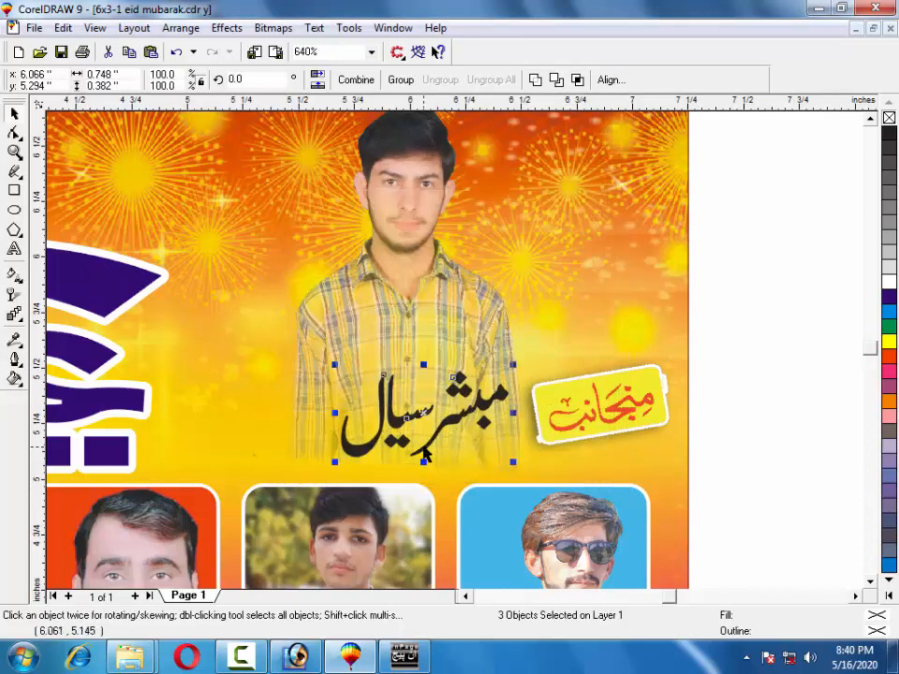
Set the outline width to 8 pt, then make it slightly thinner.
key(F12)
drag(325, 234, 224, 234)
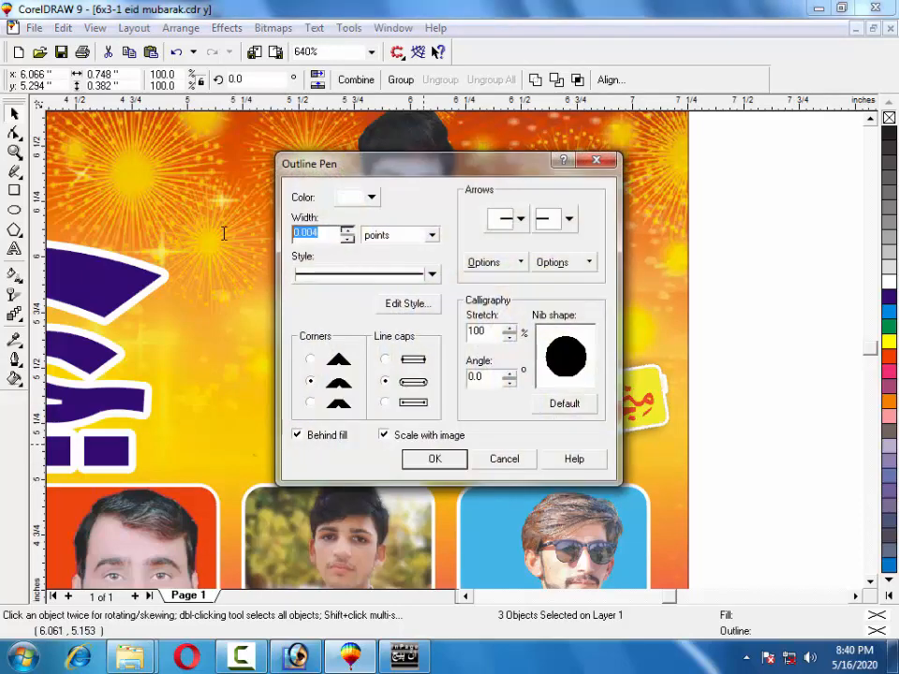
text(8)
key(Return)
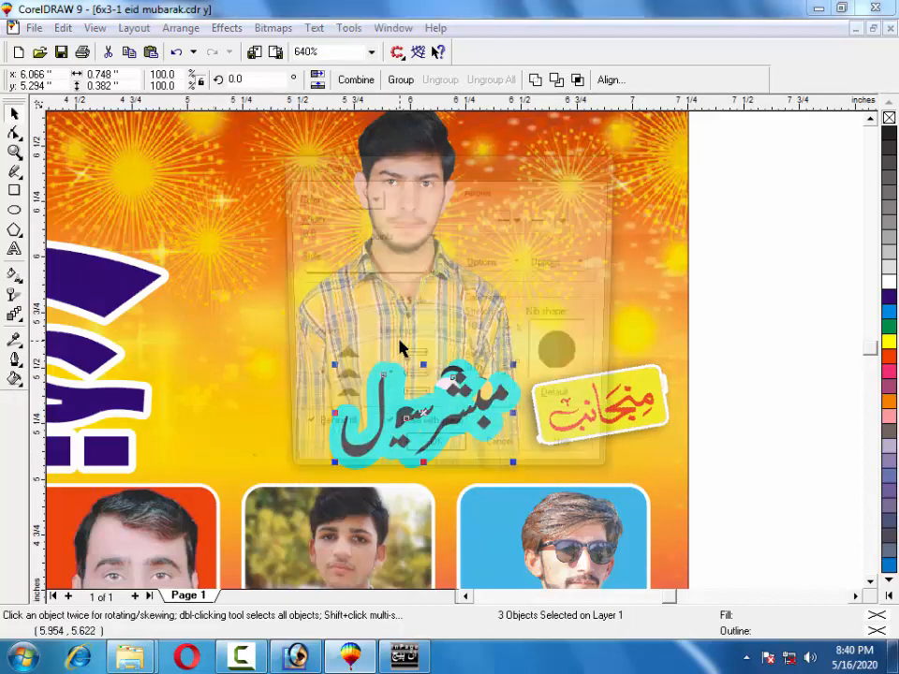
key(F12)
drag(331, 235, 284, 242)
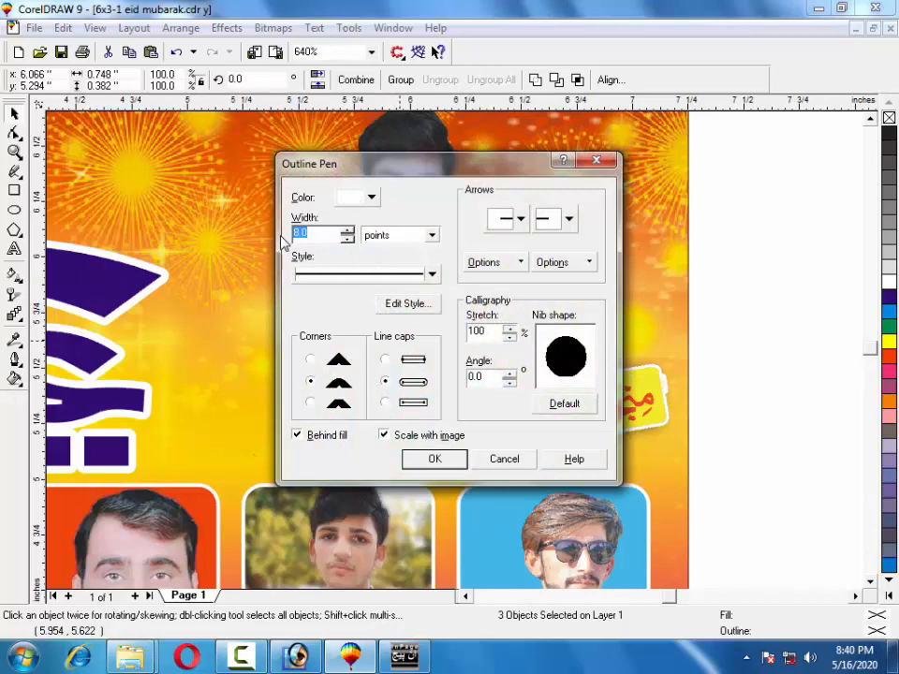
key(Return)
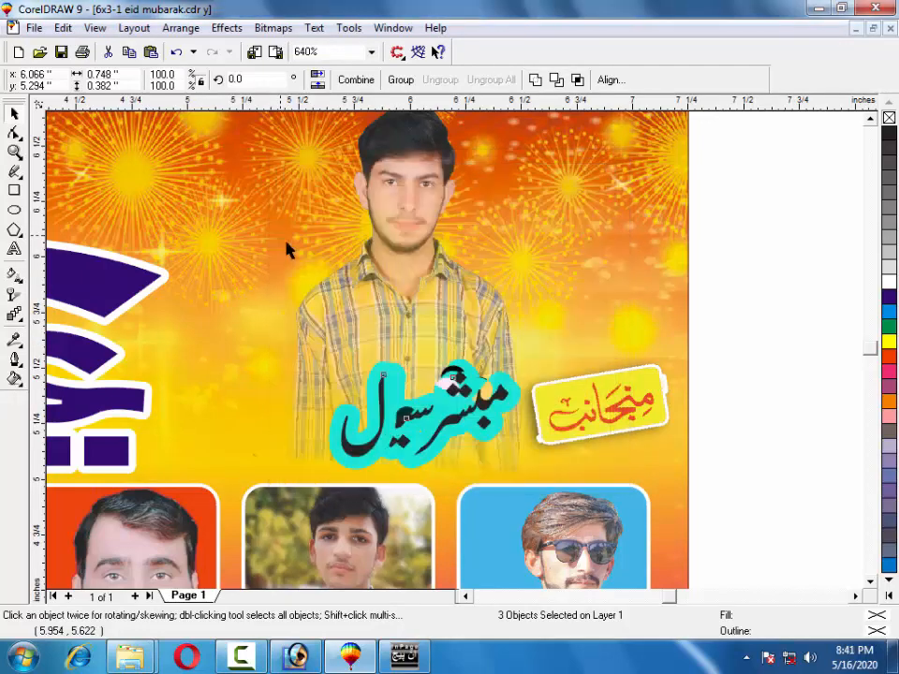
Fill the first word of the name magenta, then reselect all three name parts.
click(801, 347)
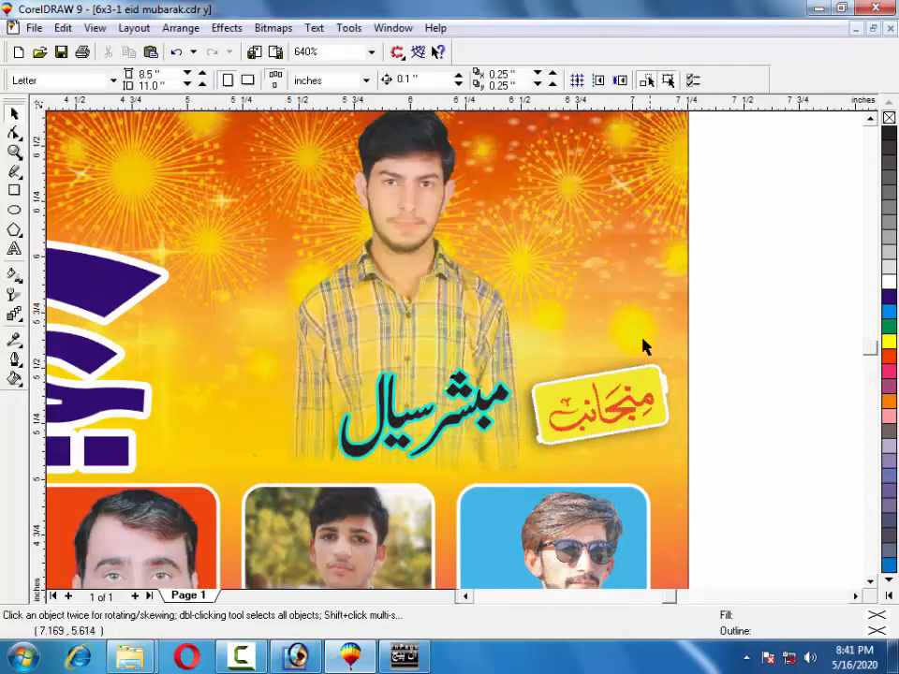
click(890, 371)
click(488, 406)
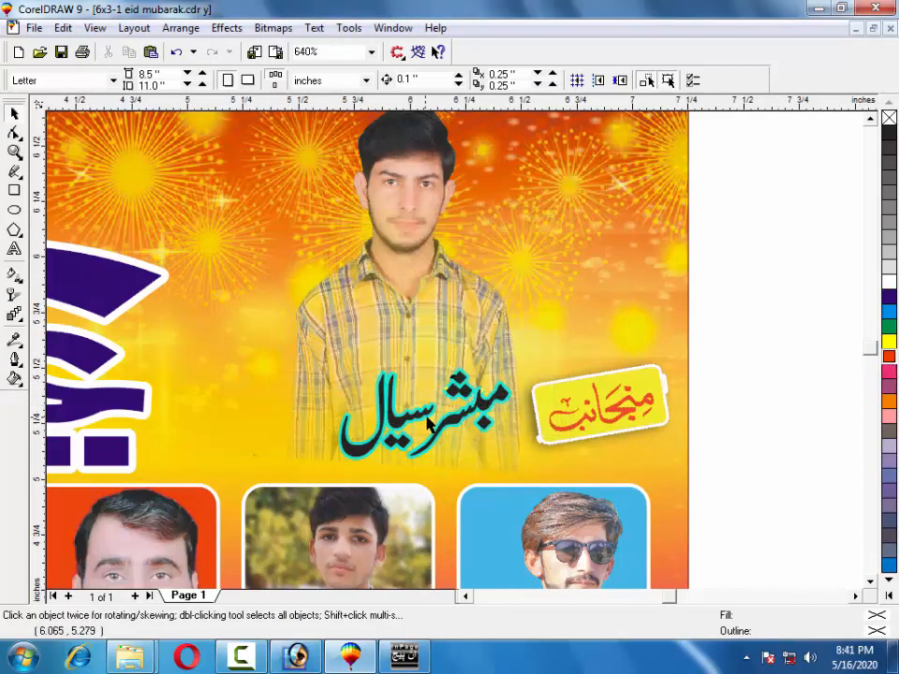
click(455, 419)
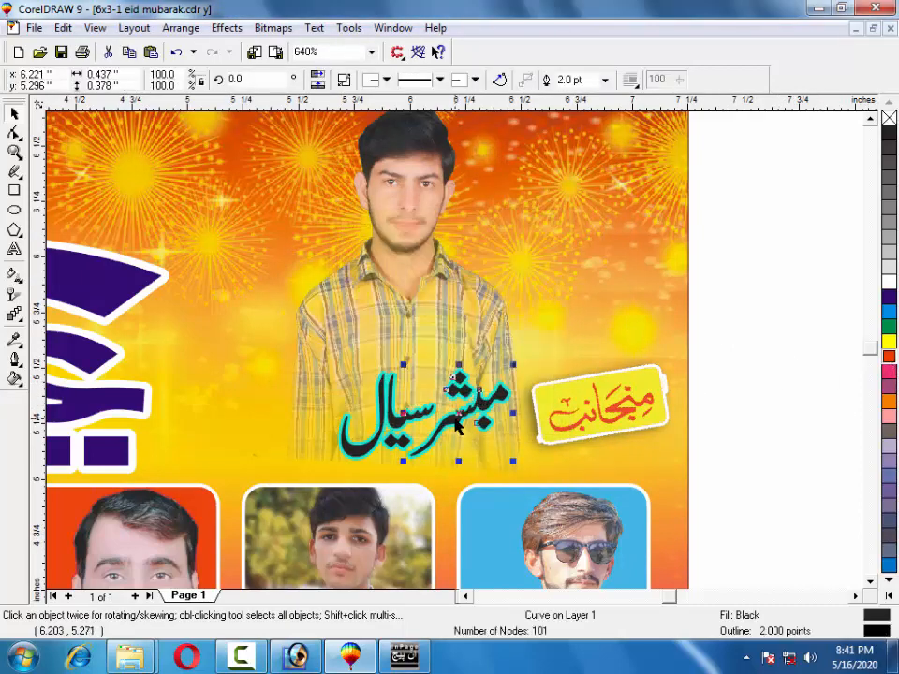
click(891, 373)
click(755, 343)
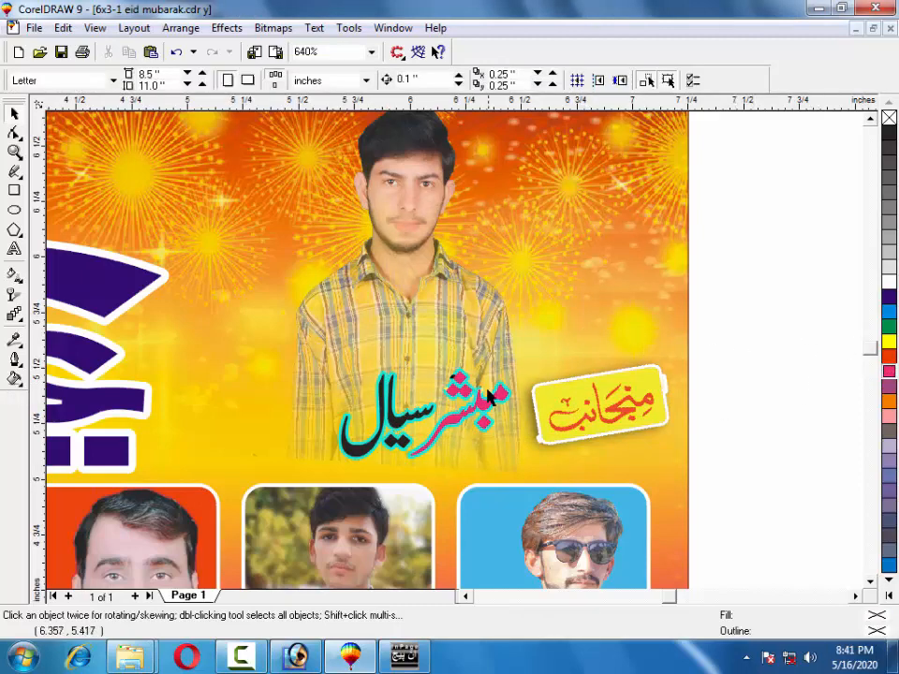
drag(662, 306, 316, 468)
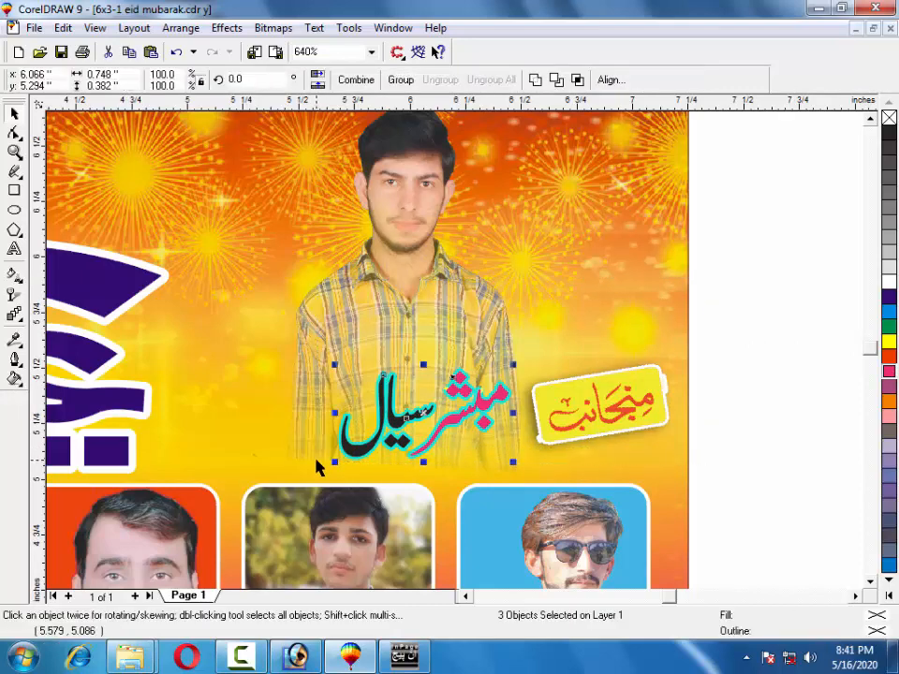
Duplicate the outlined name with Ctrl+D and offset the copy slightly over the original.
key(Up)
key(Up)
key(Up)
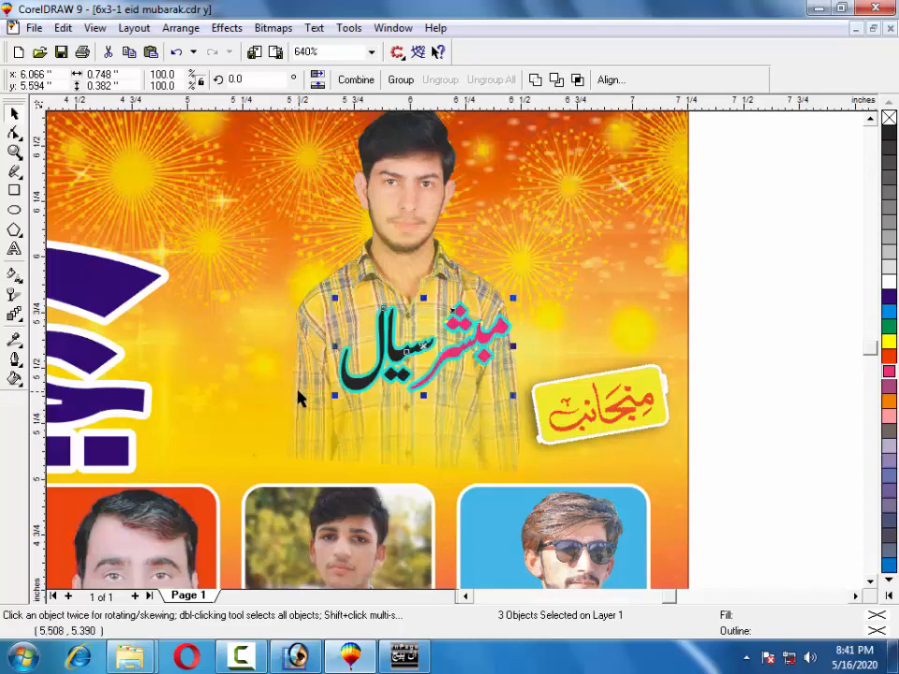
key(Down)
key(Down)
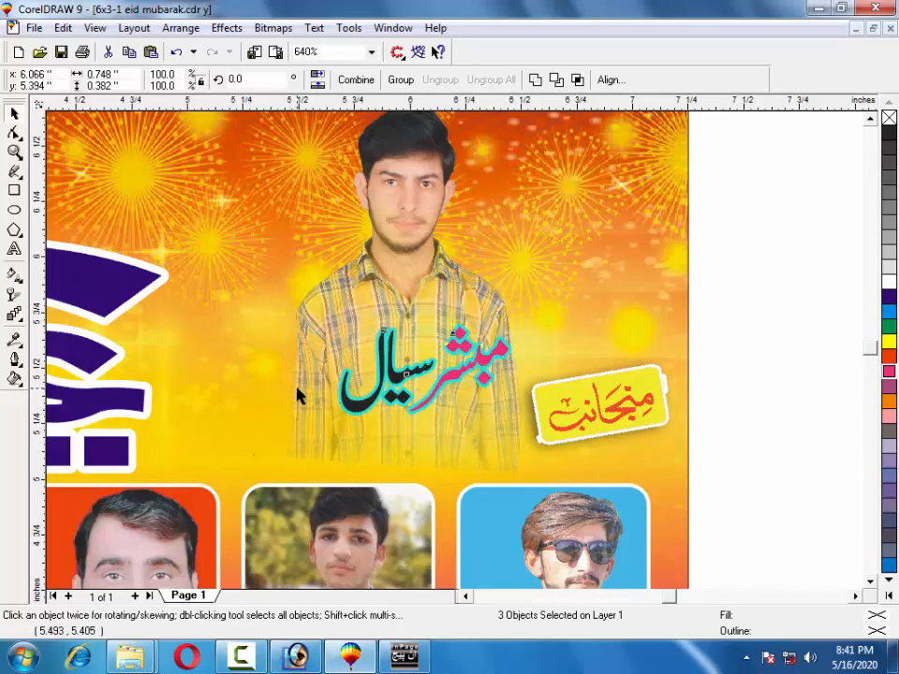
key(Down)
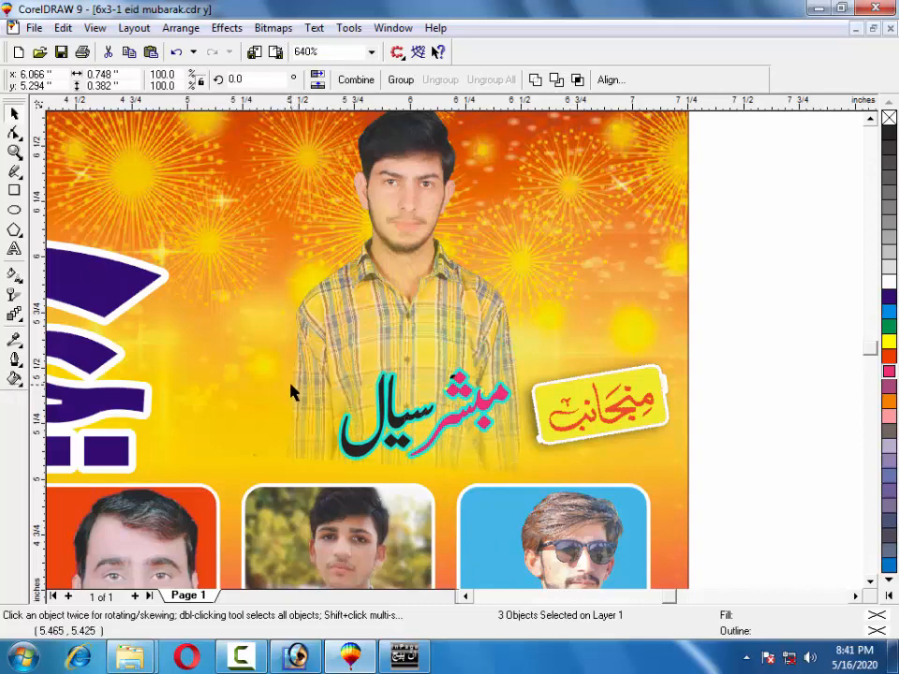
key(ctrl+d)
key(Left)
key(Left)
key(Left)
key(Left)
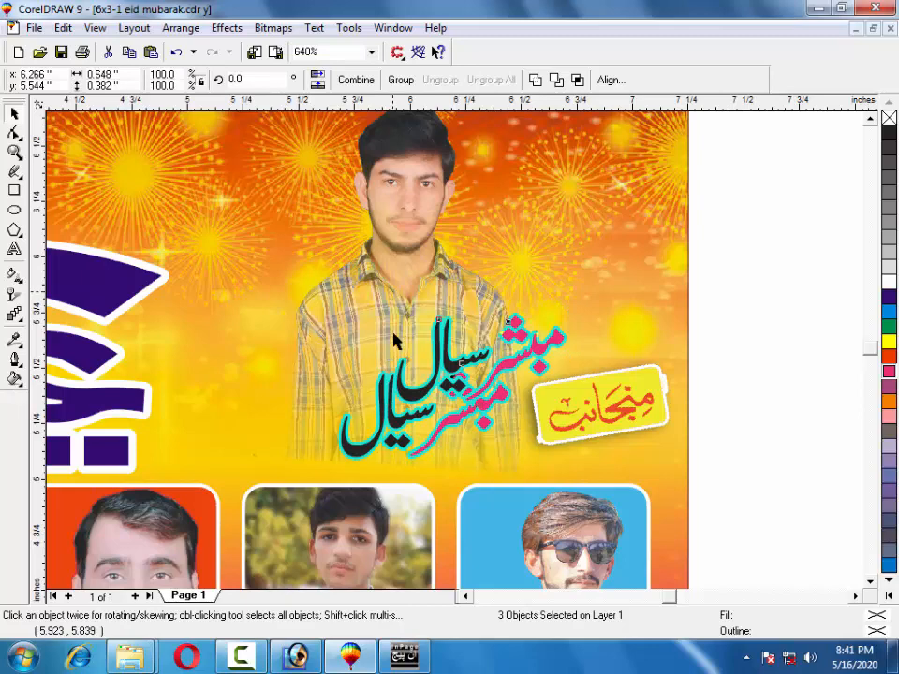
key(Down)
key(Down)
key(Down)
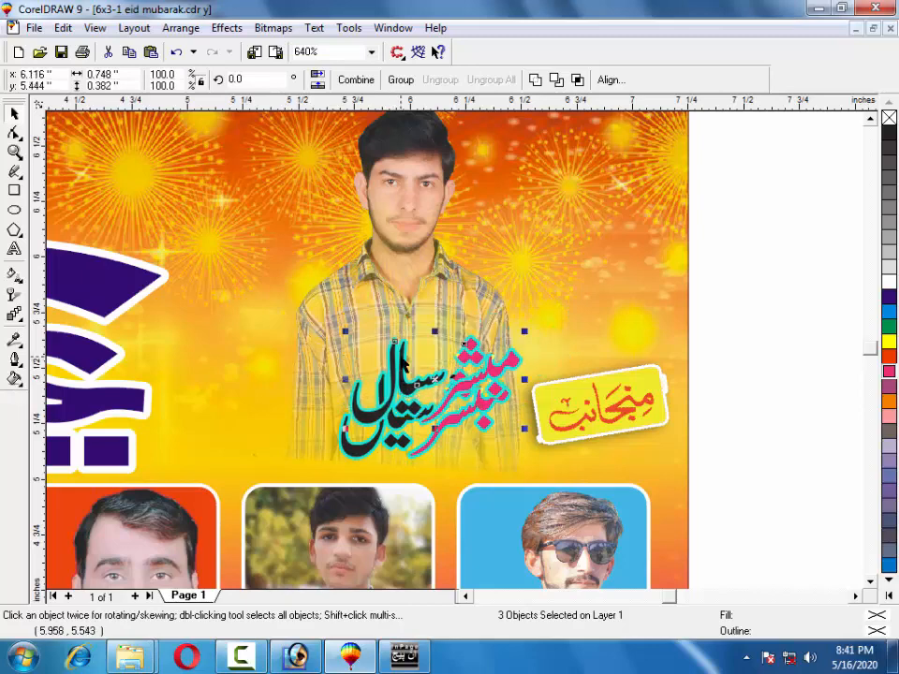
key(Left)
key(Left)
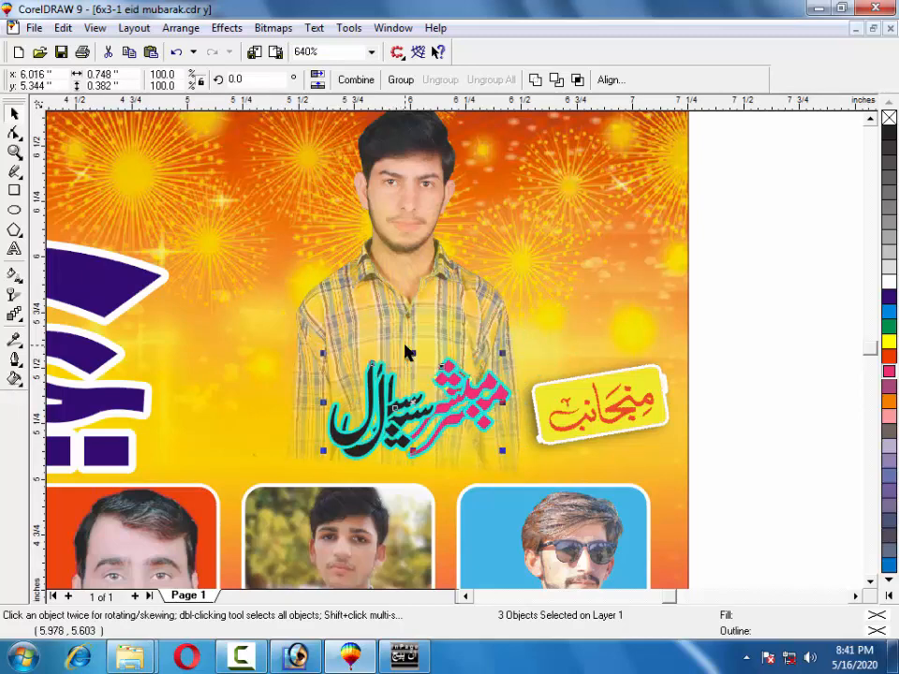
drag(336, 433, 399, 455)
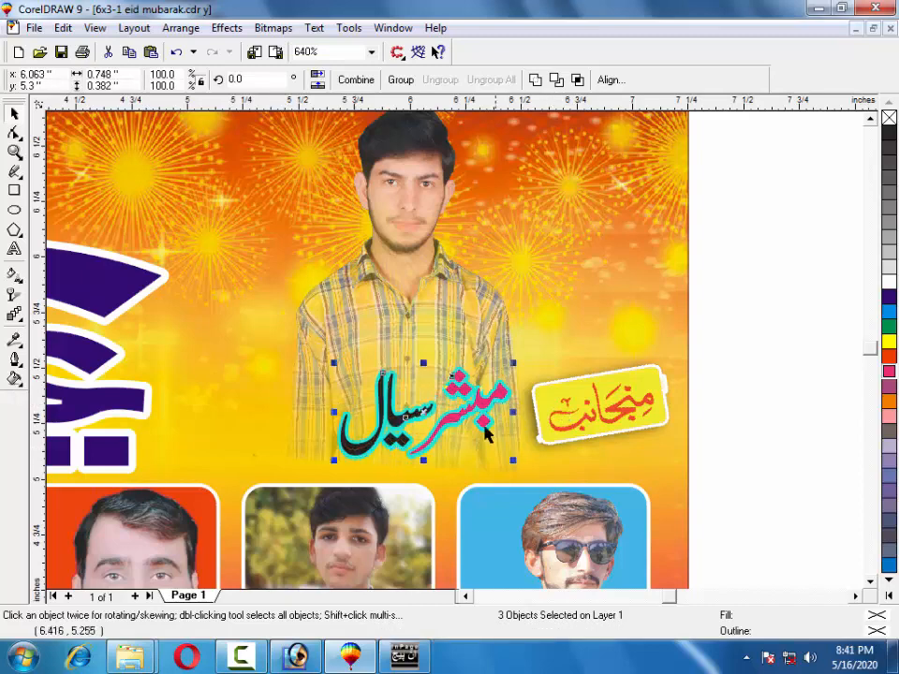
Give the copied Urdu name a white outline, nudge it up-right, and fill it orange-red.
right_click(890, 346)
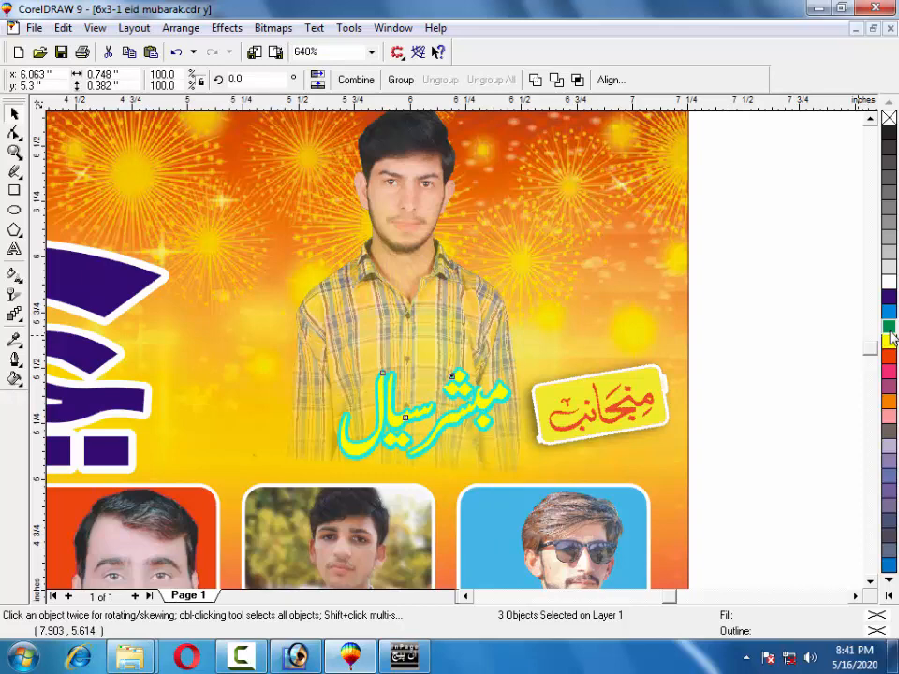
click(888, 328)
key(ctrl+z)
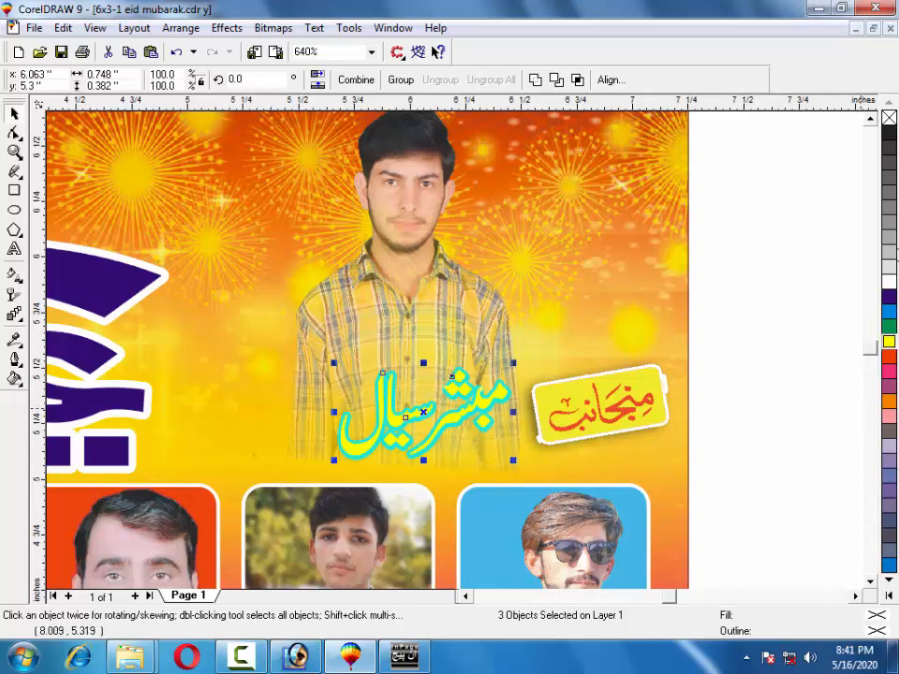
right_click(890, 283)
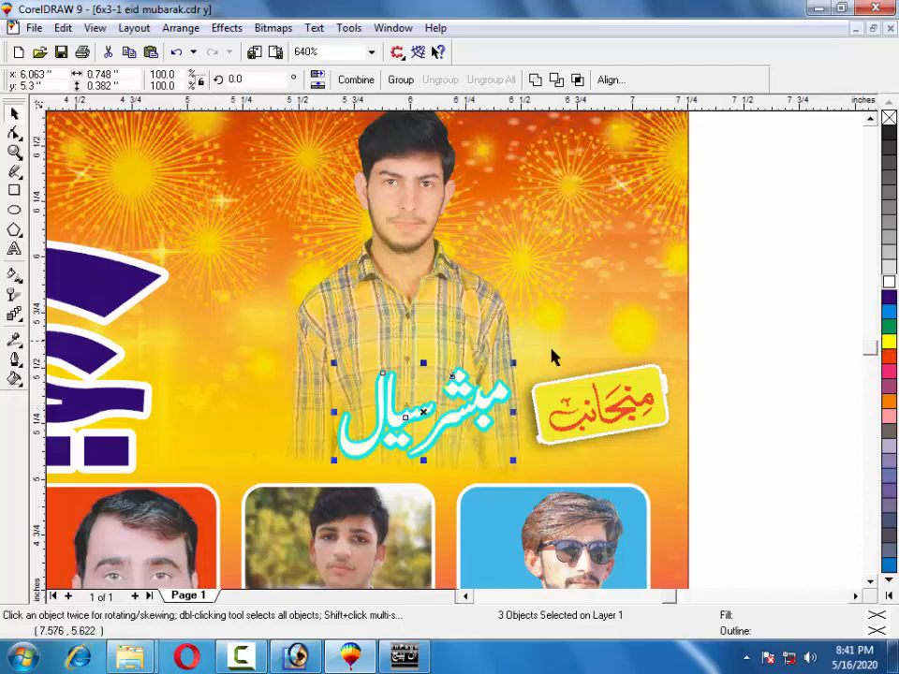
drag(357, 442, 359, 440)
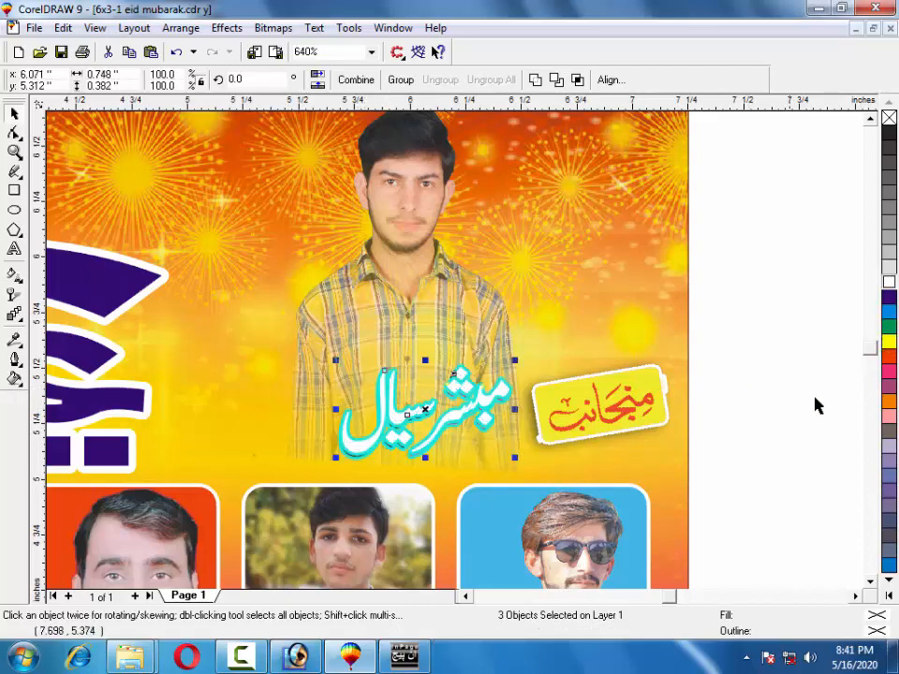
click(889, 357)
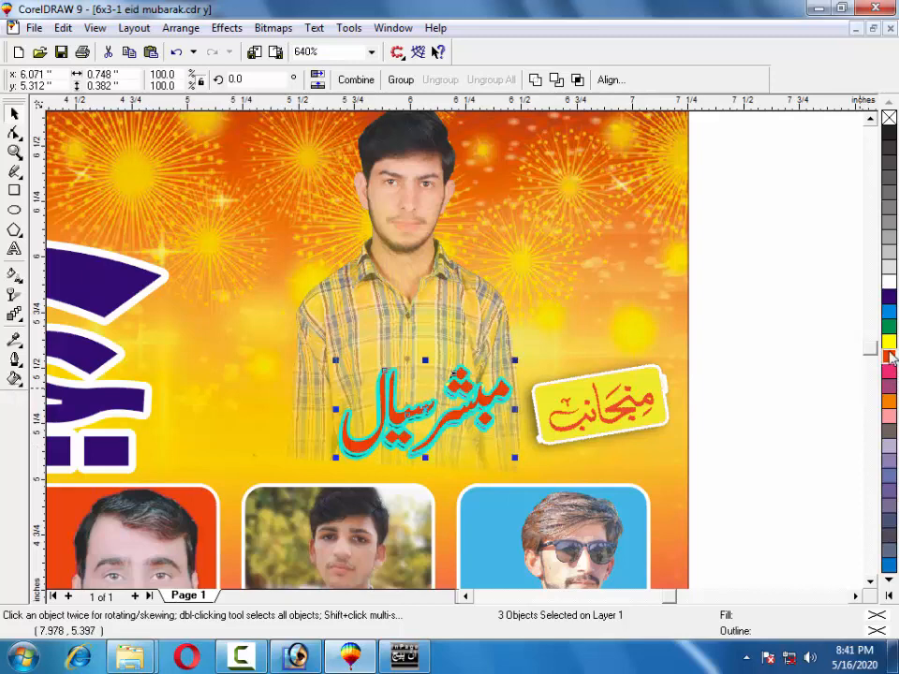
click(737, 325)
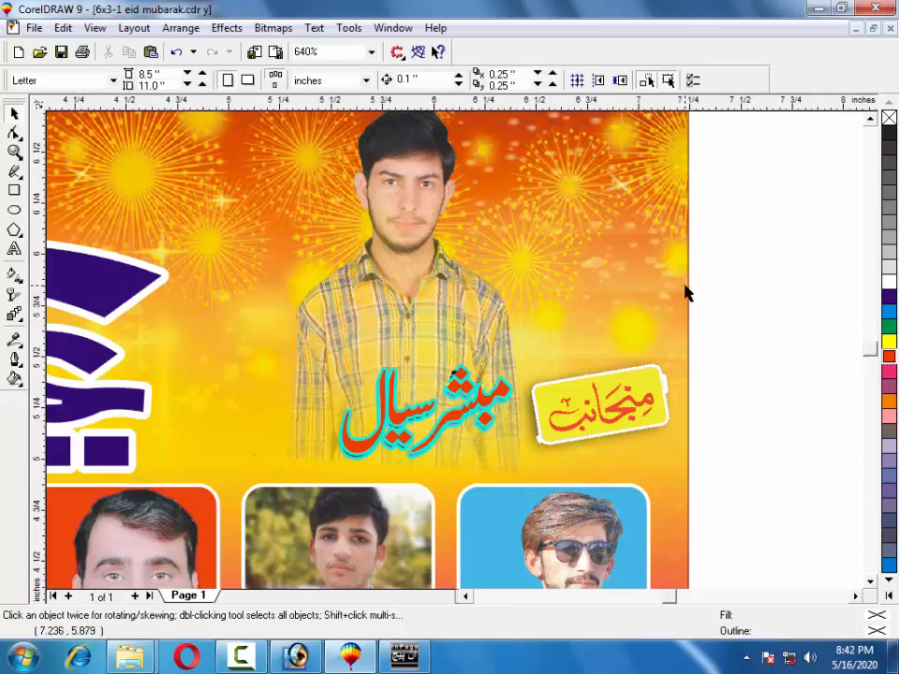
Zoom out to 340% and marquee-select all 20 objects making up the banner.
scroll(676, 293, down, 2)
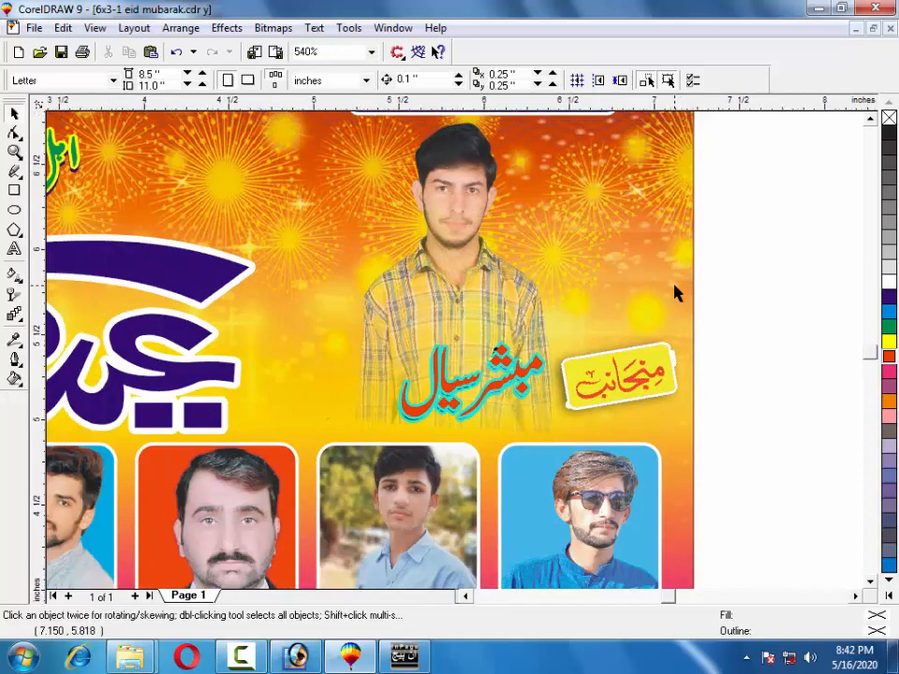
scroll(676, 293, down, 3)
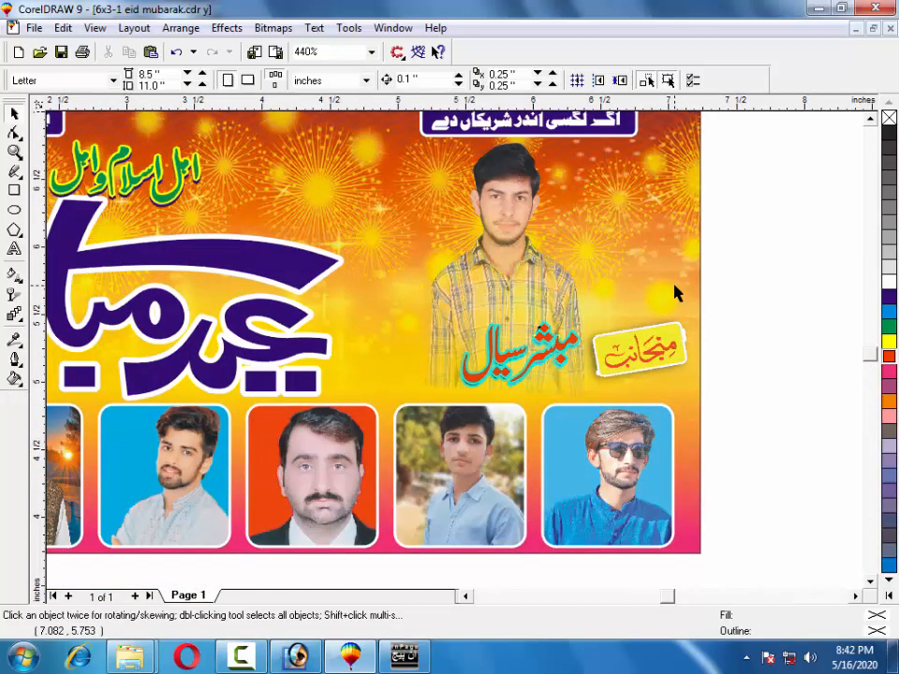
scroll(721, 379, down, 1)
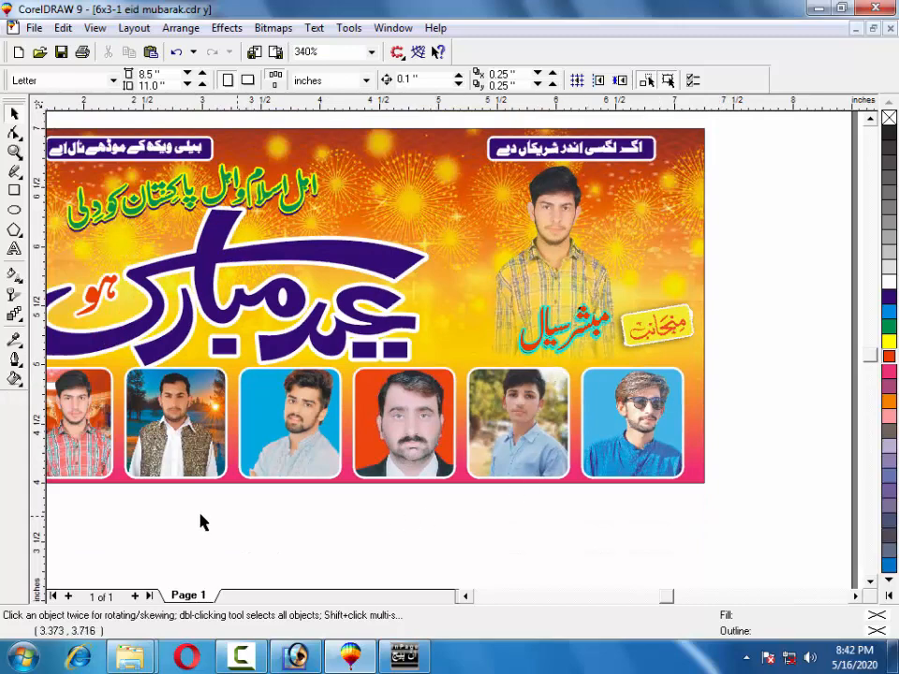
scroll(44, 514, left, 2)
drag(71, 508, 70, 507)
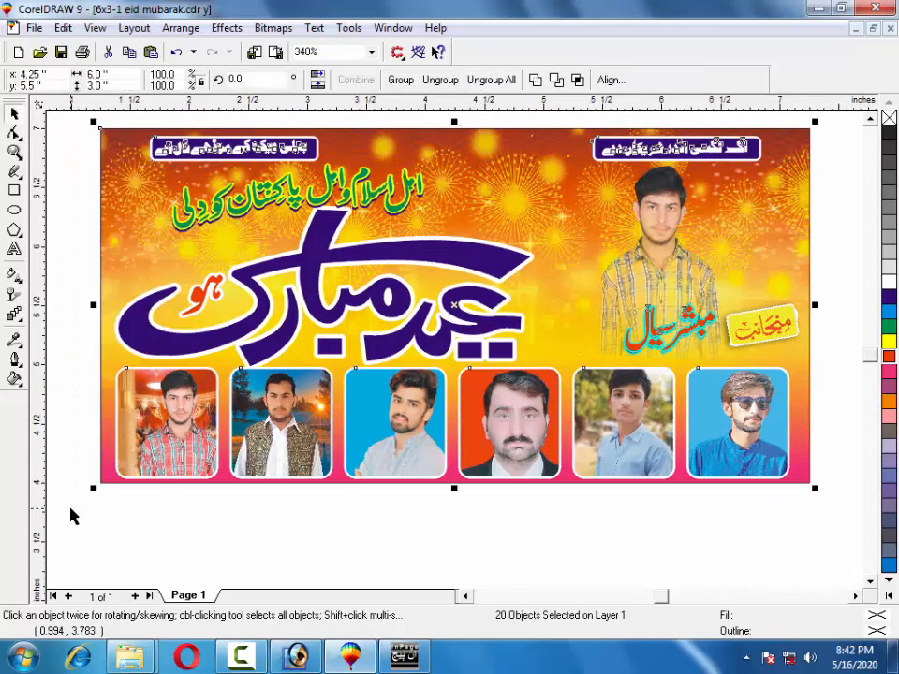
Export '6x3-1 eid mubarak.jpg', accepting 1900×900 px at 300 dpi and default JPEG compression, then minimize CorelDRAW.
click(275, 52)
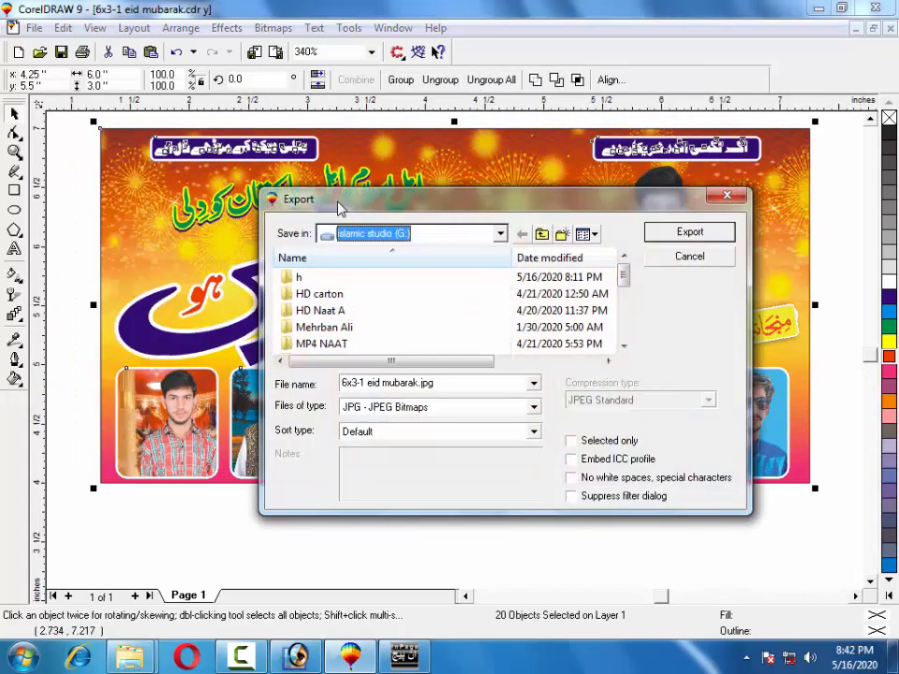
click(464, 387)
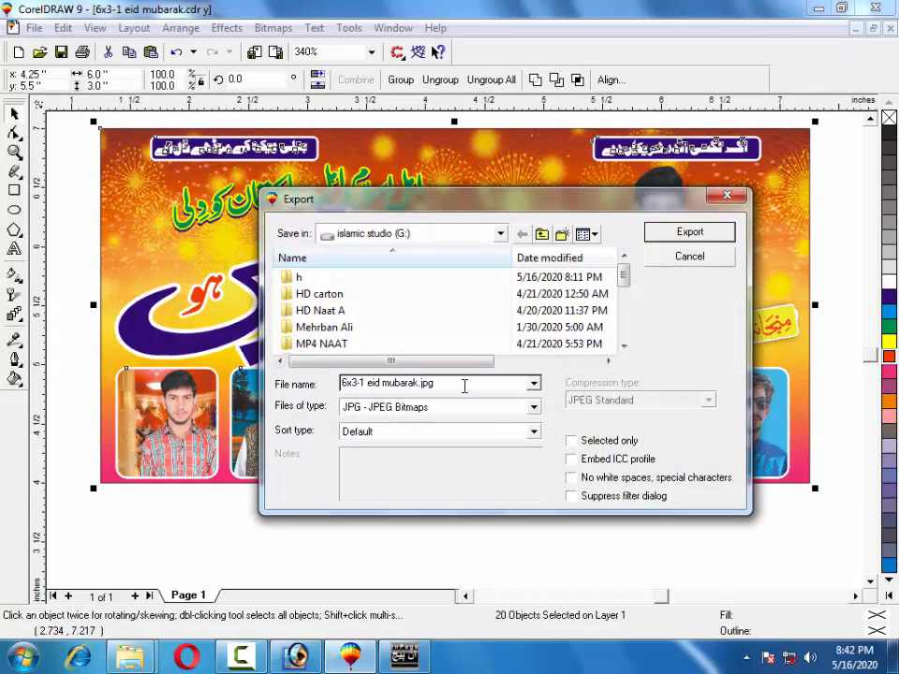
click(663, 234)
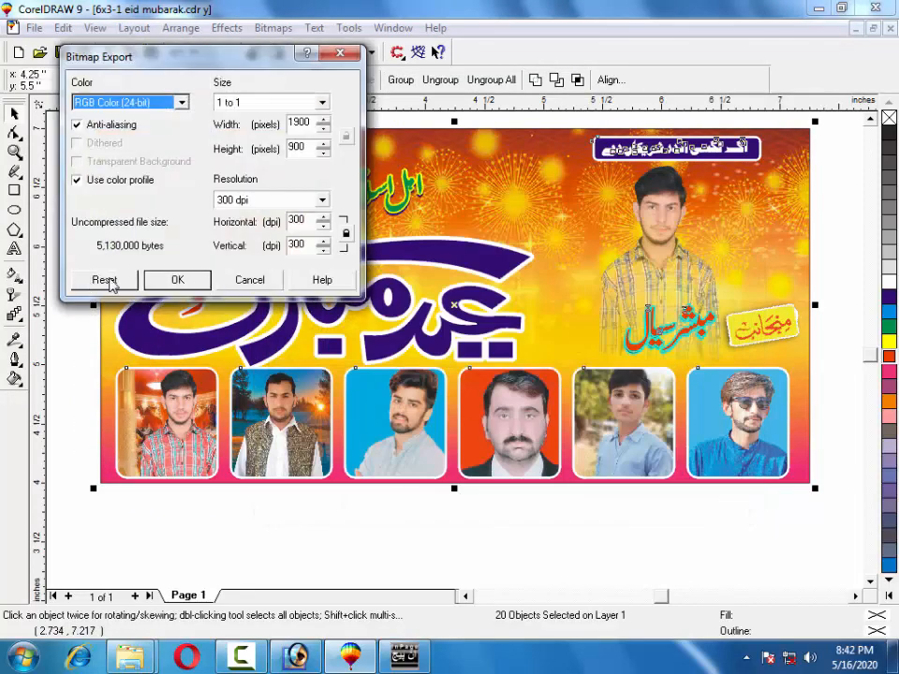
click(174, 283)
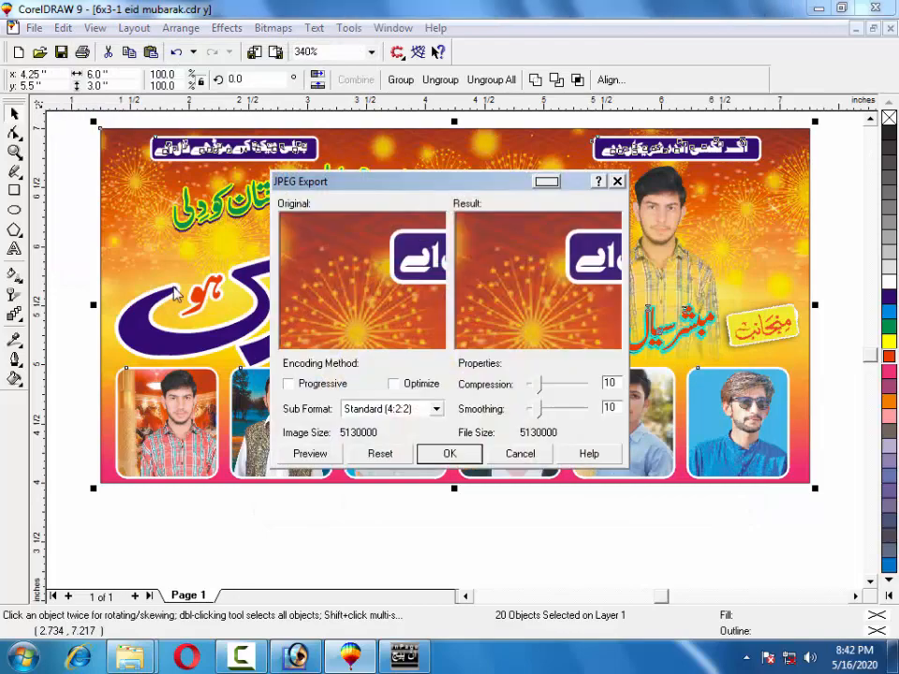
click(466, 453)
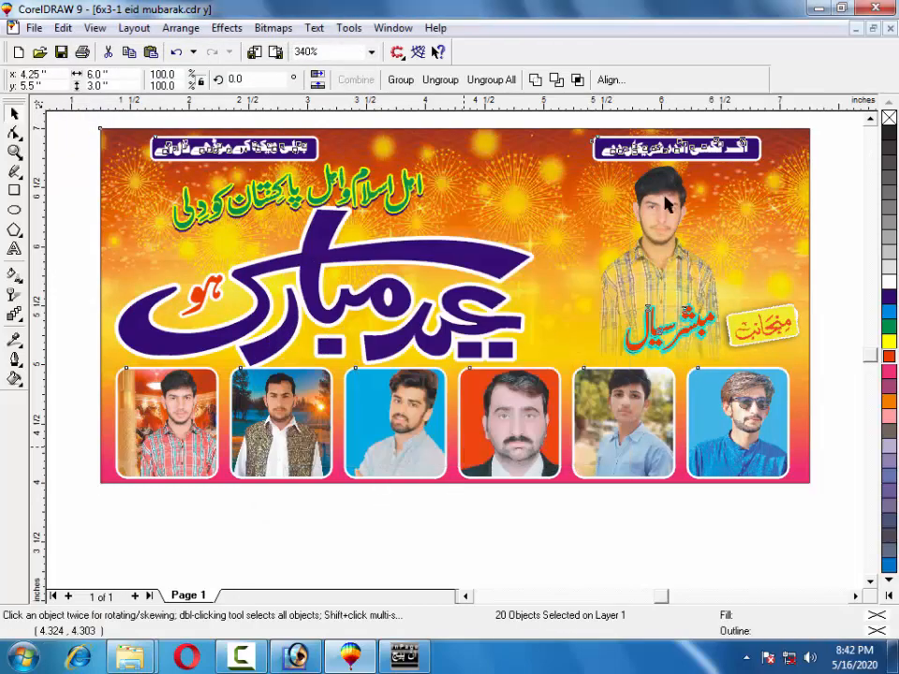
click(817, 8)
click(65, 222)
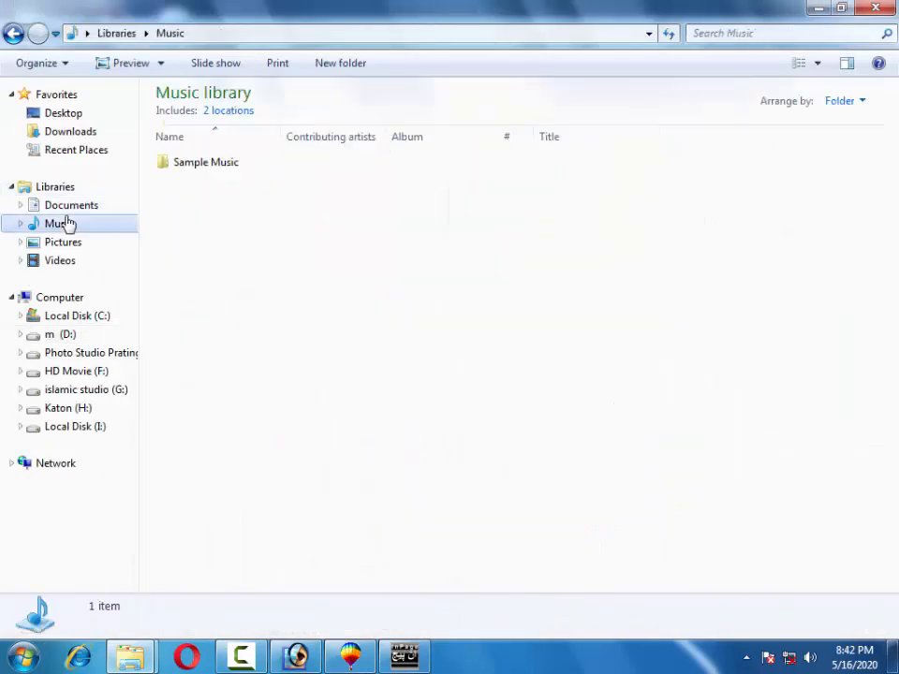
click(94, 206)
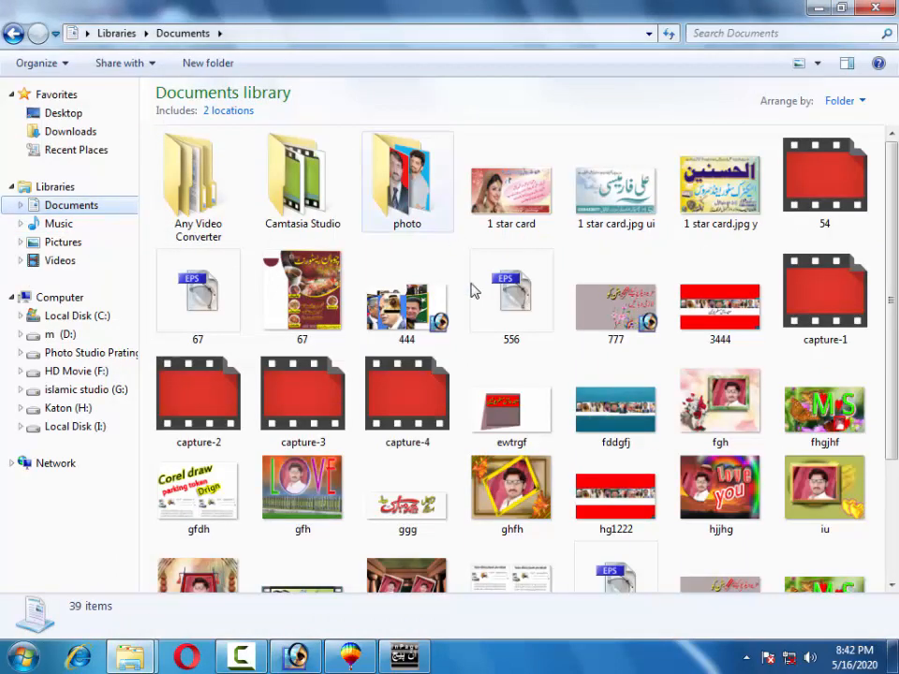
click(394, 412)
scroll(393, 377, down, 3)
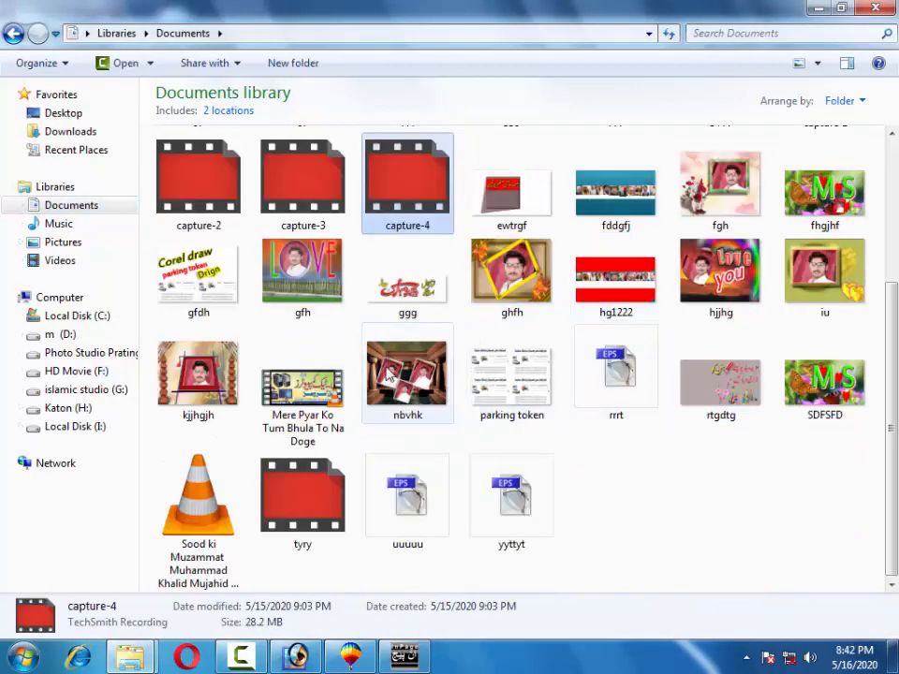
click(758, 409)
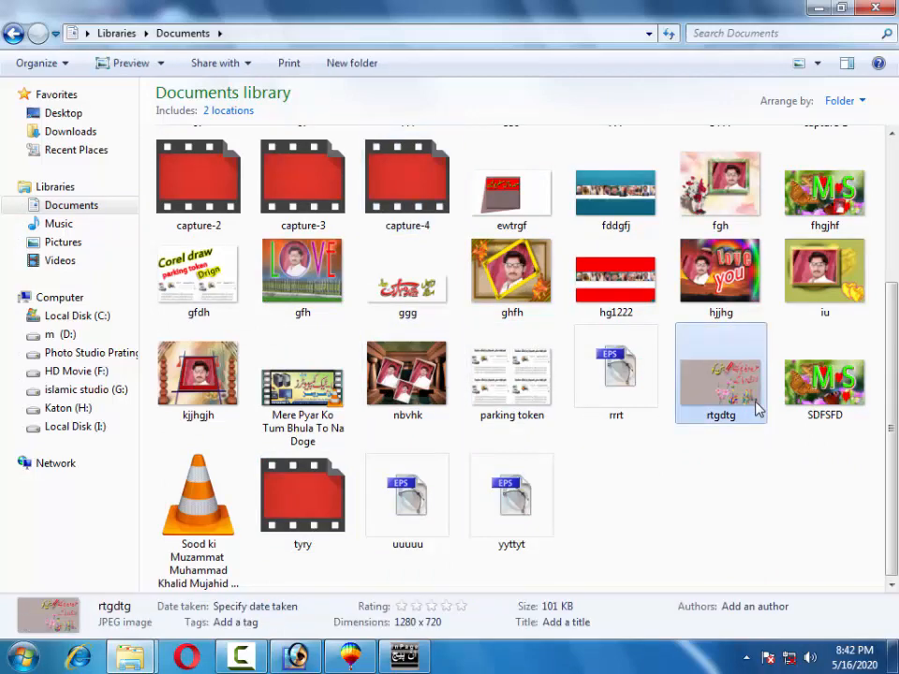
click(728, 313)
scroll(729, 315, up, 3)
click(728, 316)
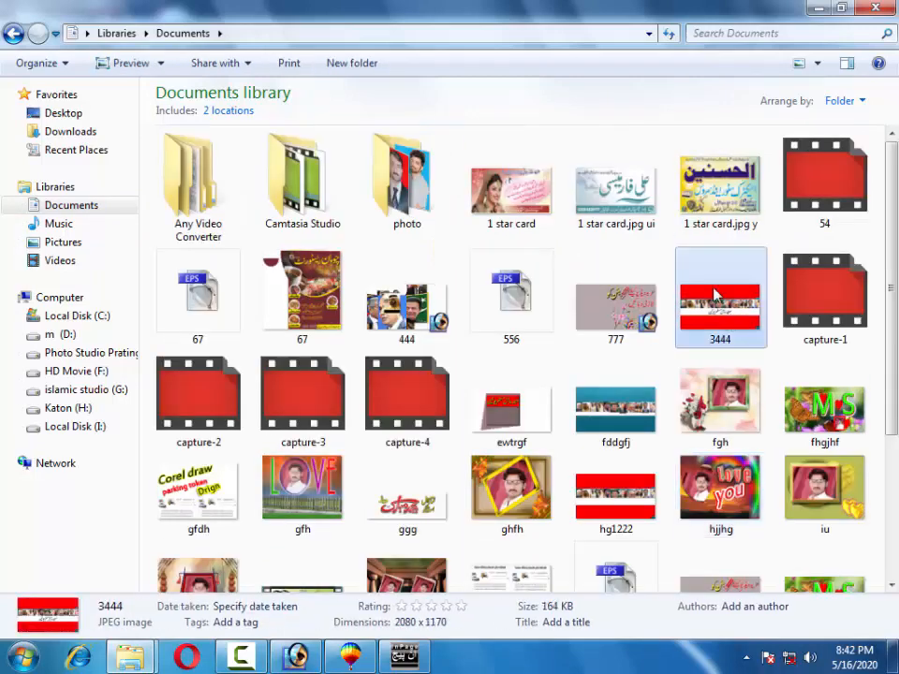
click(704, 223)
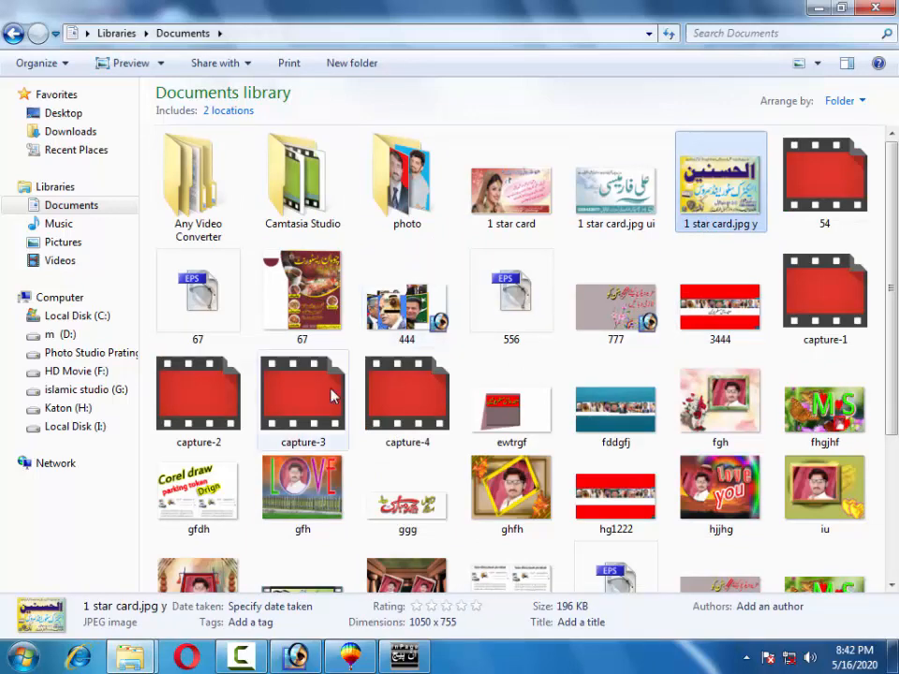
click(302, 491)
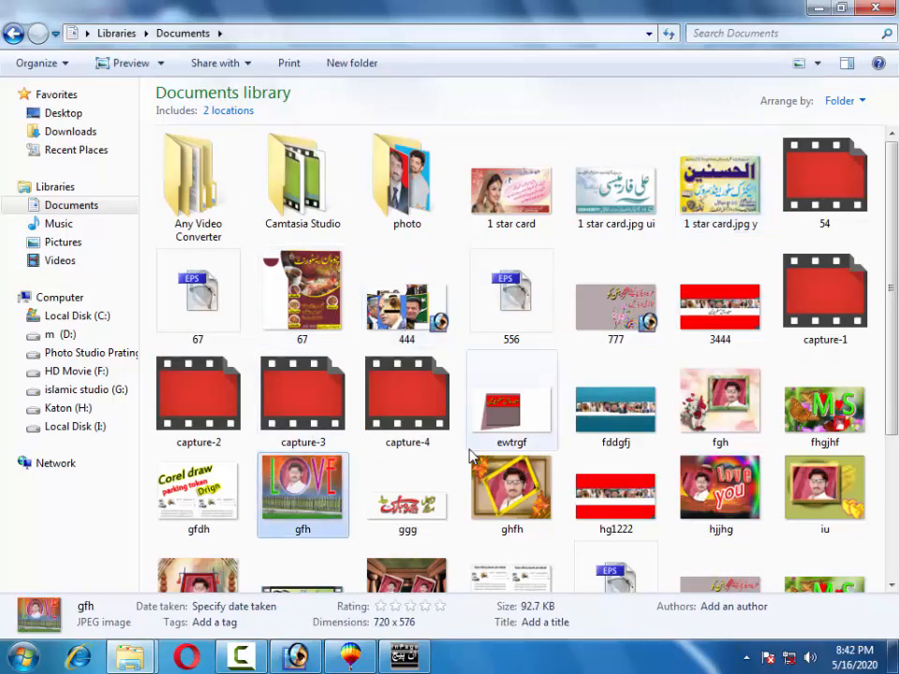
click(597, 419)
scroll(596, 418, down, 3)
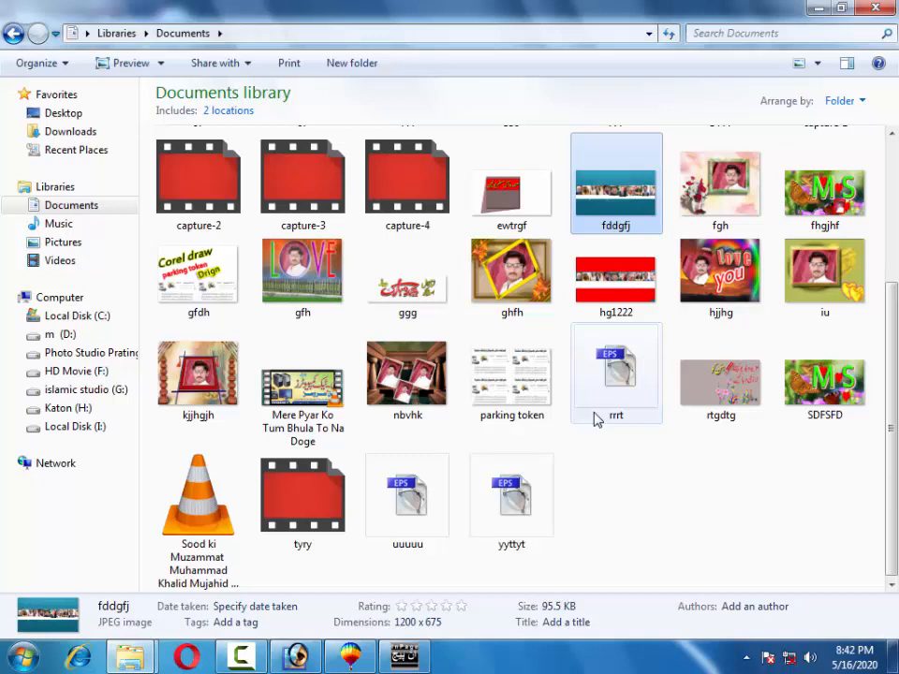
click(371, 405)
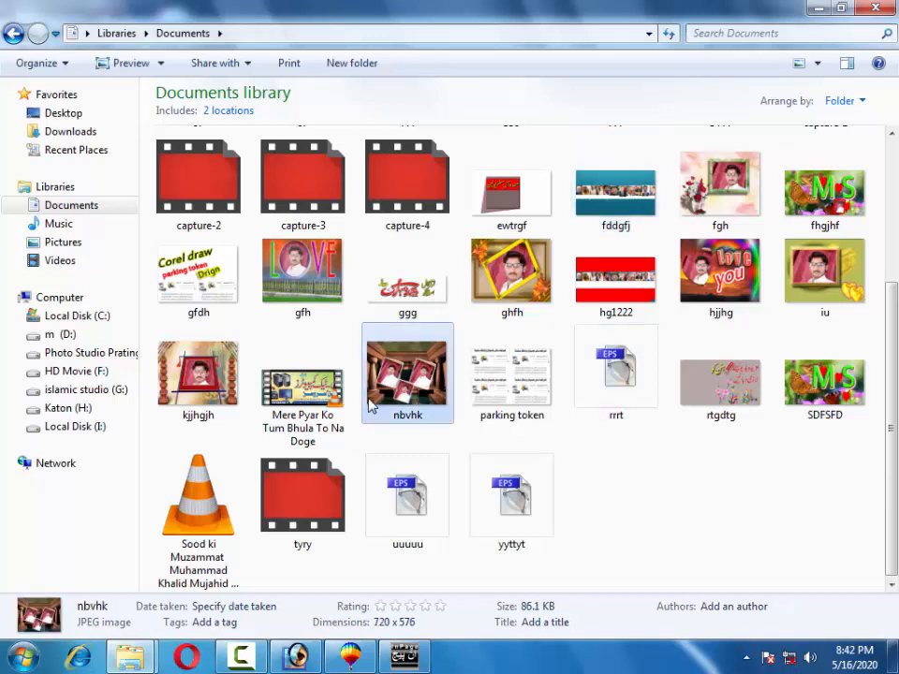
key(e)
click(404, 281)
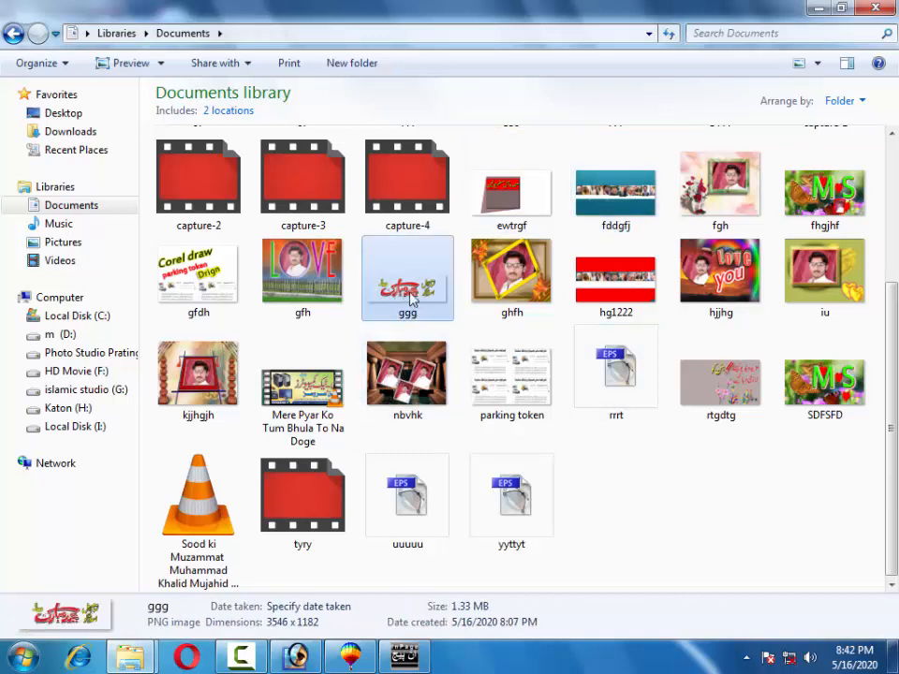
scroll(426, 299, up, 3)
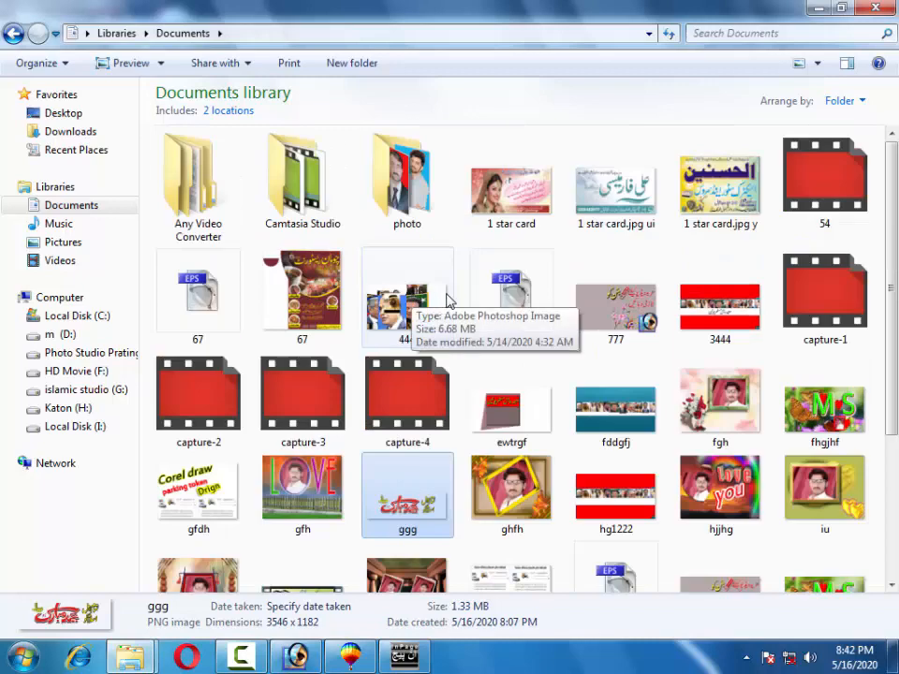
click(63, 112)
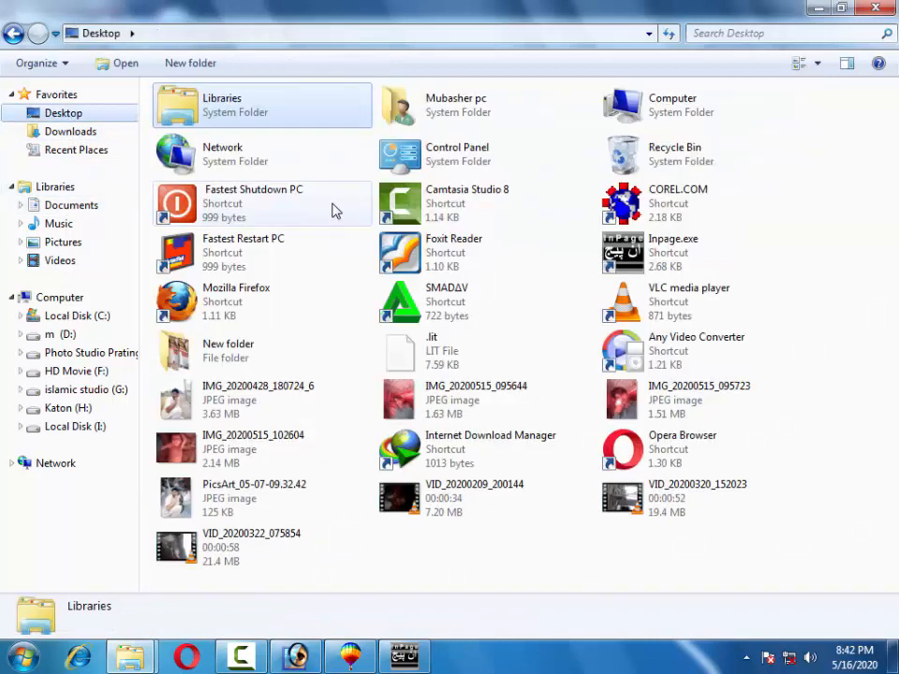
click(333, 211)
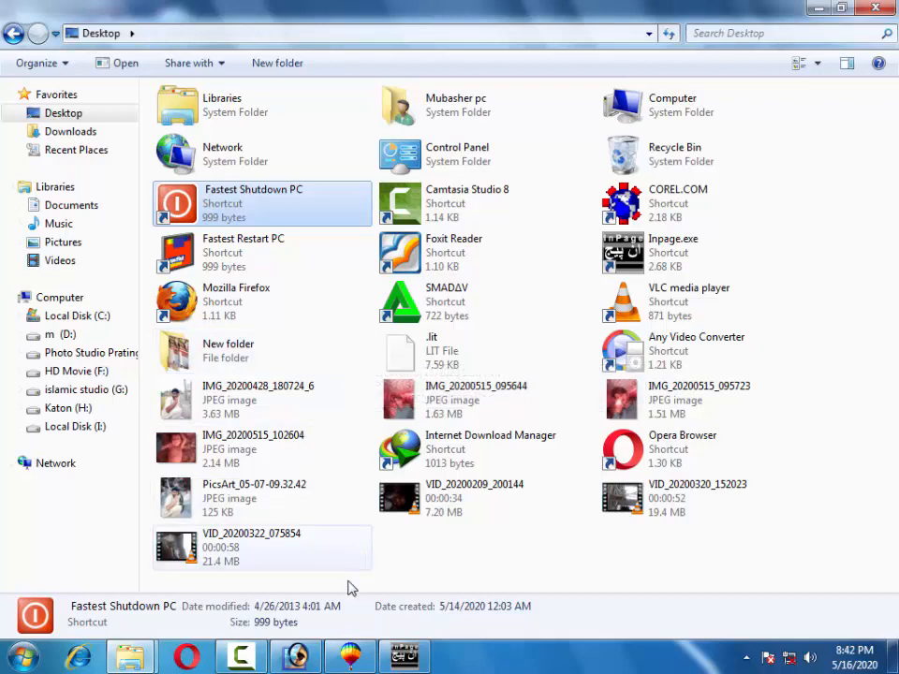
click(99, 211)
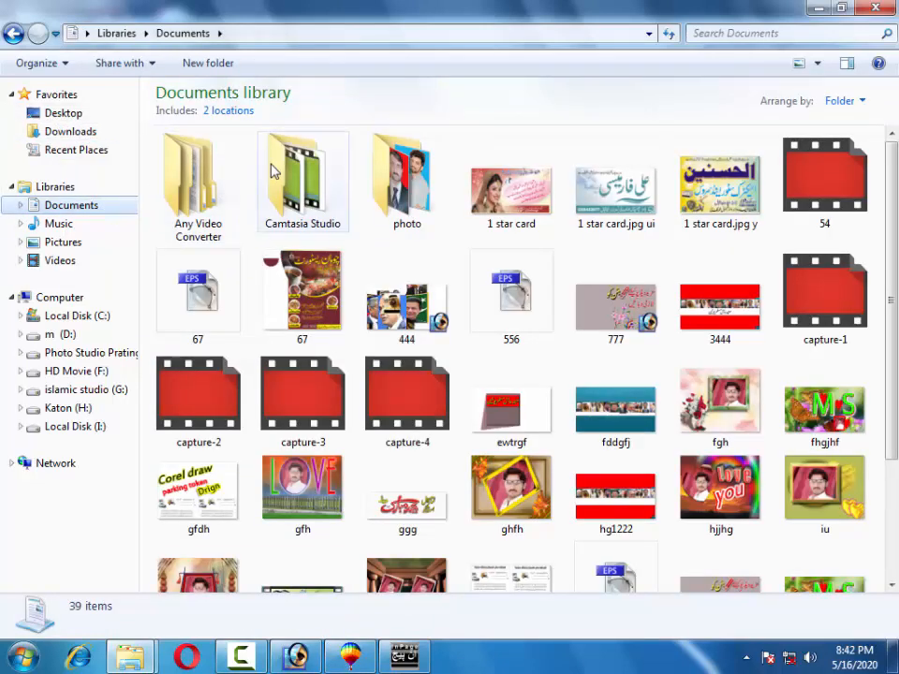
double_click(398, 173)
click(11, 28)
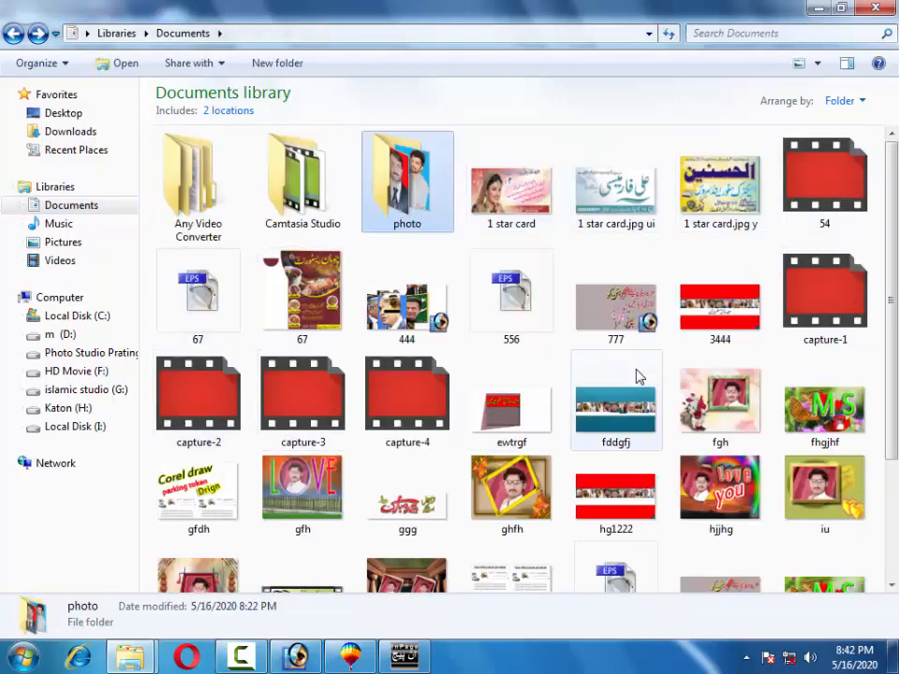
click(321, 501)
scroll(321, 496, down, 3)
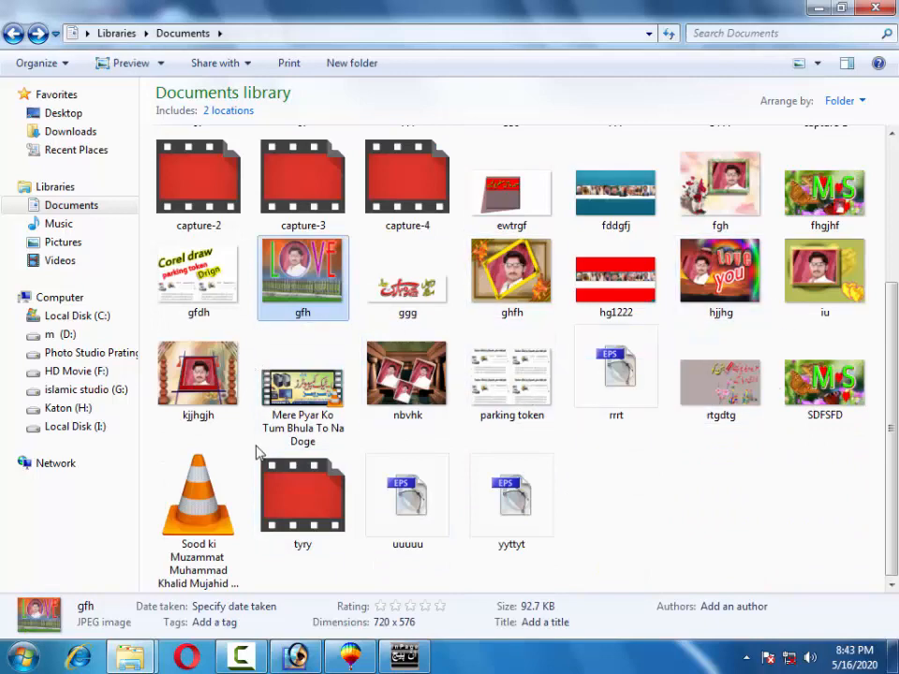
click(348, 659)
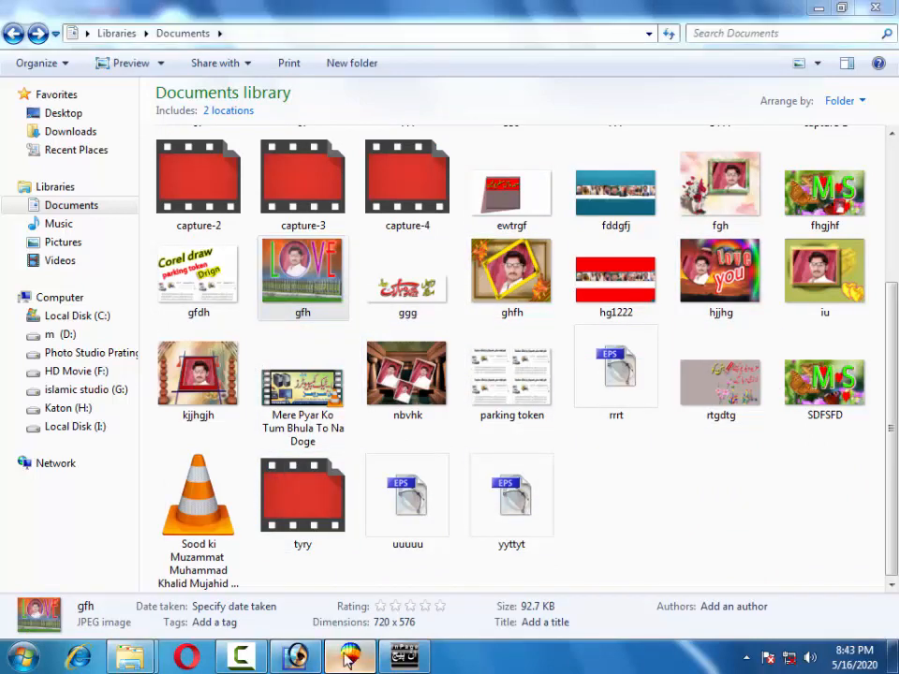